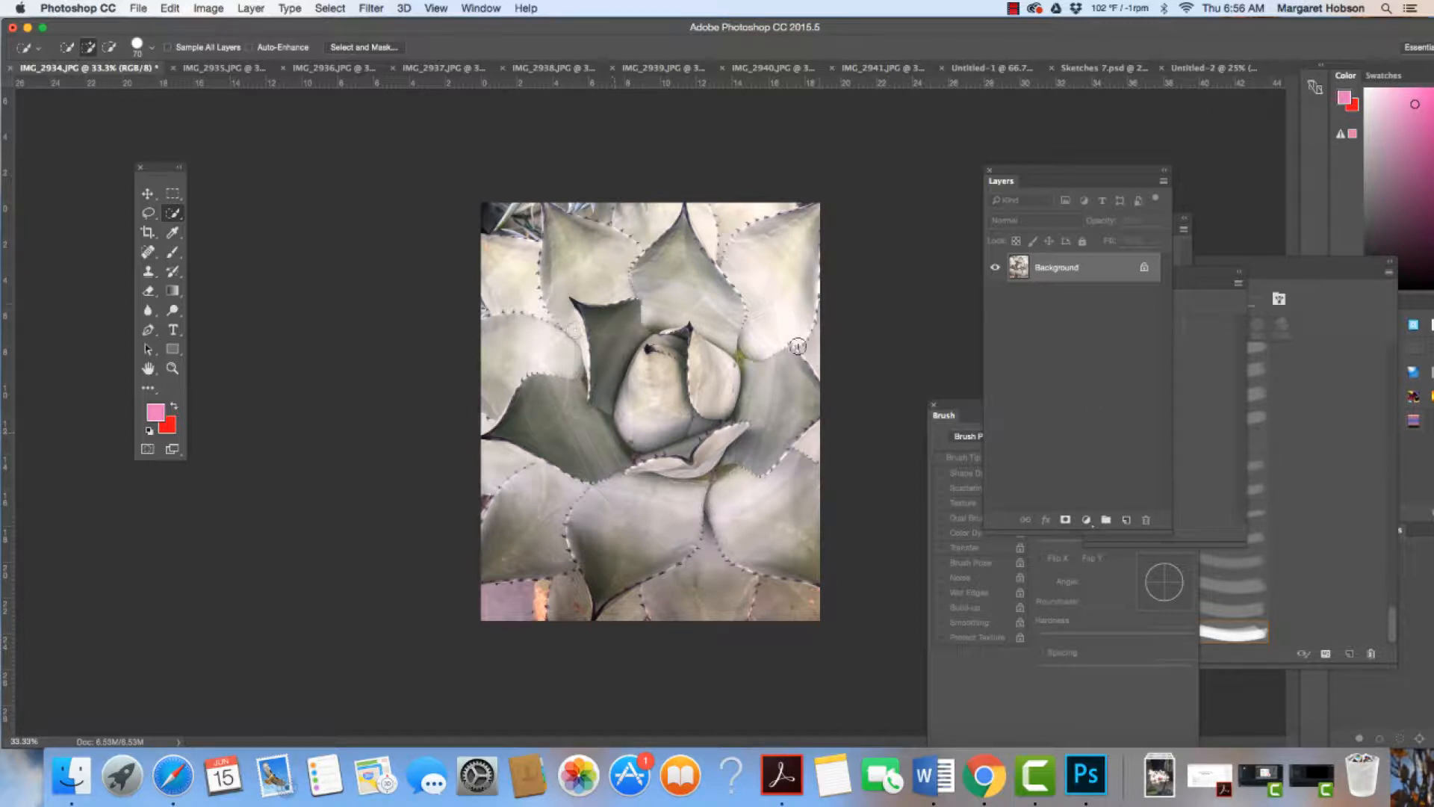
Rearrange the floating Layers, Brush Presets and Brush panels beside the image so the brush settings are accessible
drag(1023, 177, 934, 163)
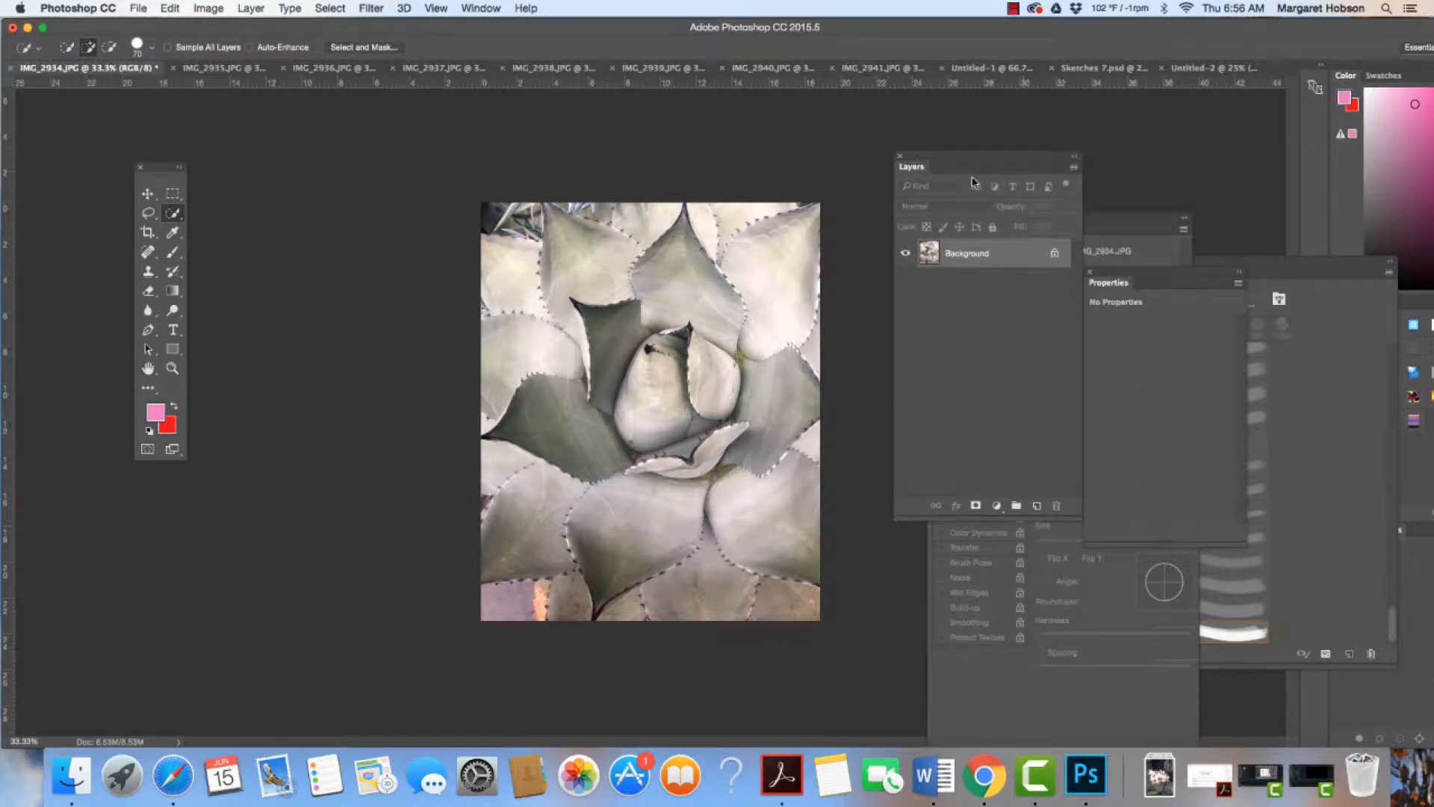
mouse_move(1283, 259)
mouse_down()
mouse_move(1236, 250)
mouse_move(1108, 137)
mouse_up()
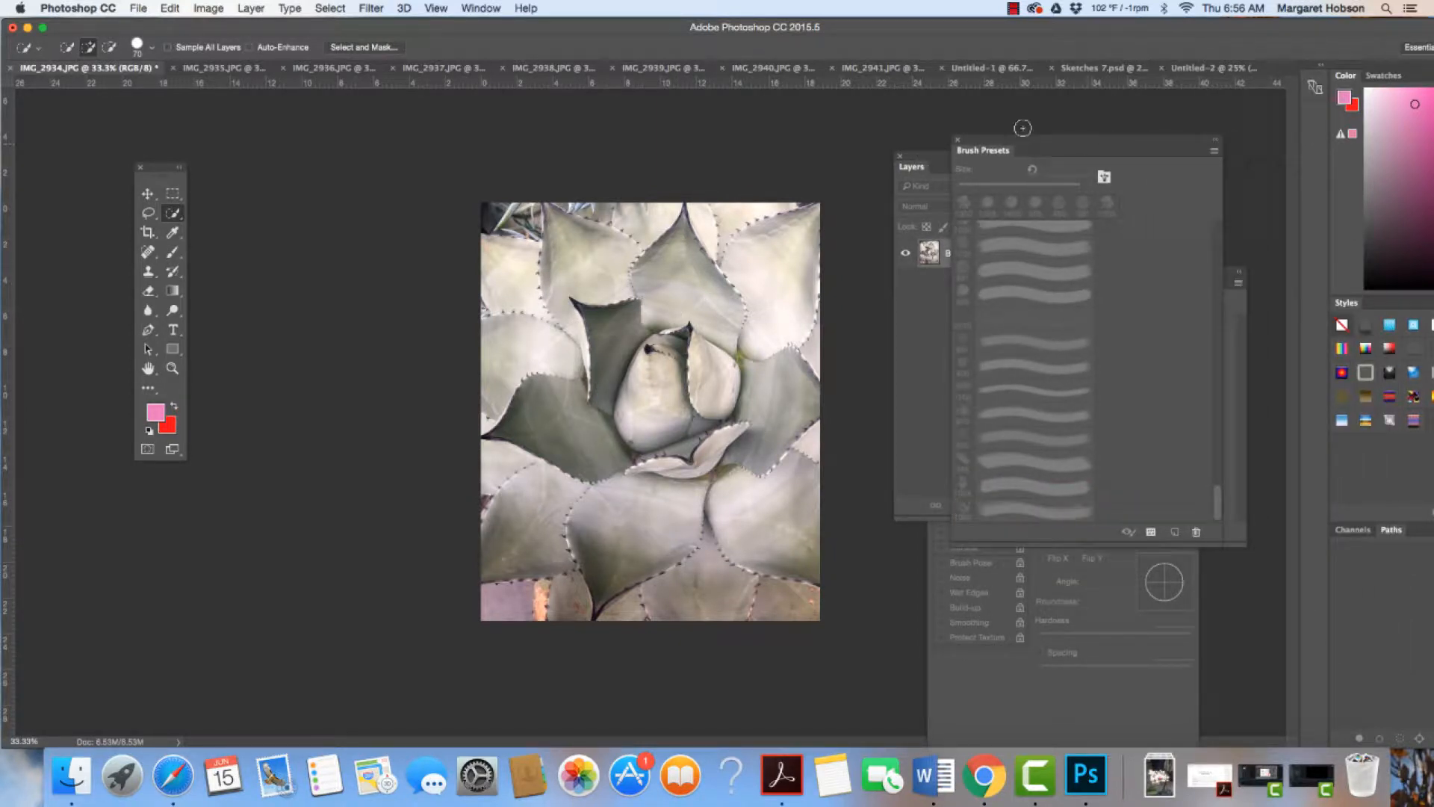
scroll(1215, 333, up, 3)
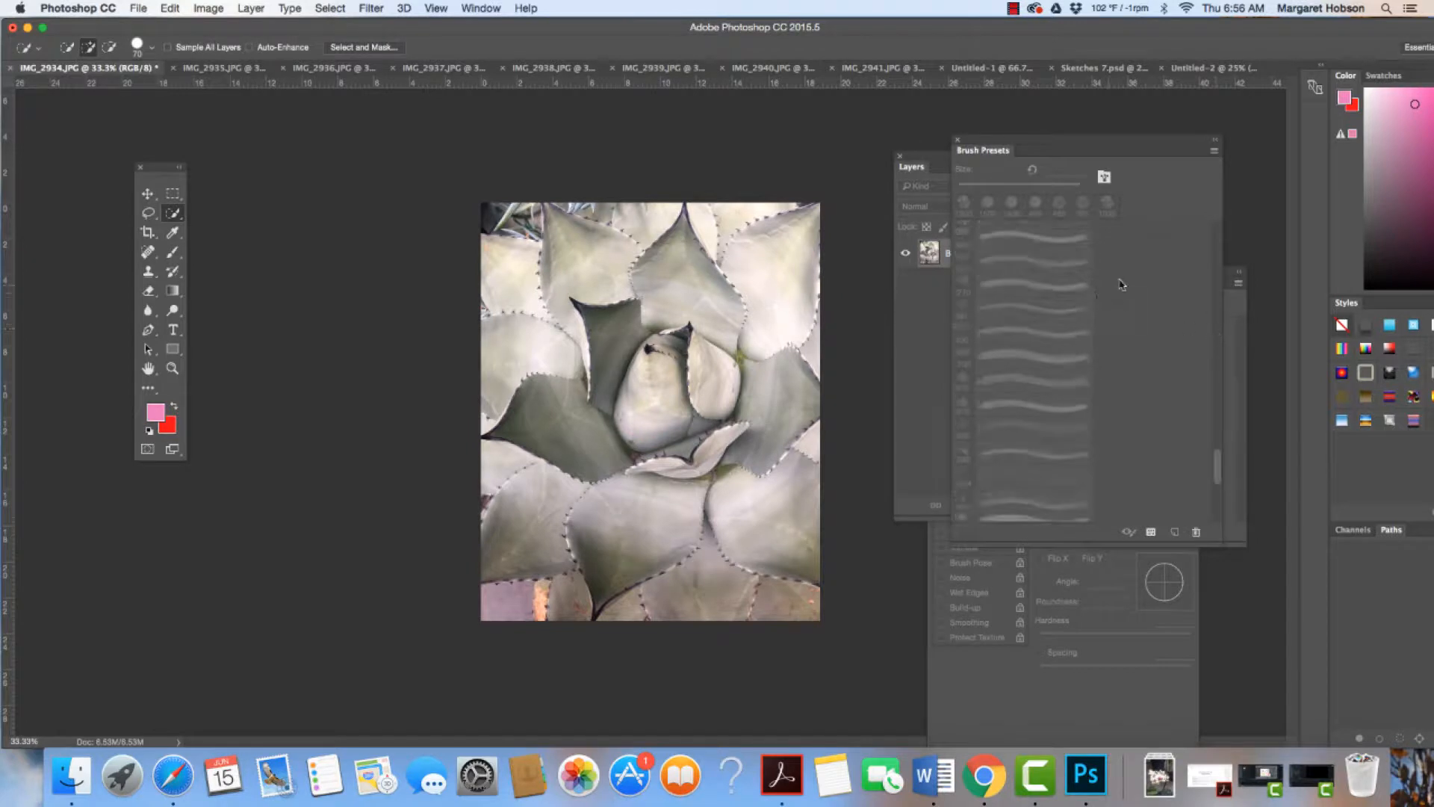
drag(997, 141, 1119, 307)
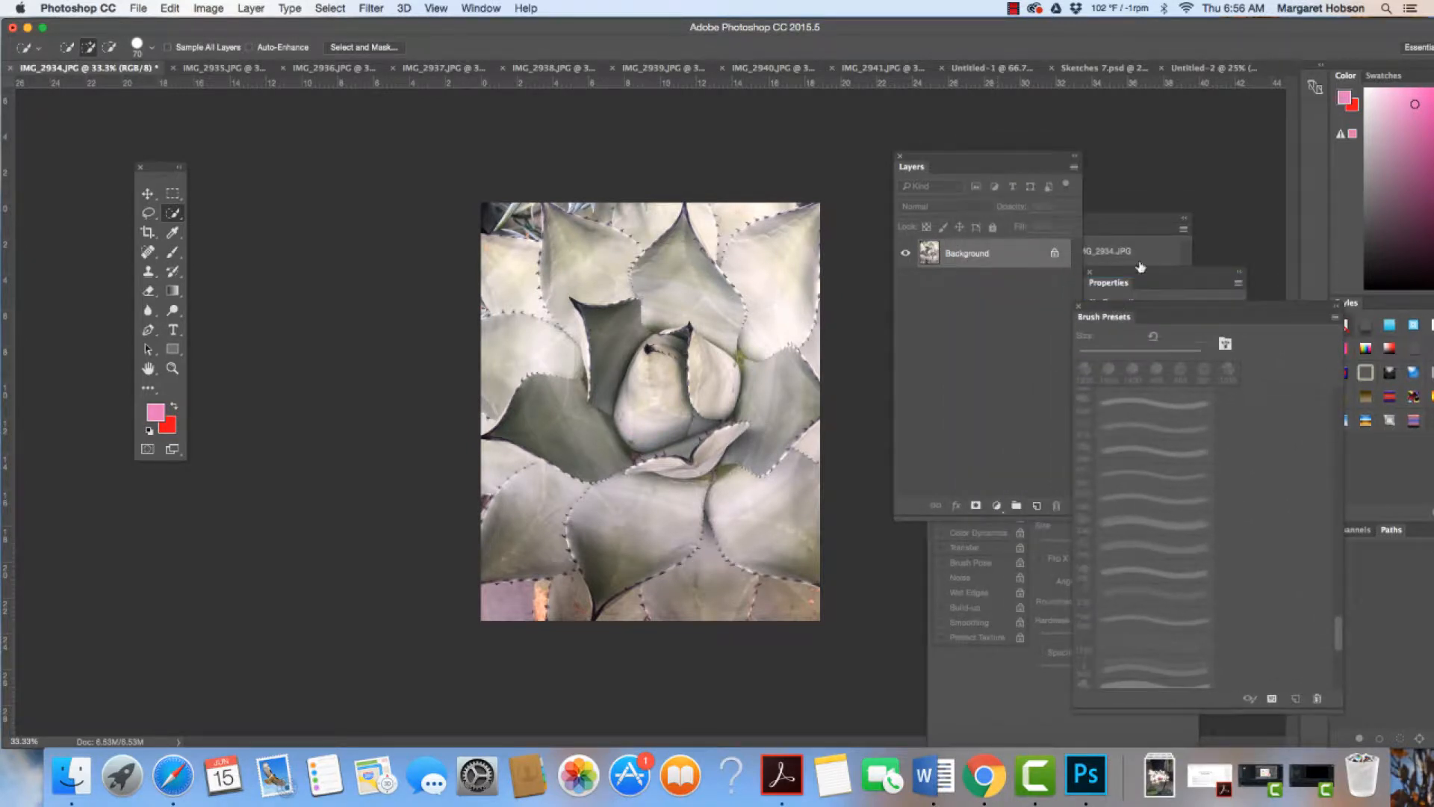
click(954, 698)
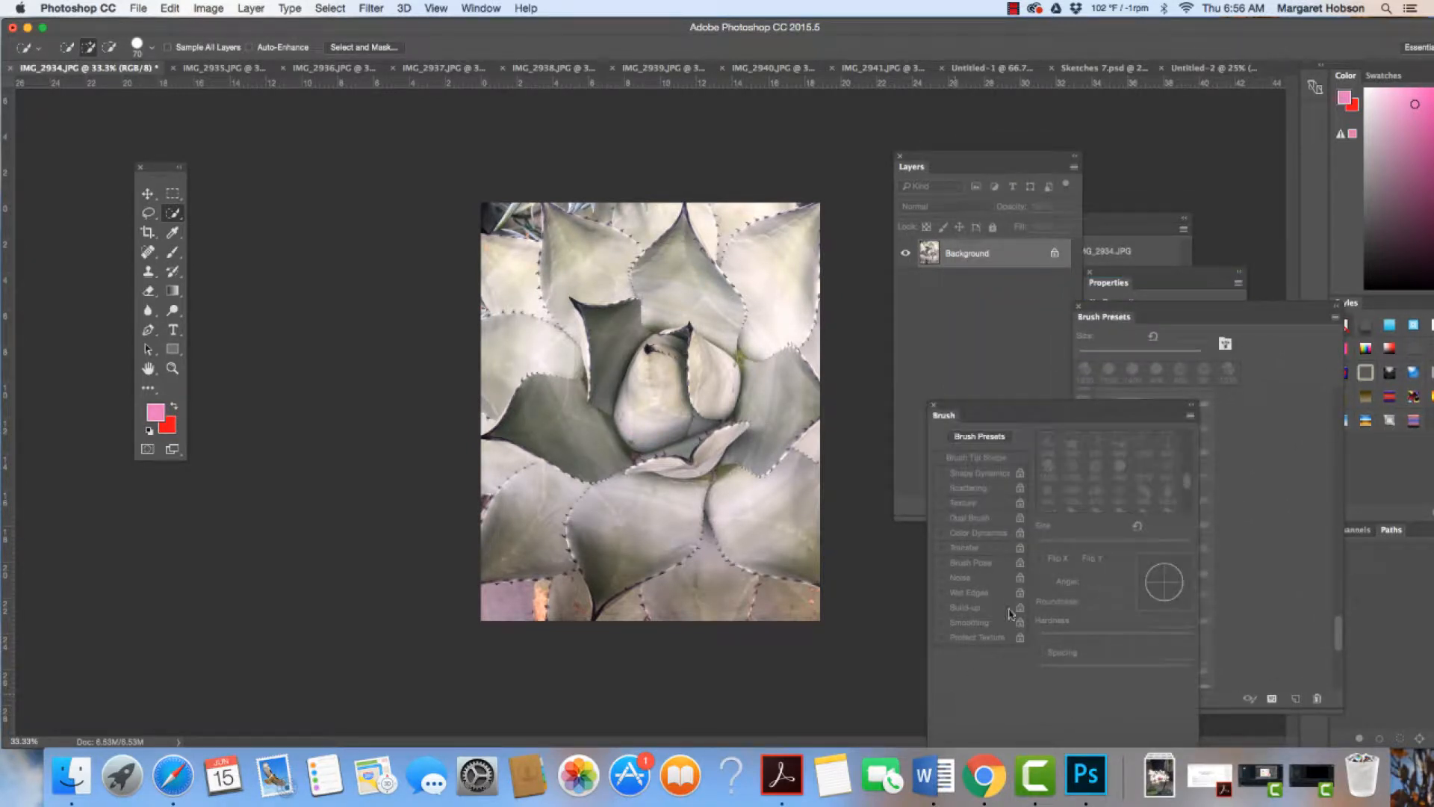
drag(1020, 417, 1031, 258)
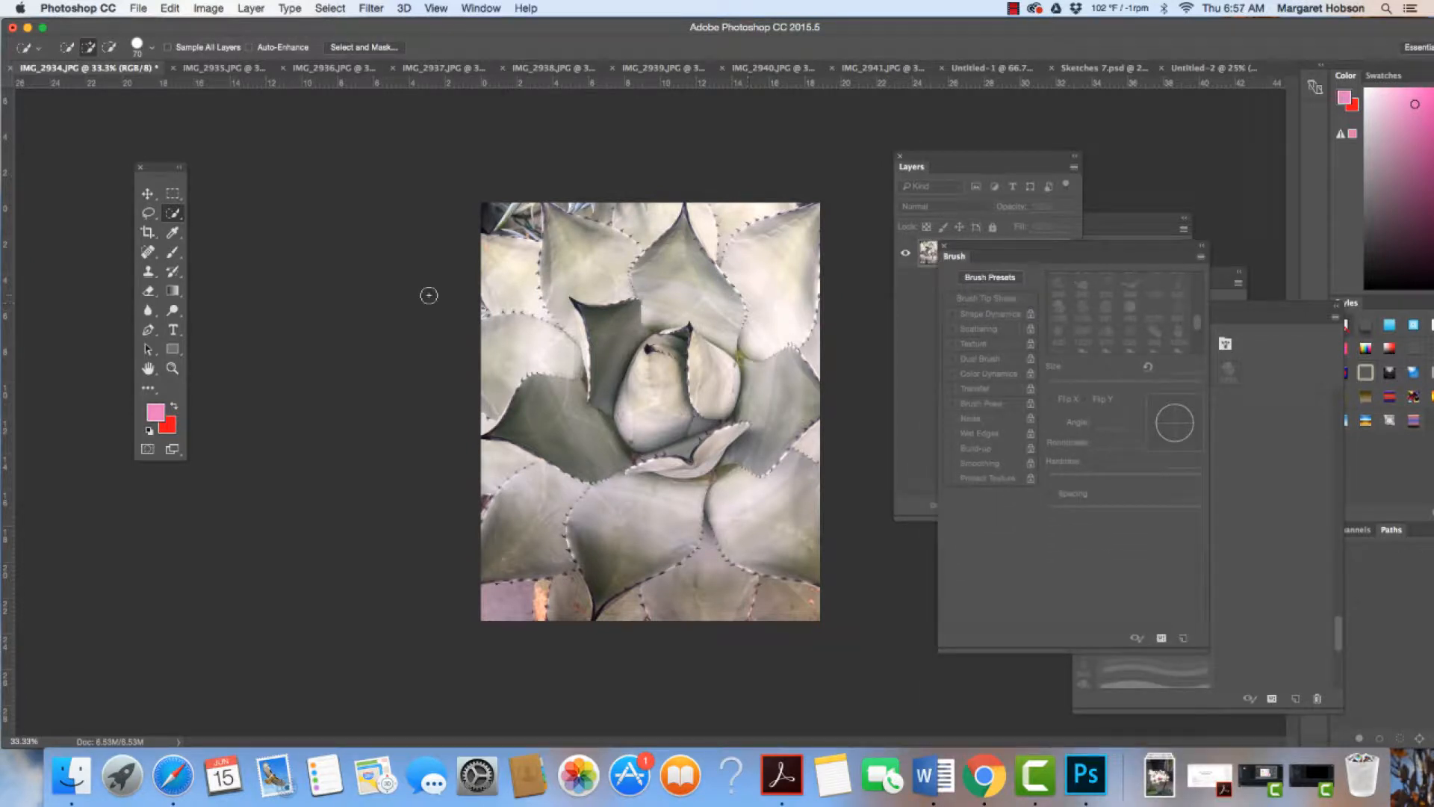
Activate the Brush tool and preview several custom brush tips, ending on the 1054 px plant tip
click(175, 254)
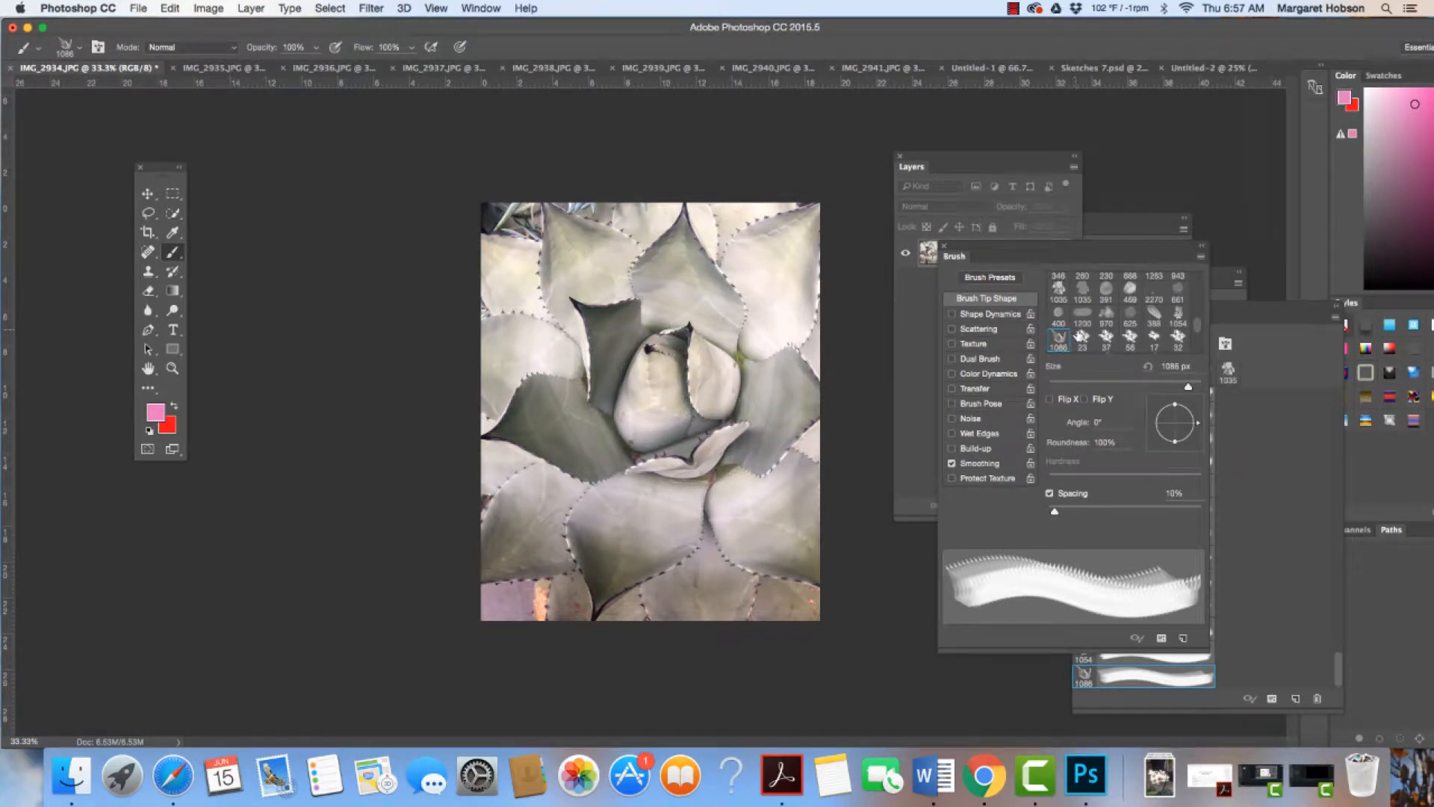
click(1057, 313)
click(1081, 315)
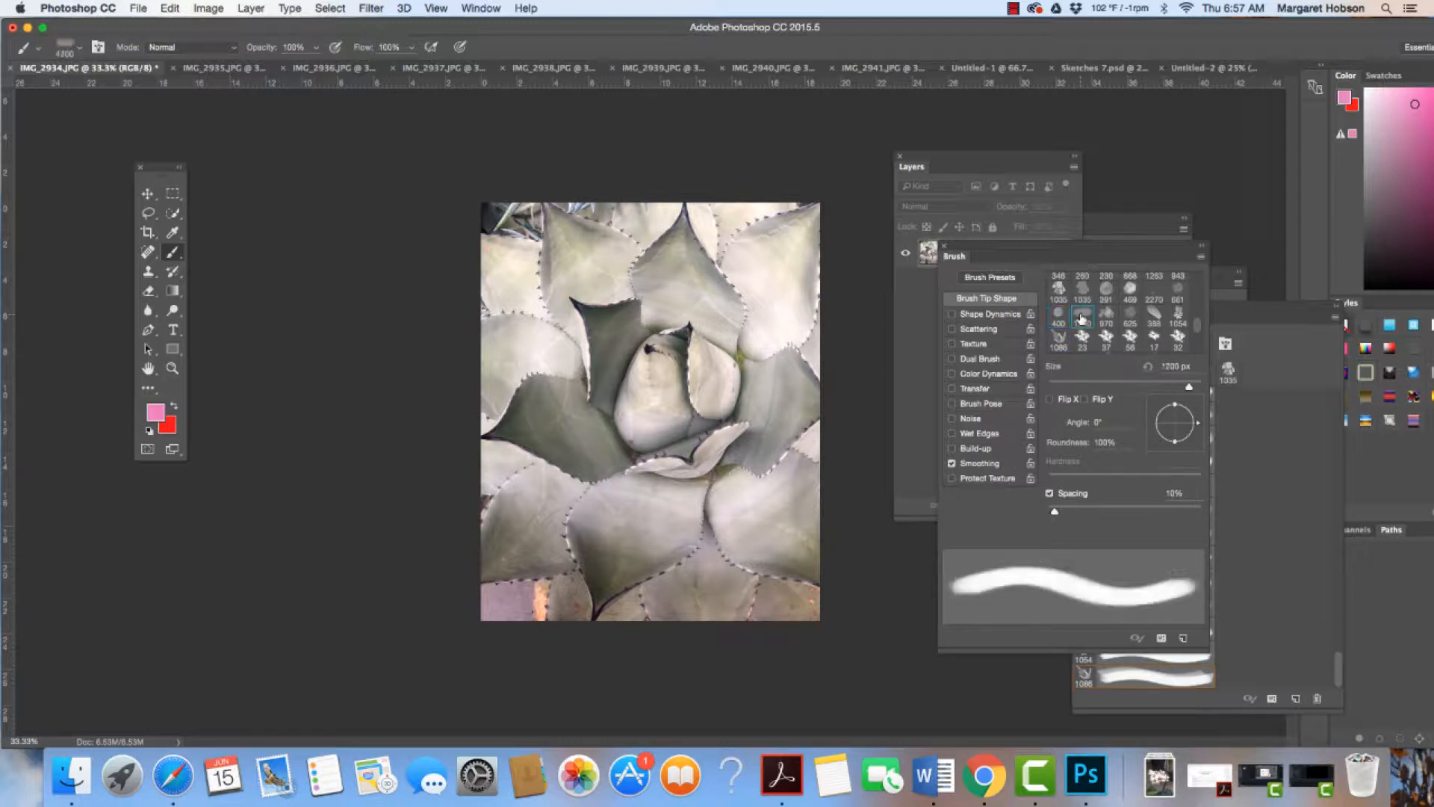
click(1101, 317)
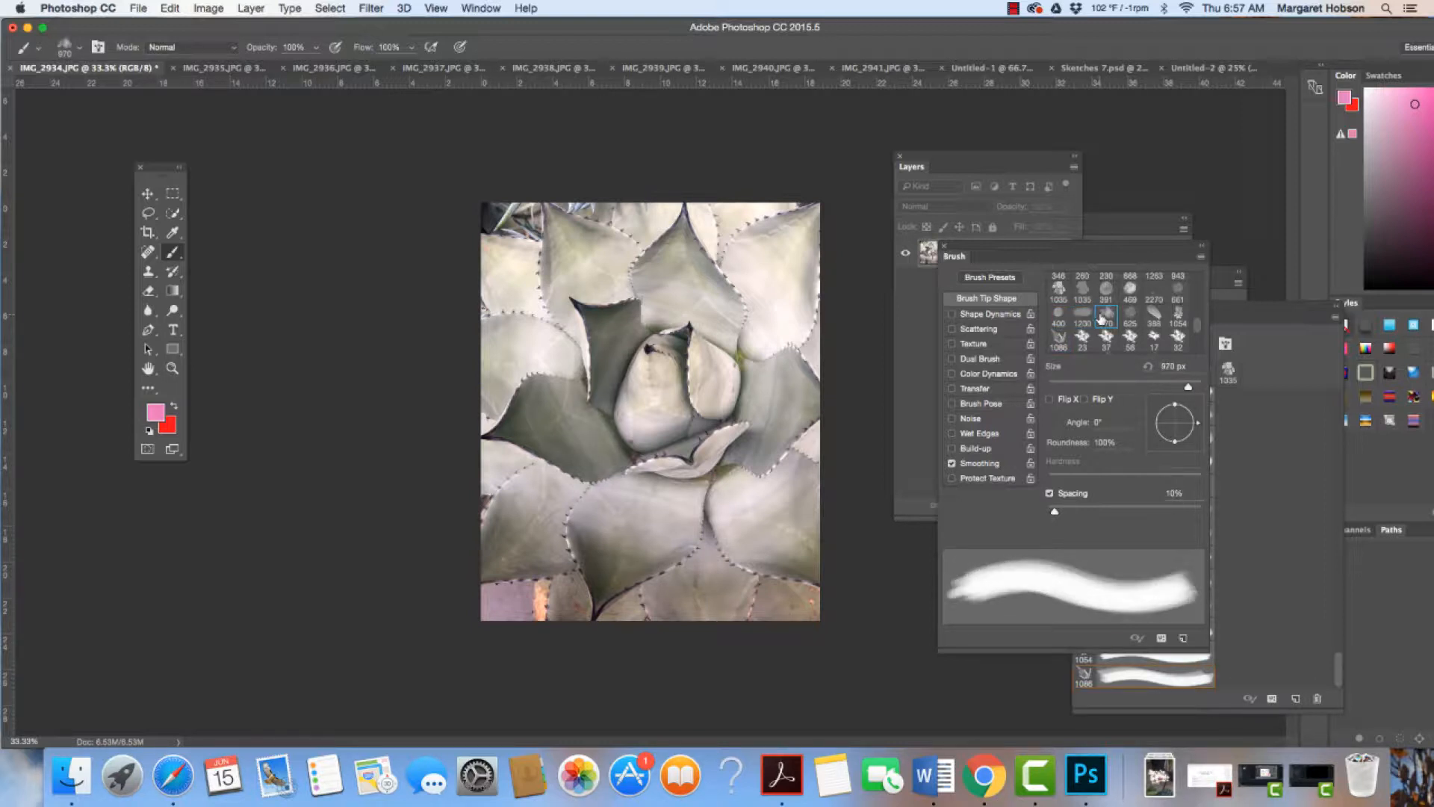
click(1157, 316)
click(1176, 316)
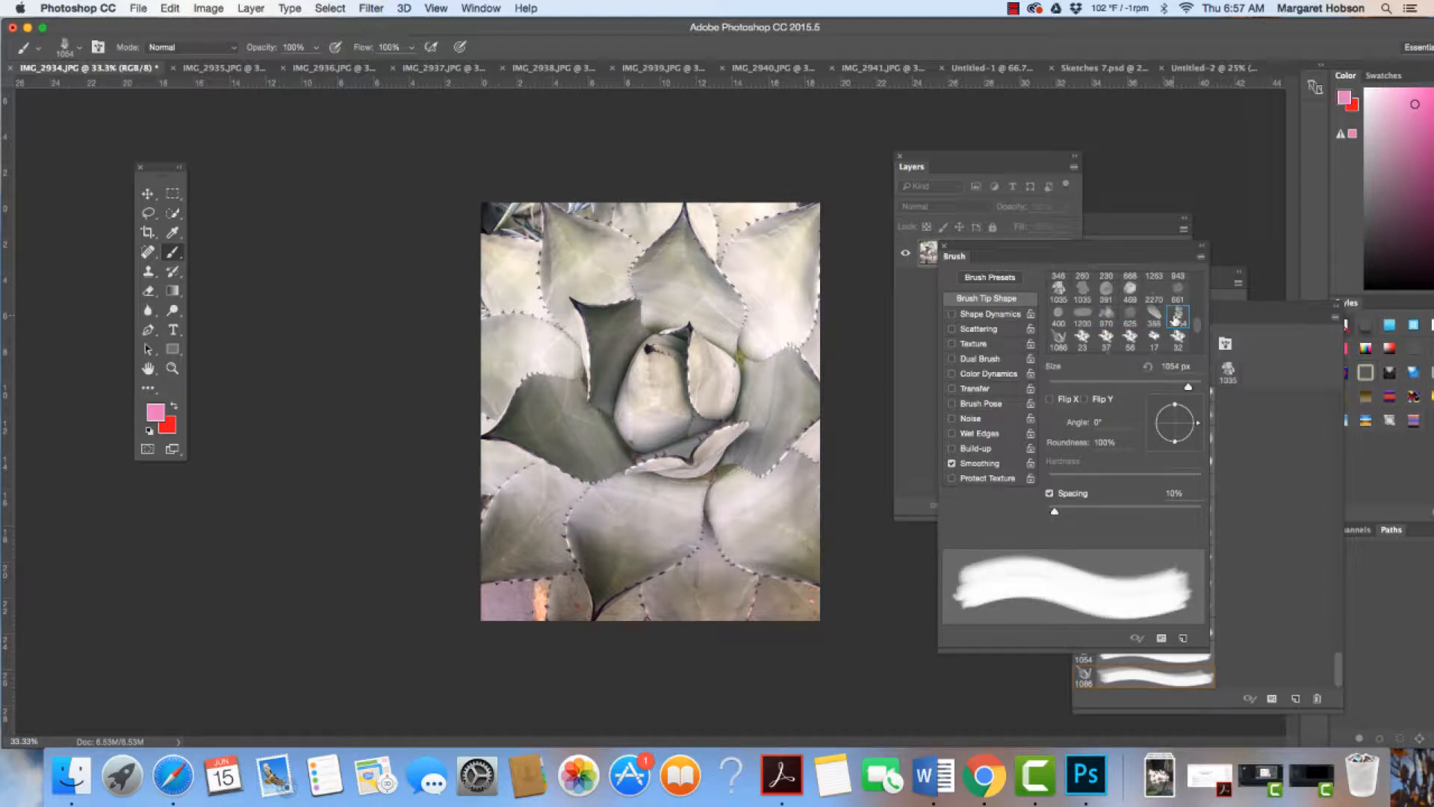
Try 137% spacing on the 1054 px tip and 156% spacing on the 1068 px tip
drag(1054, 513, 1139, 514)
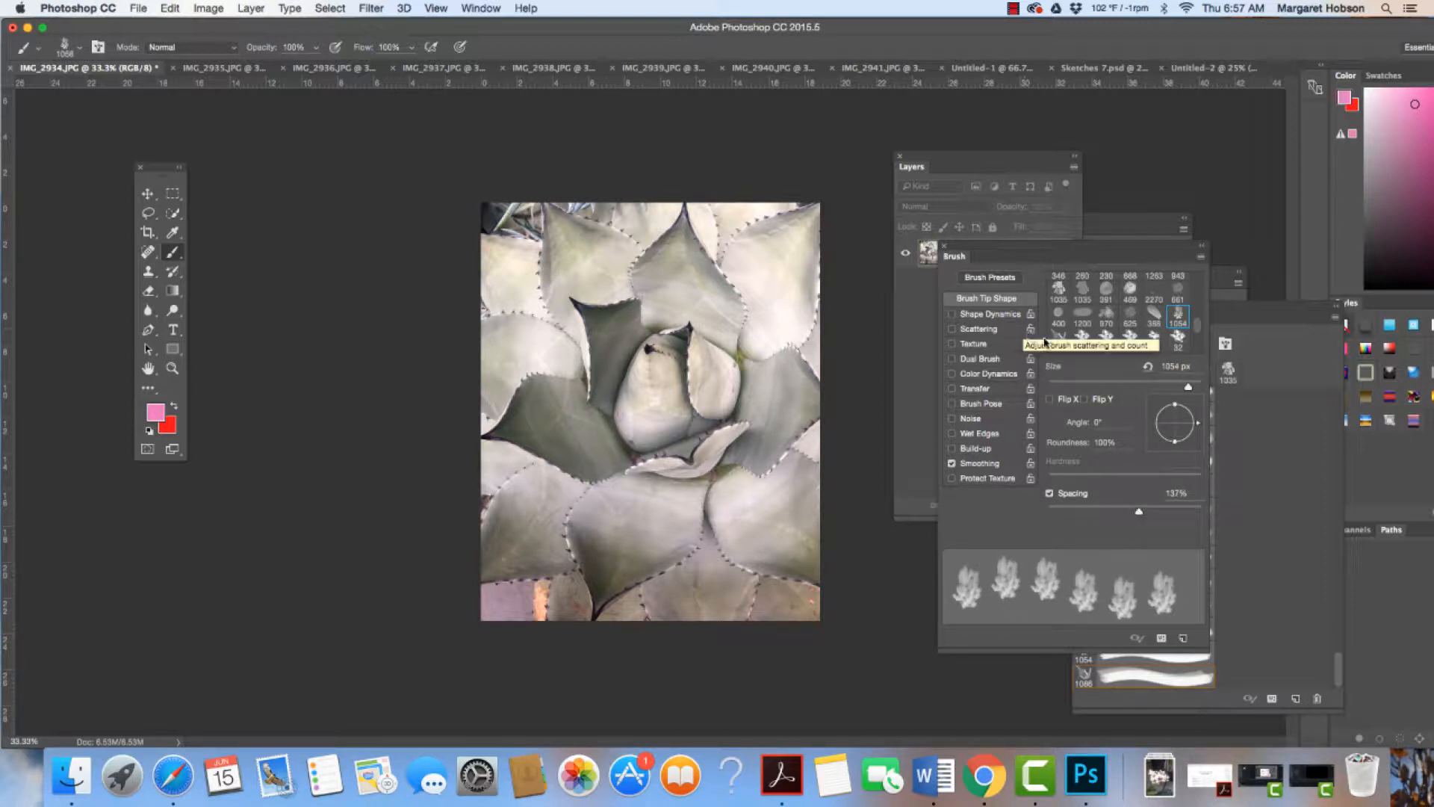
click(1066, 344)
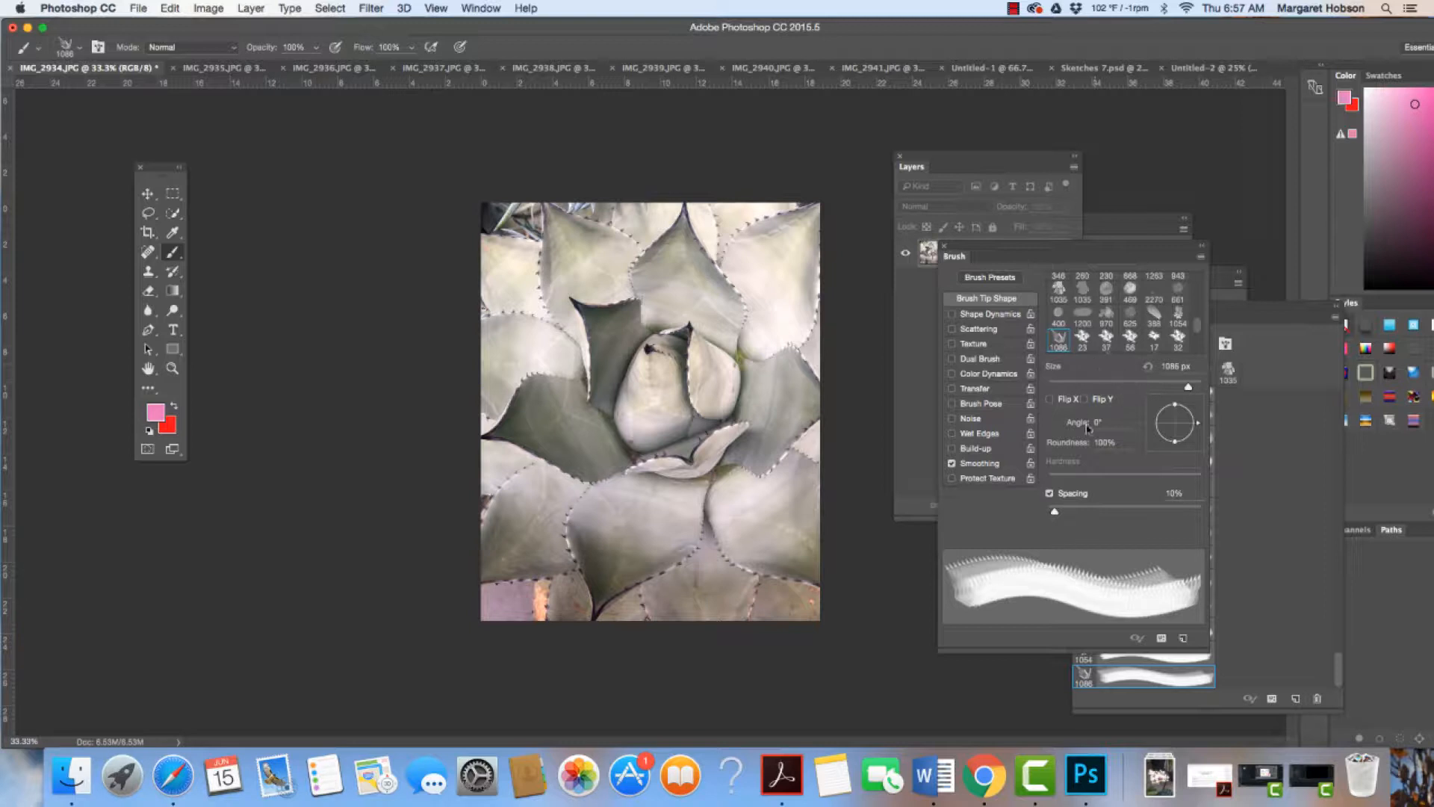
drag(1051, 513, 1148, 514)
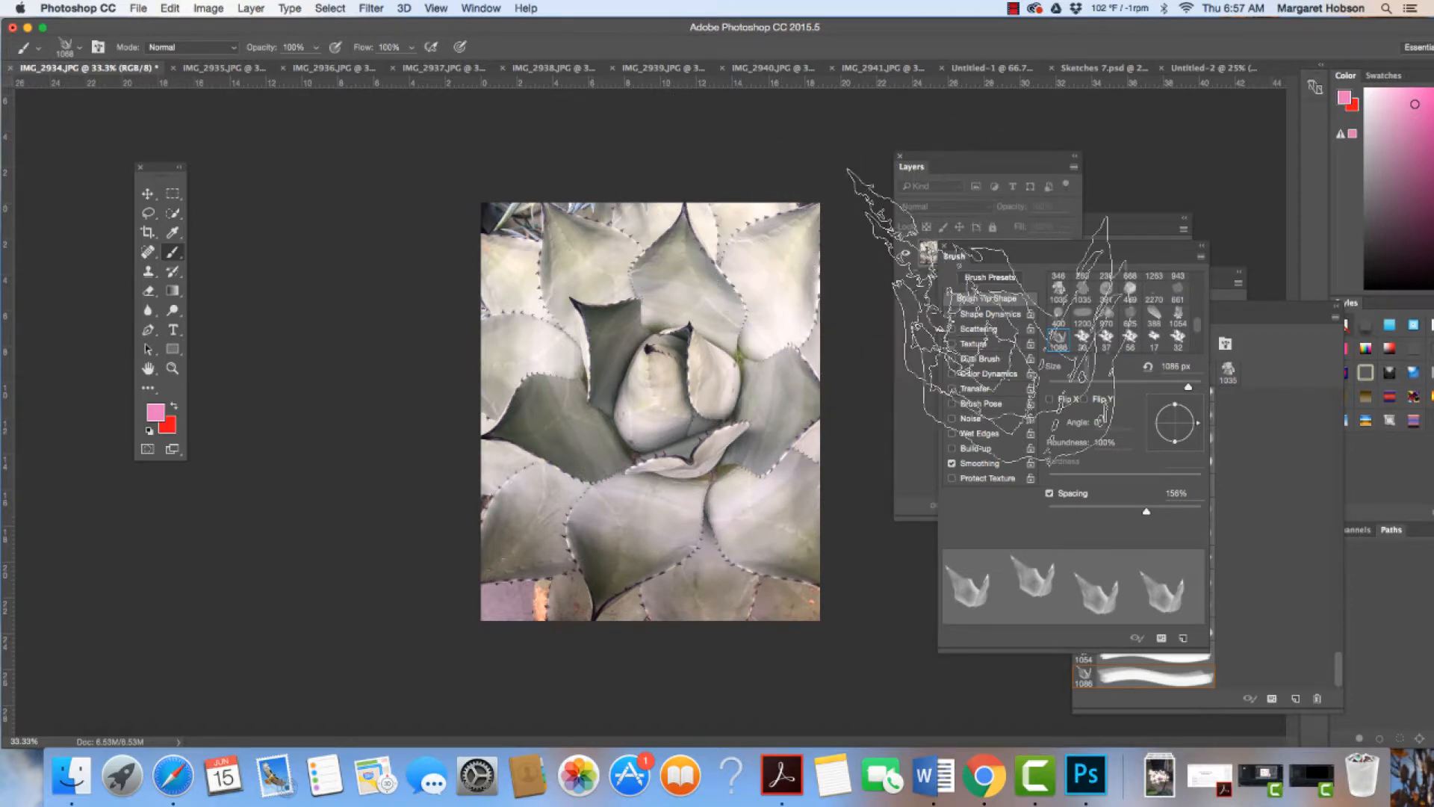
Spread out the floating Brush, Layers, Brush Presets and History panels so that the layer and history lists are unobstructed
mouse_move(994, 261)
mouse_down()
mouse_move(1055, 301)
mouse_move(1091, 419)
mouse_up()
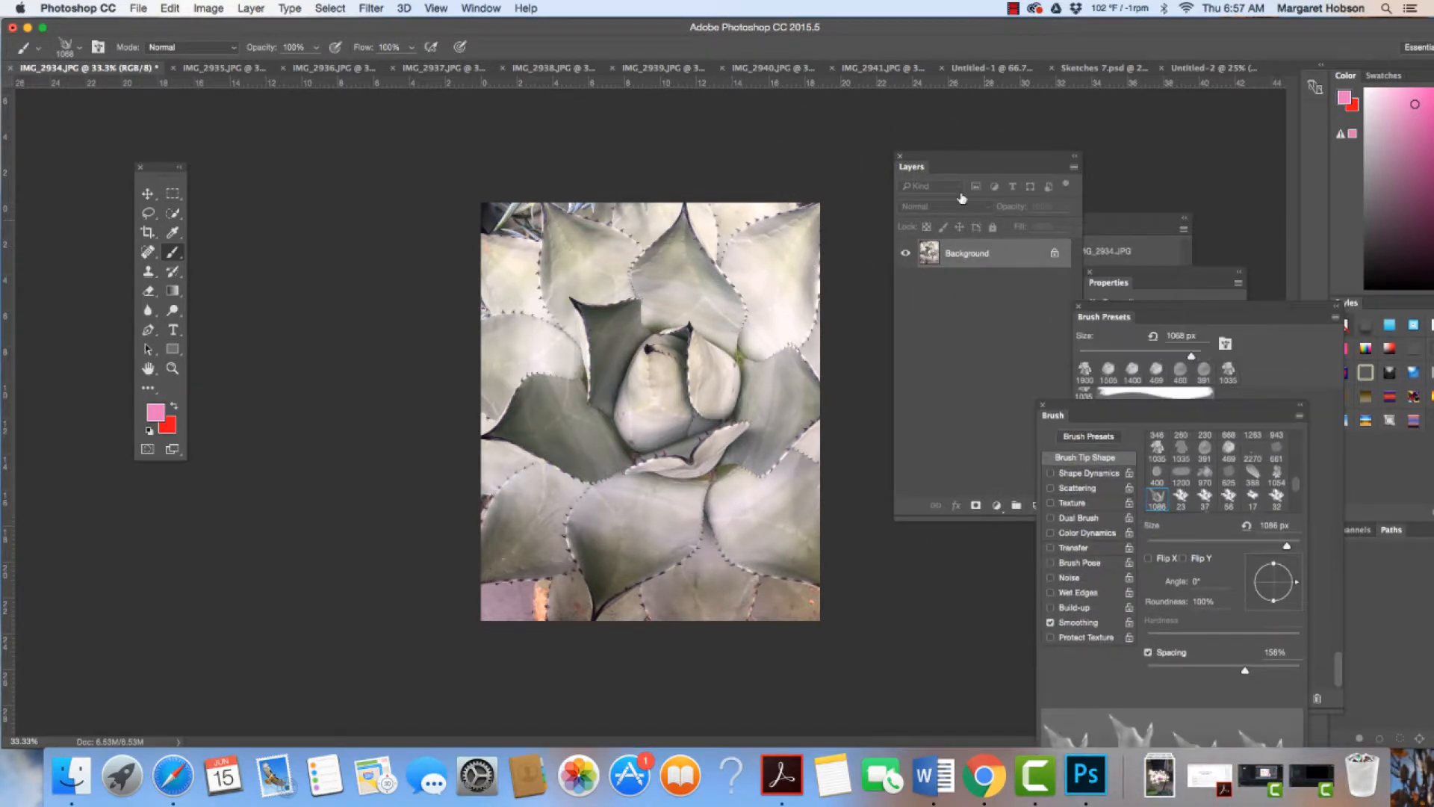
drag(962, 156, 934, 145)
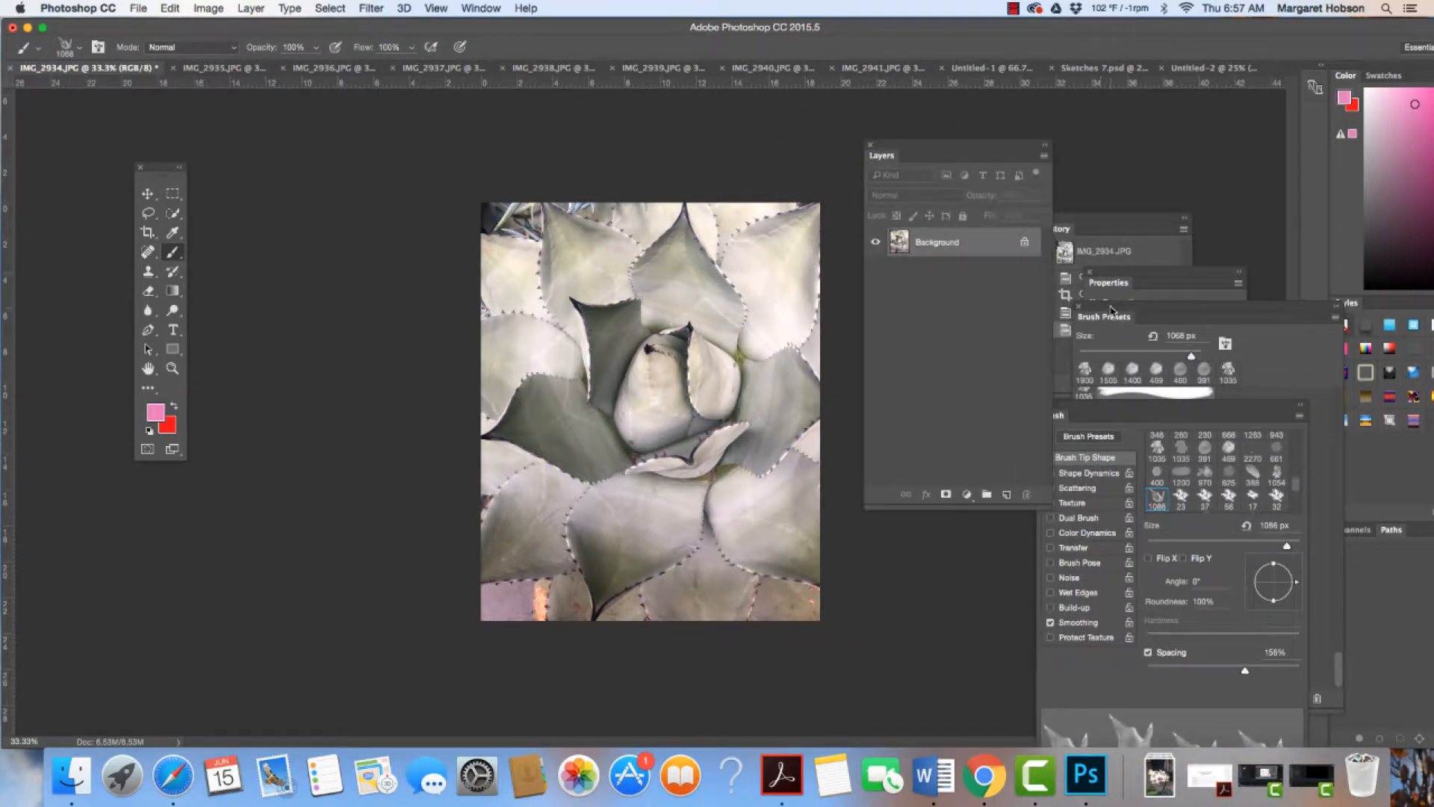
mouse_move(1111, 310)
mouse_down()
mouse_move(1011, 299)
mouse_move(1075, 407)
mouse_move(1151, 344)
mouse_up()
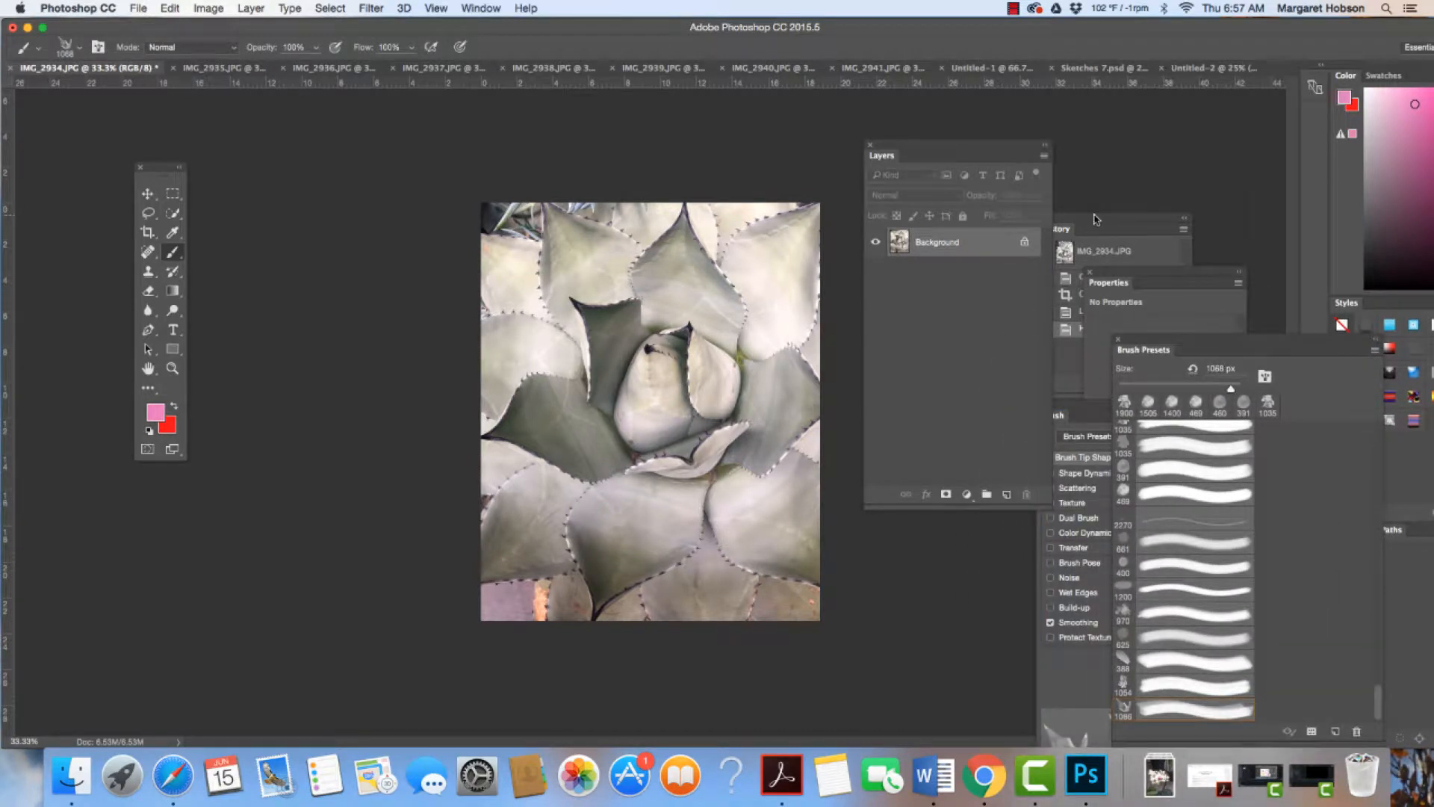
drag(1095, 218, 1128, 204)
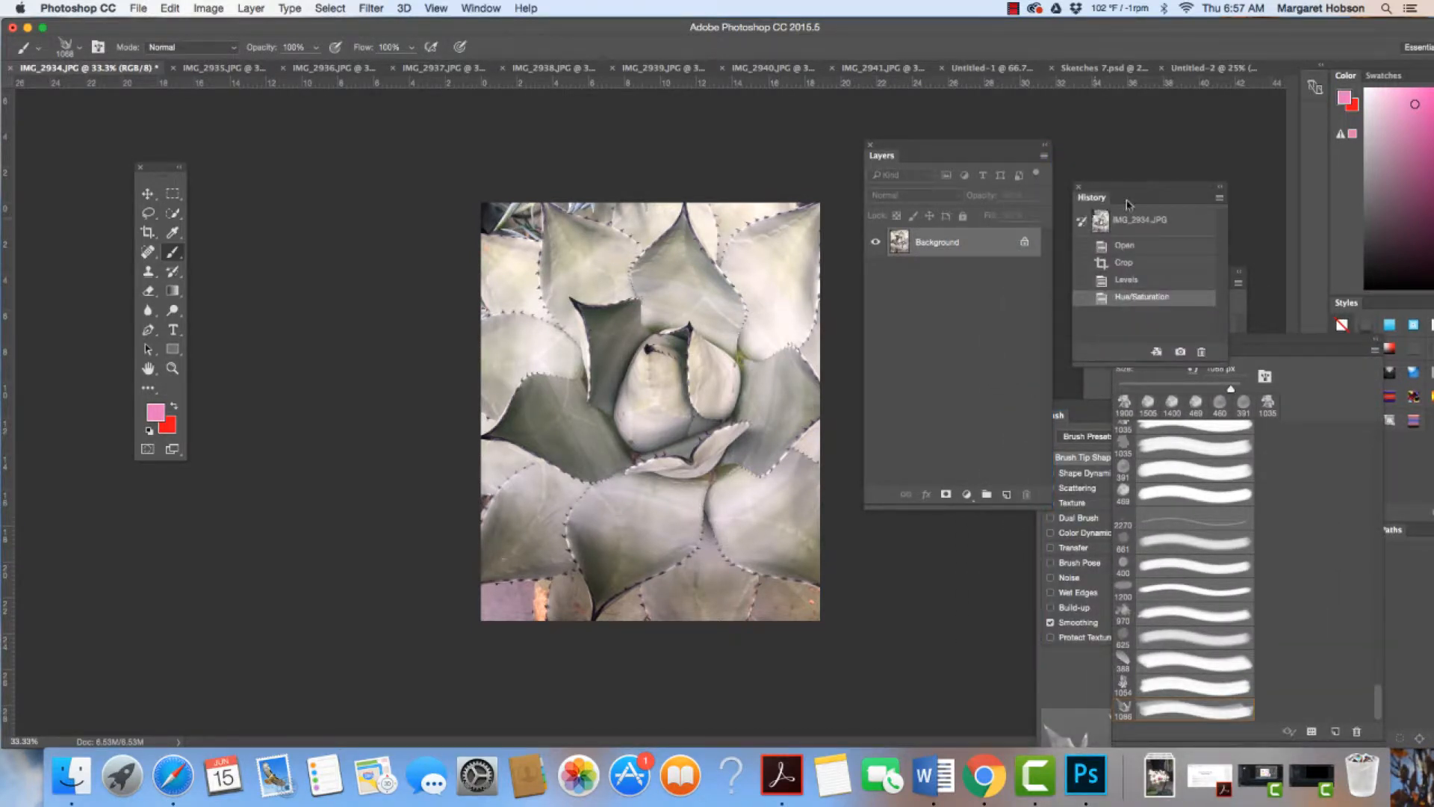
Add a new layer above the Background, rename it "watercolorbrushes" and keep it as the active layer
click(1006, 494)
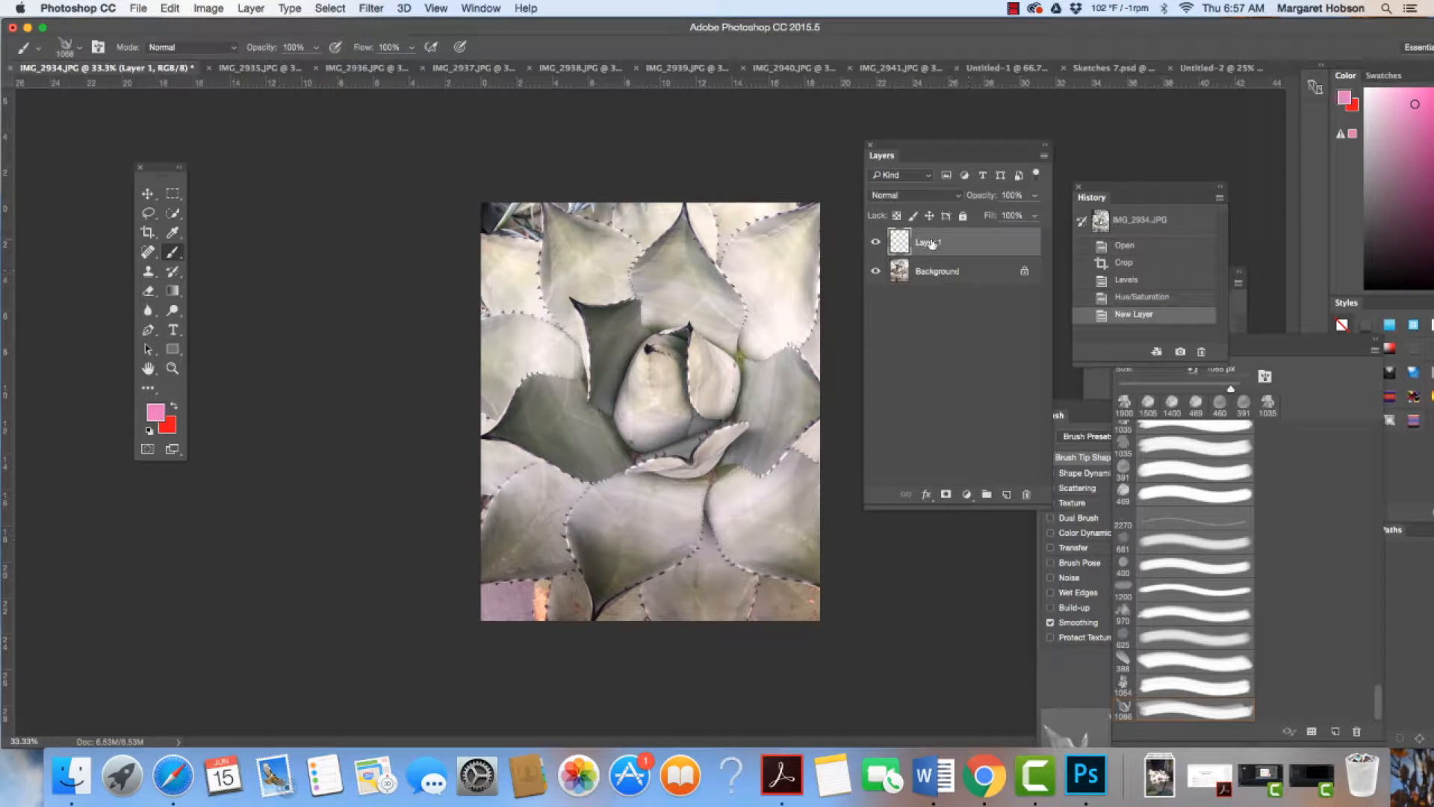
text(watercolorbrushes)
key(Return)
click(983, 278)
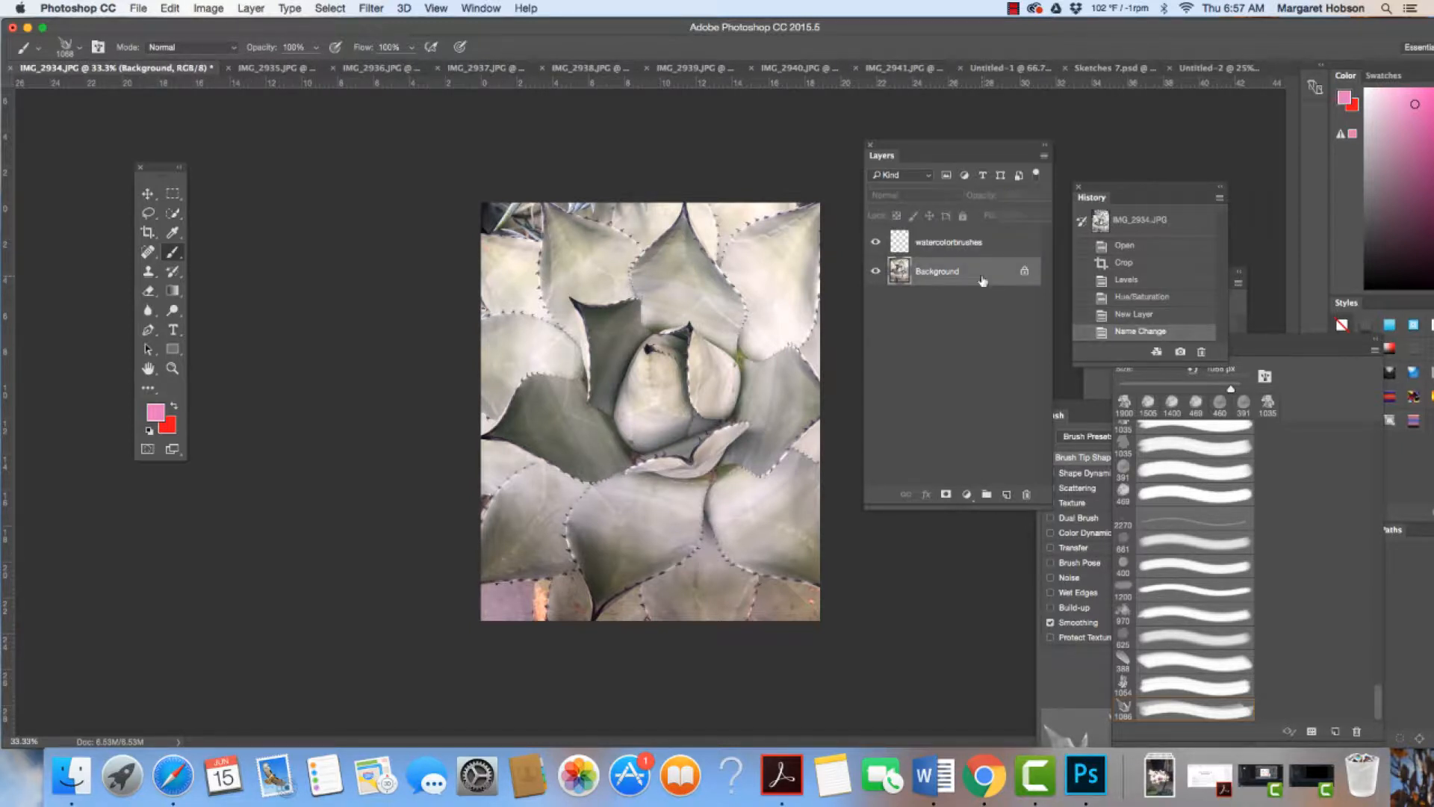
click(1006, 249)
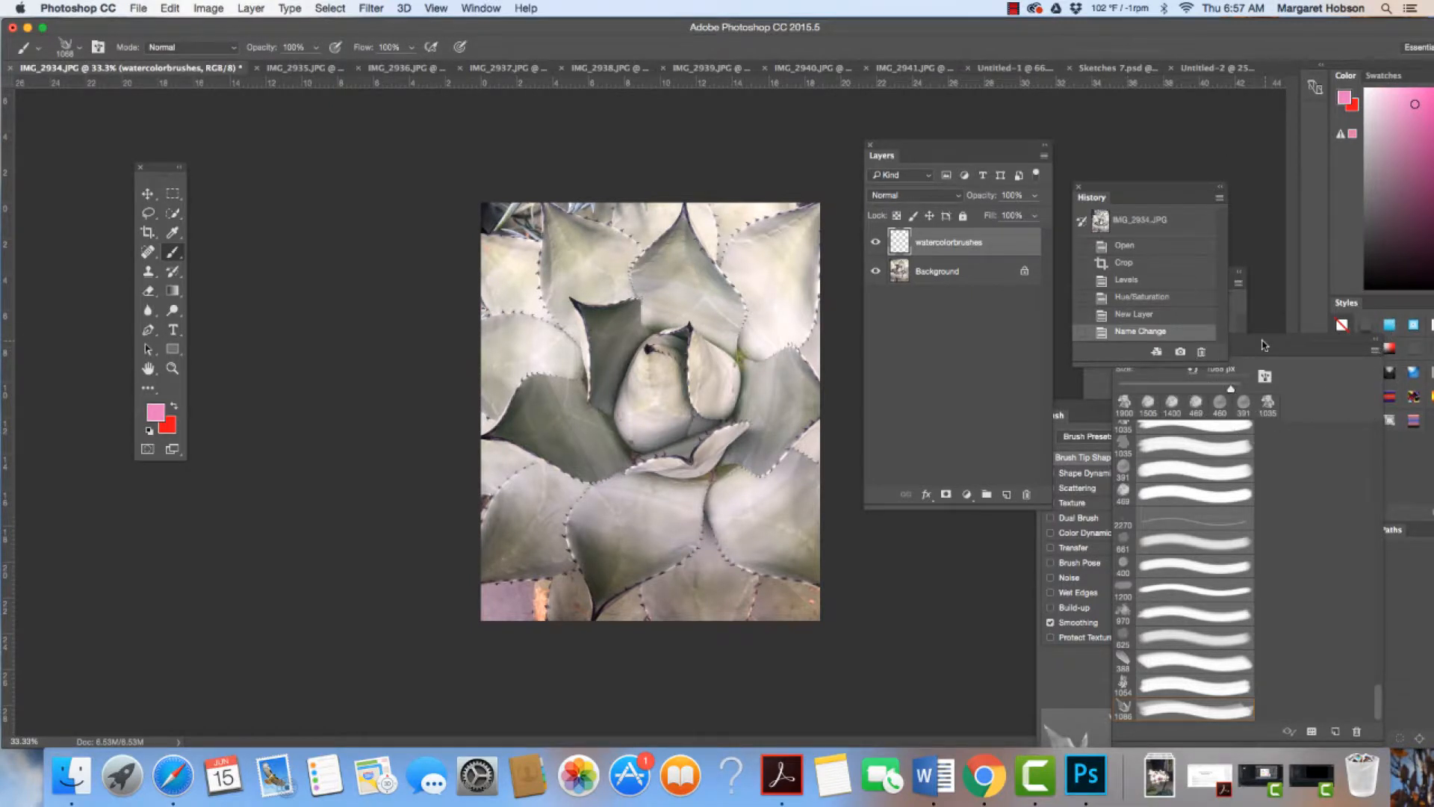
Choose the 625 px brush preset and stamp pink repeatedly over the agave's lower-left leaf
drag(1266, 345, 1129, 250)
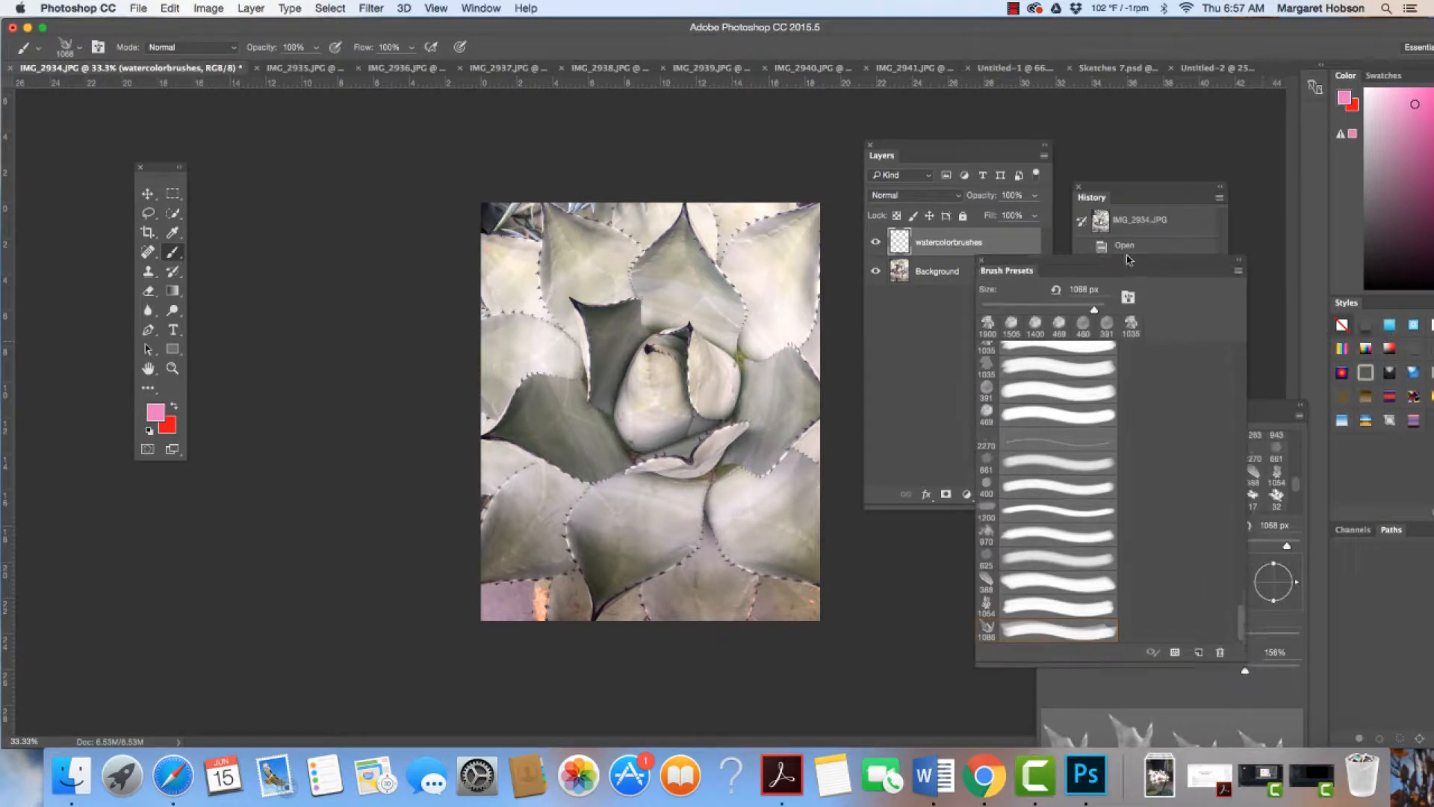
click(1016, 544)
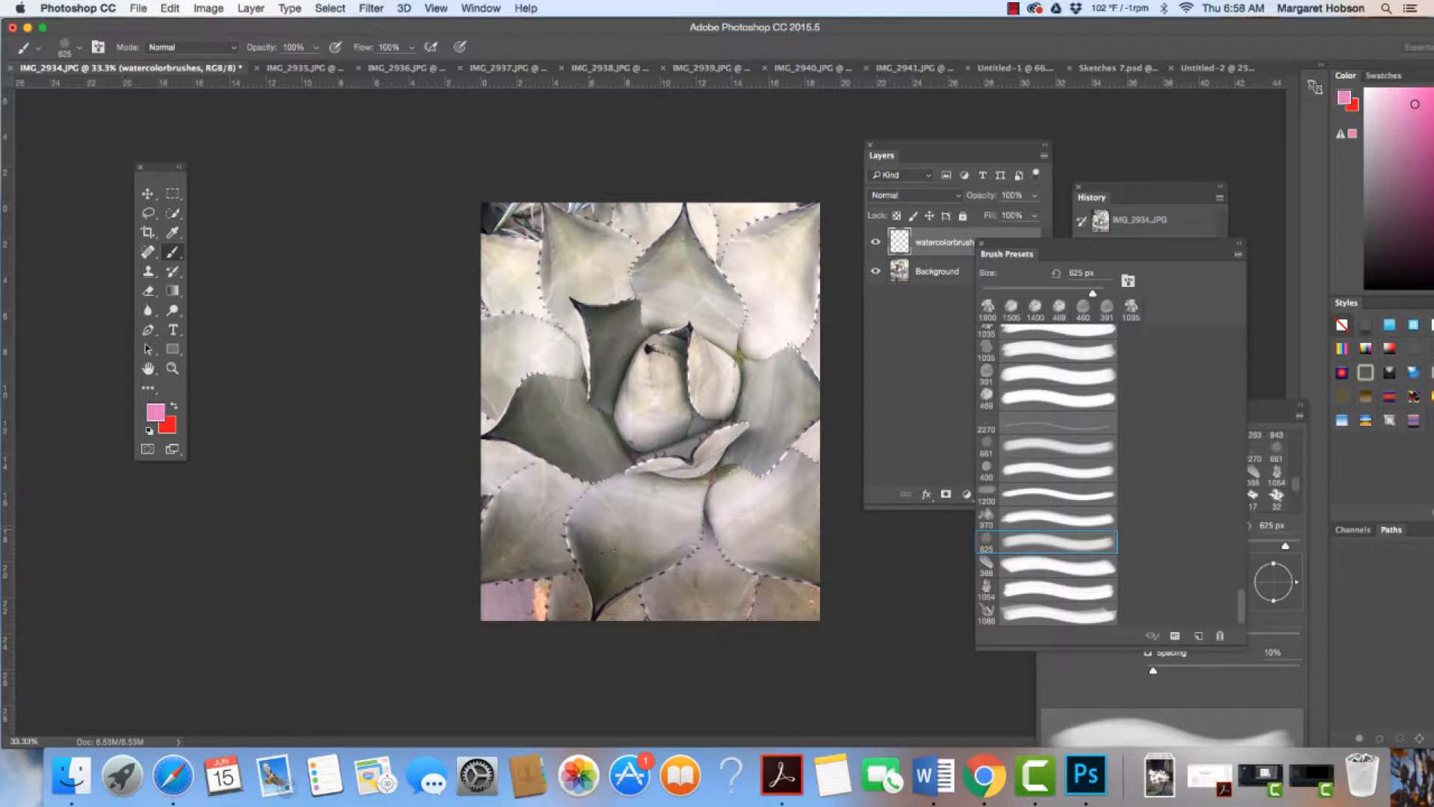
click(557, 543)
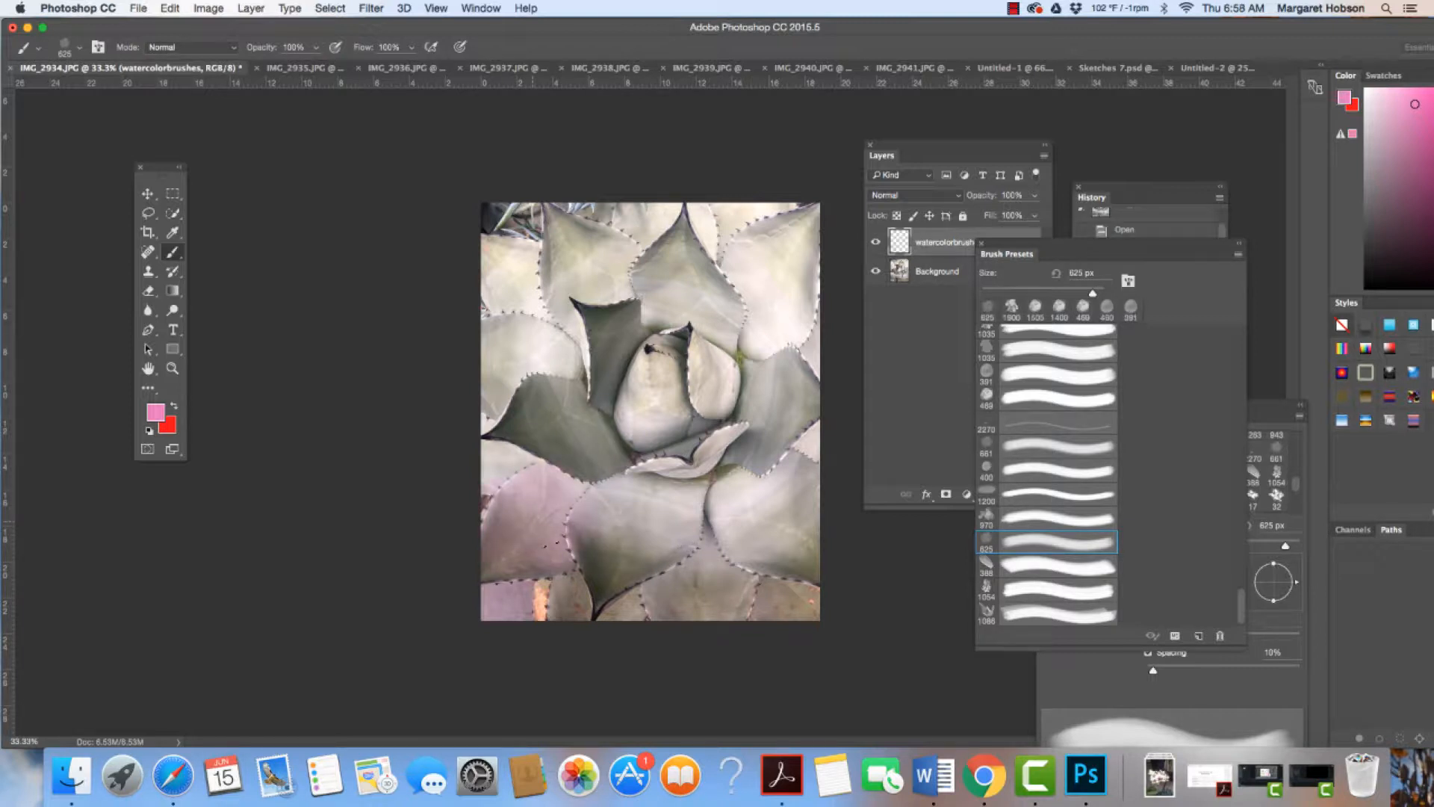
key(super+alt+2)
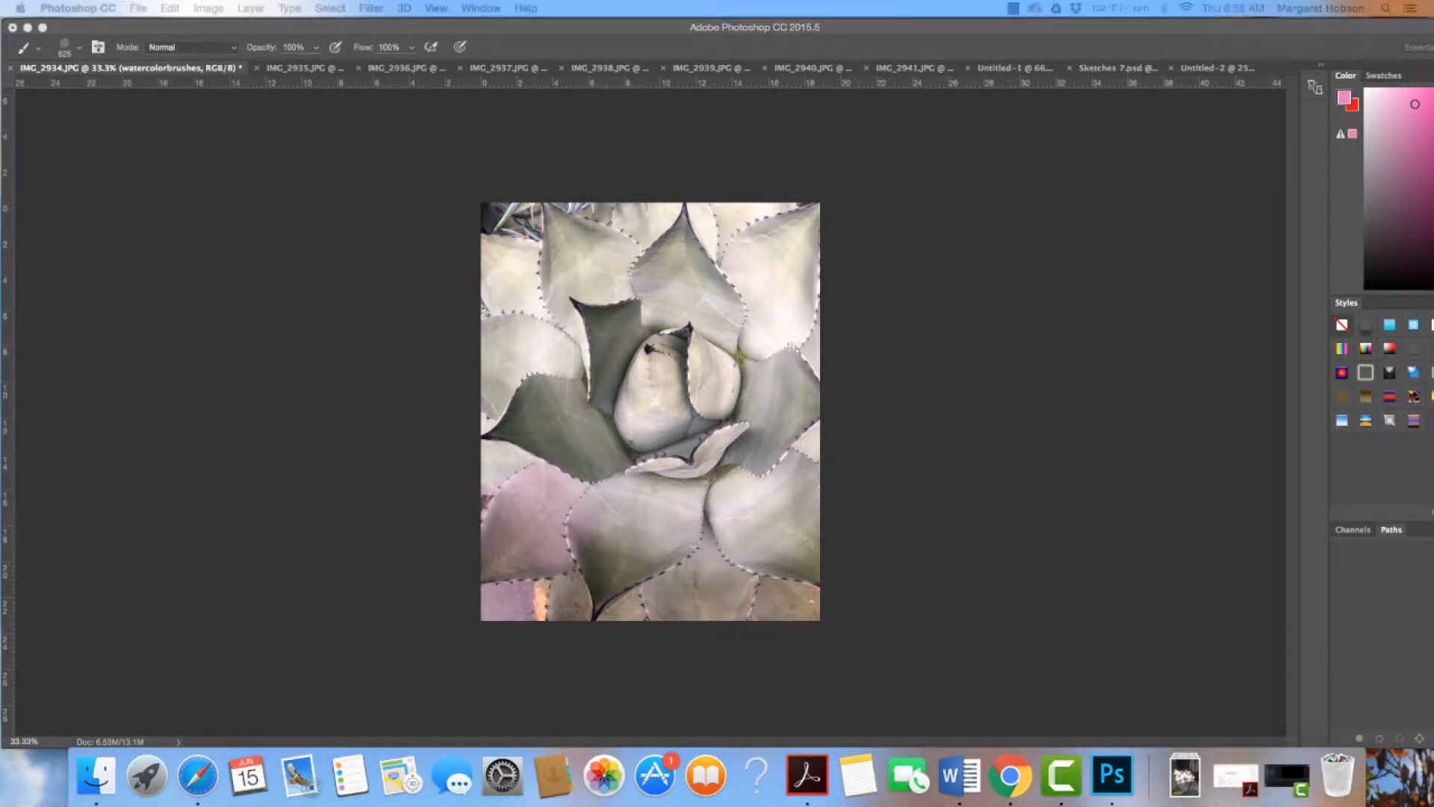
click(535, 520)
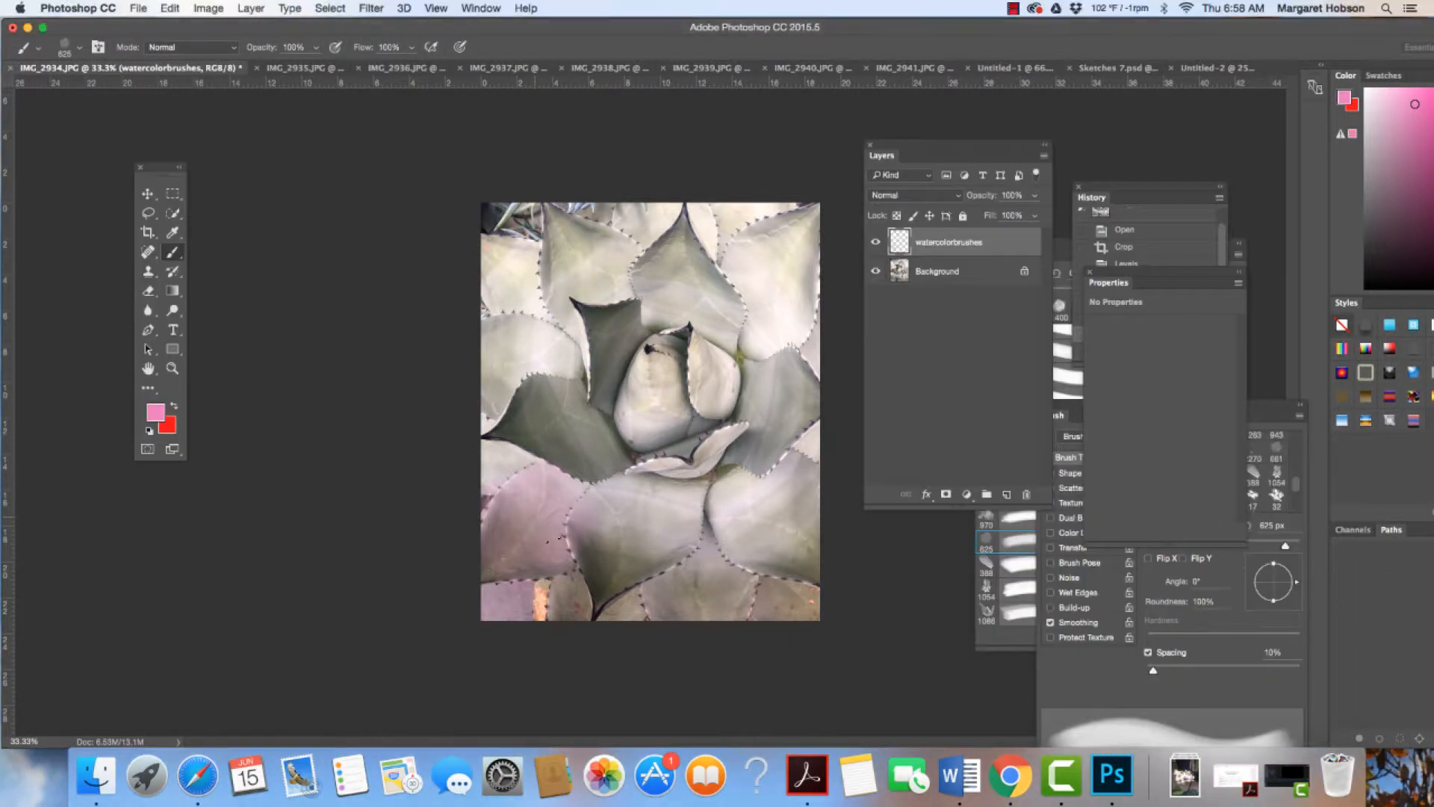
click(532, 517)
click(532, 515)
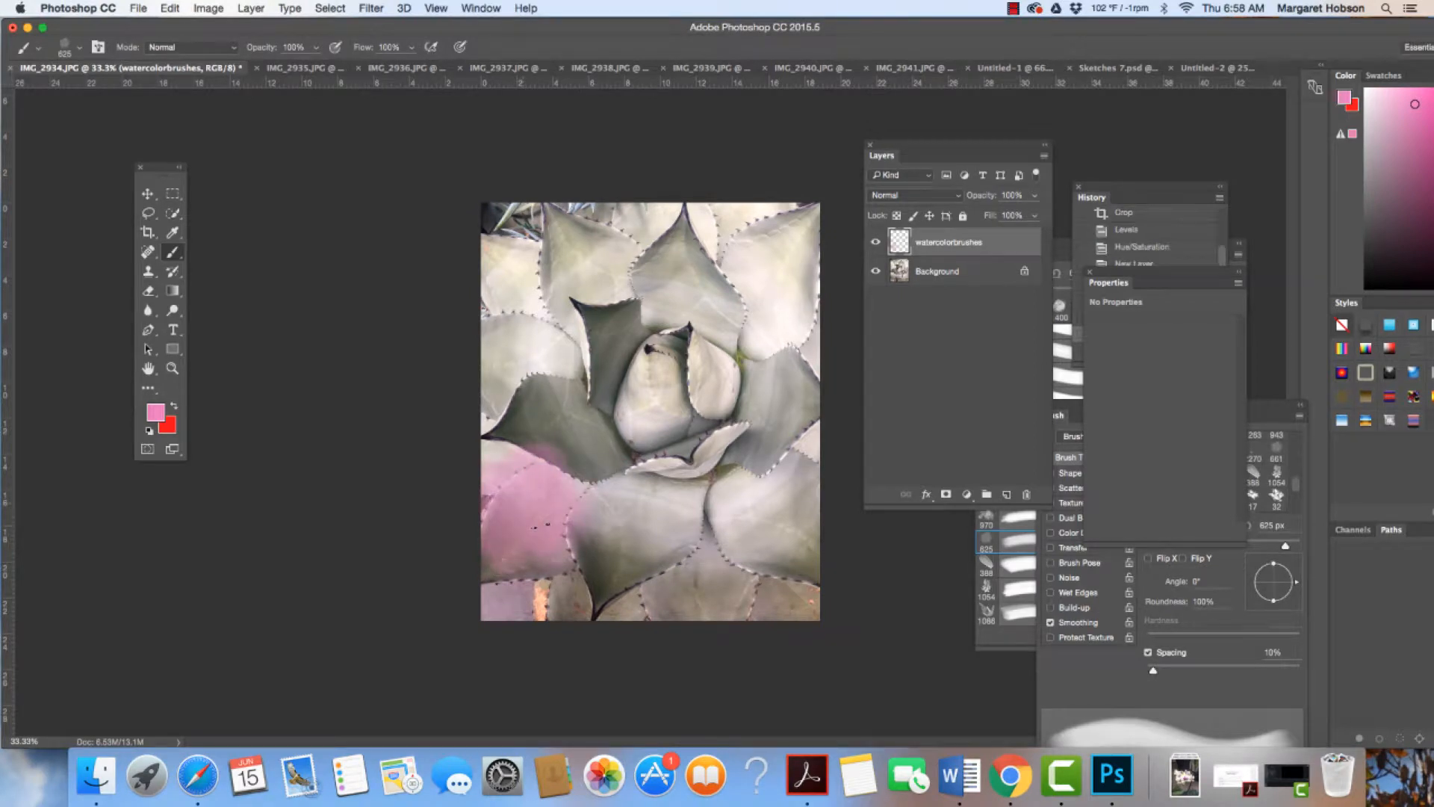
click(531, 515)
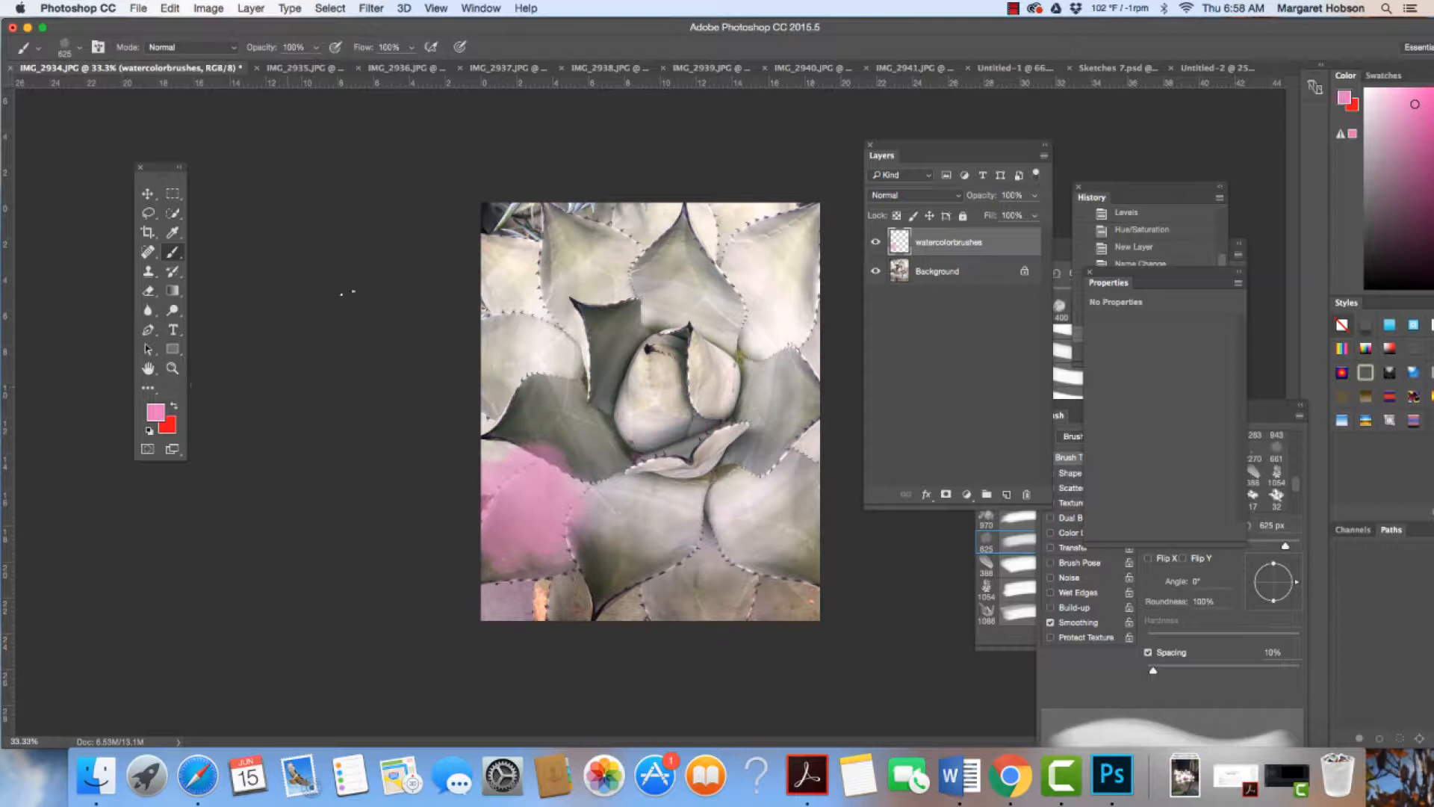
Choose the 970 px splatter tip and stamp pink repeatedly over the agave's upper-right leaf
drag(1287, 410, 1274, 377)
click(1194, 441)
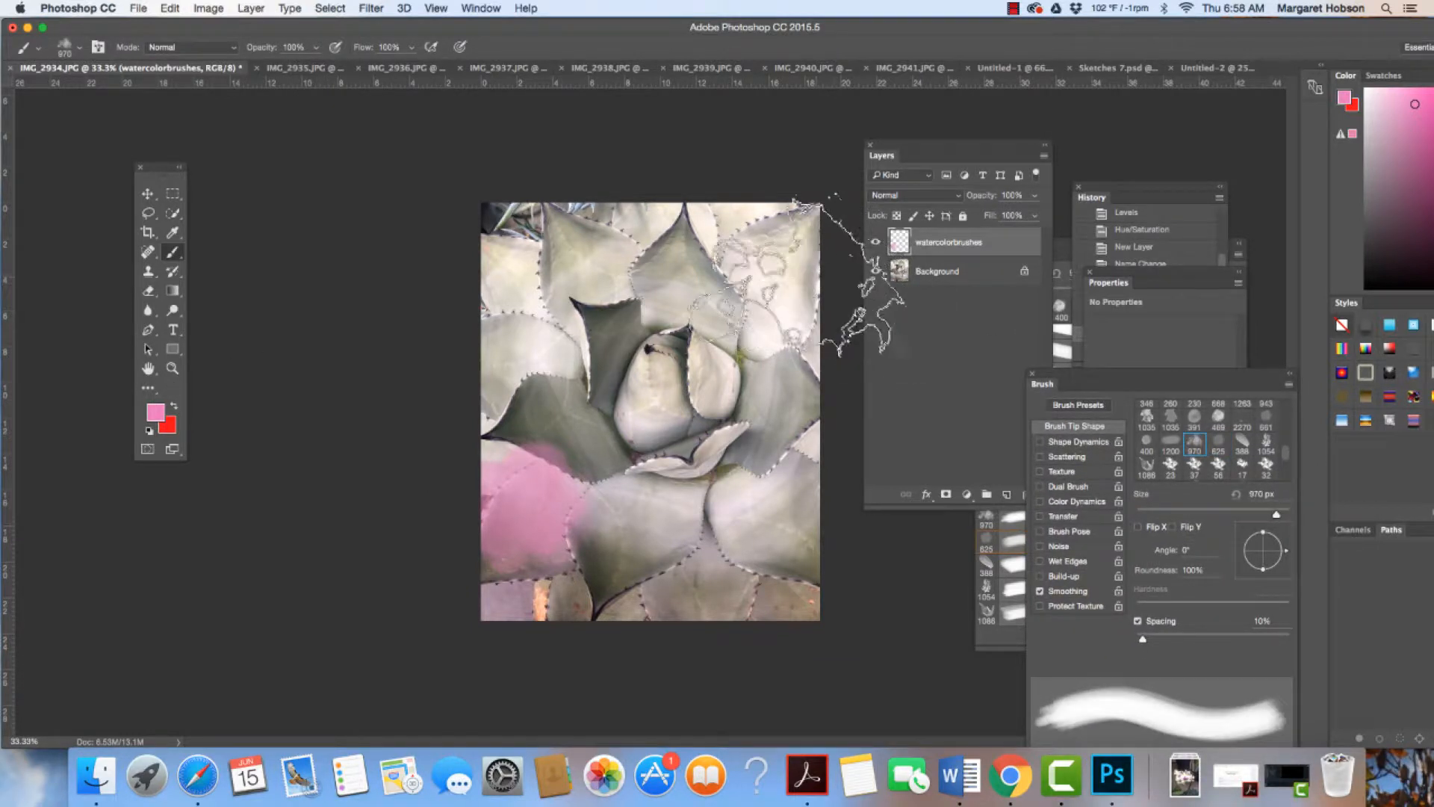
click(773, 246)
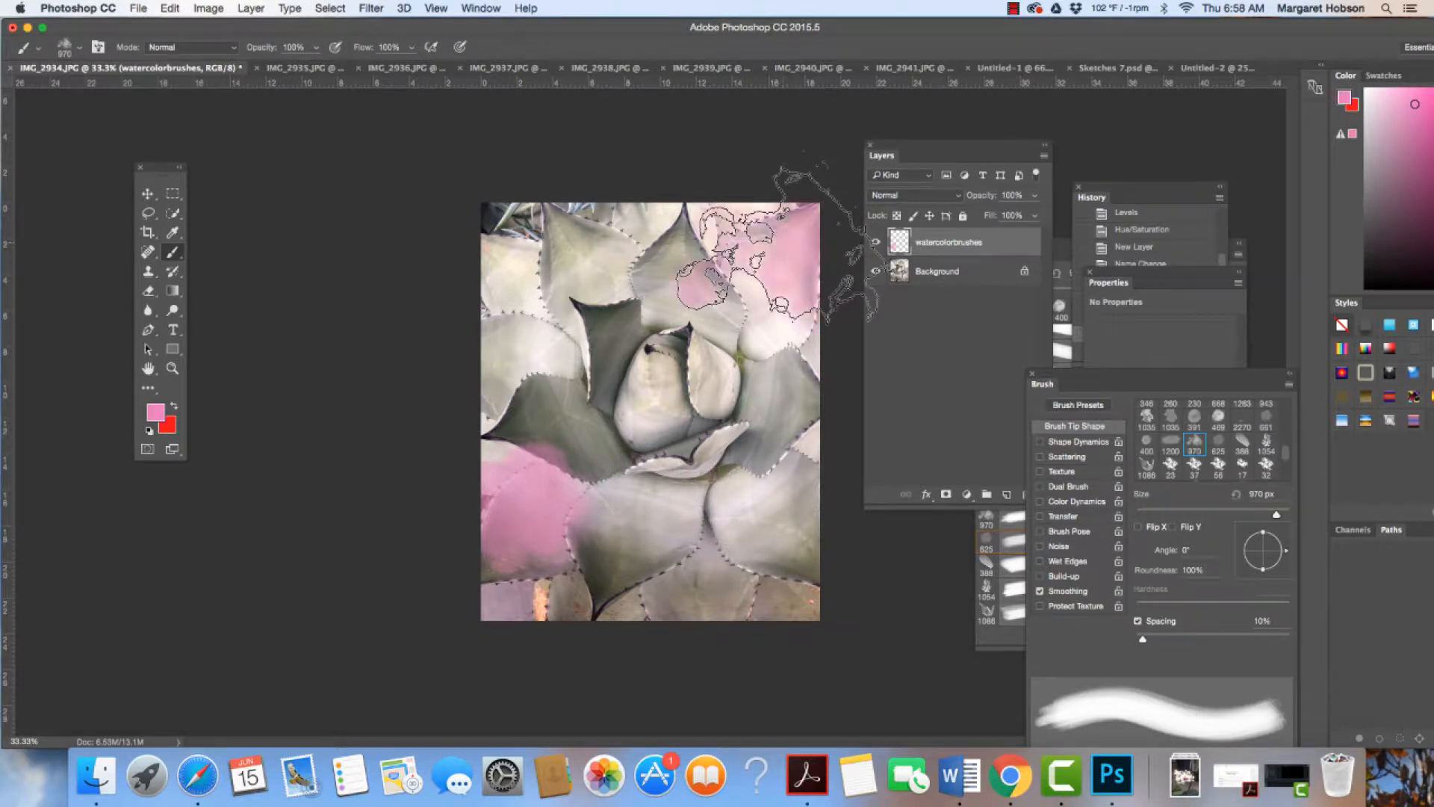
click(777, 250)
click(766, 231)
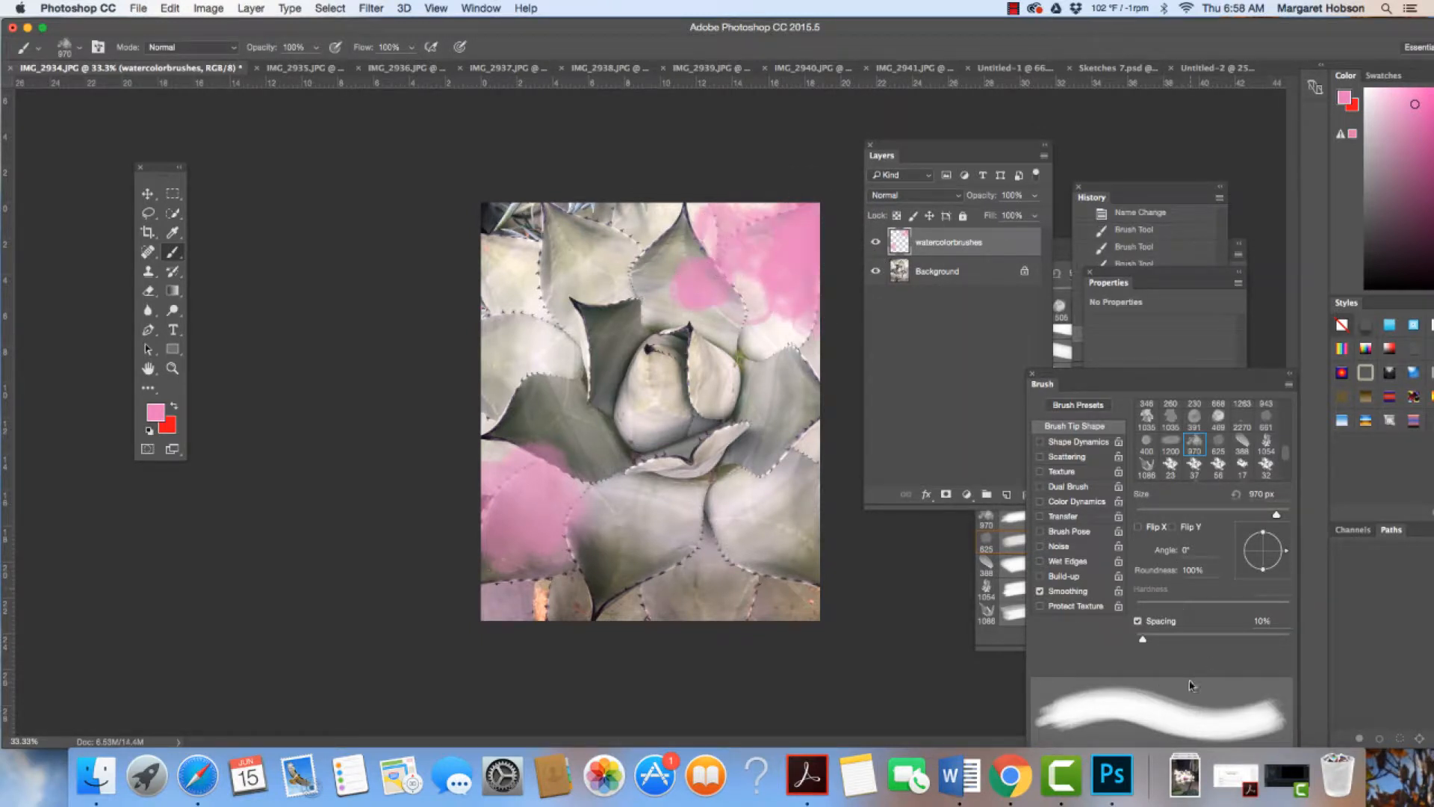
Set the splatter tip's spacing to 150% and angle to -71°, and stamp pink over the image's lower-right corner
drag(1142, 641, 1233, 638)
drag(1286, 553, 1269, 572)
click(814, 625)
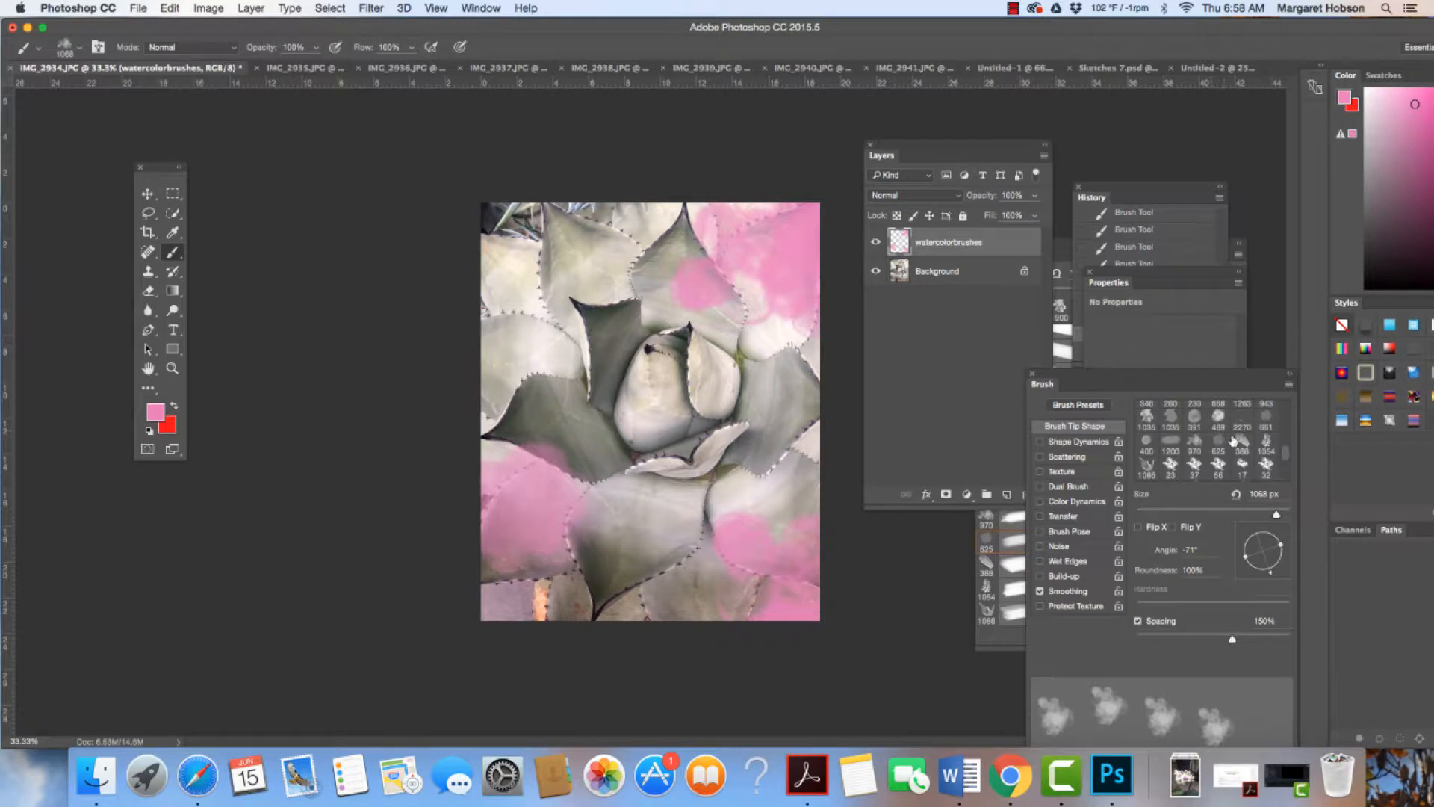
Stamp pink on the leaf at the image's right edge with the elongated tip, and on the central bud with the 391 px tip
click(1241, 441)
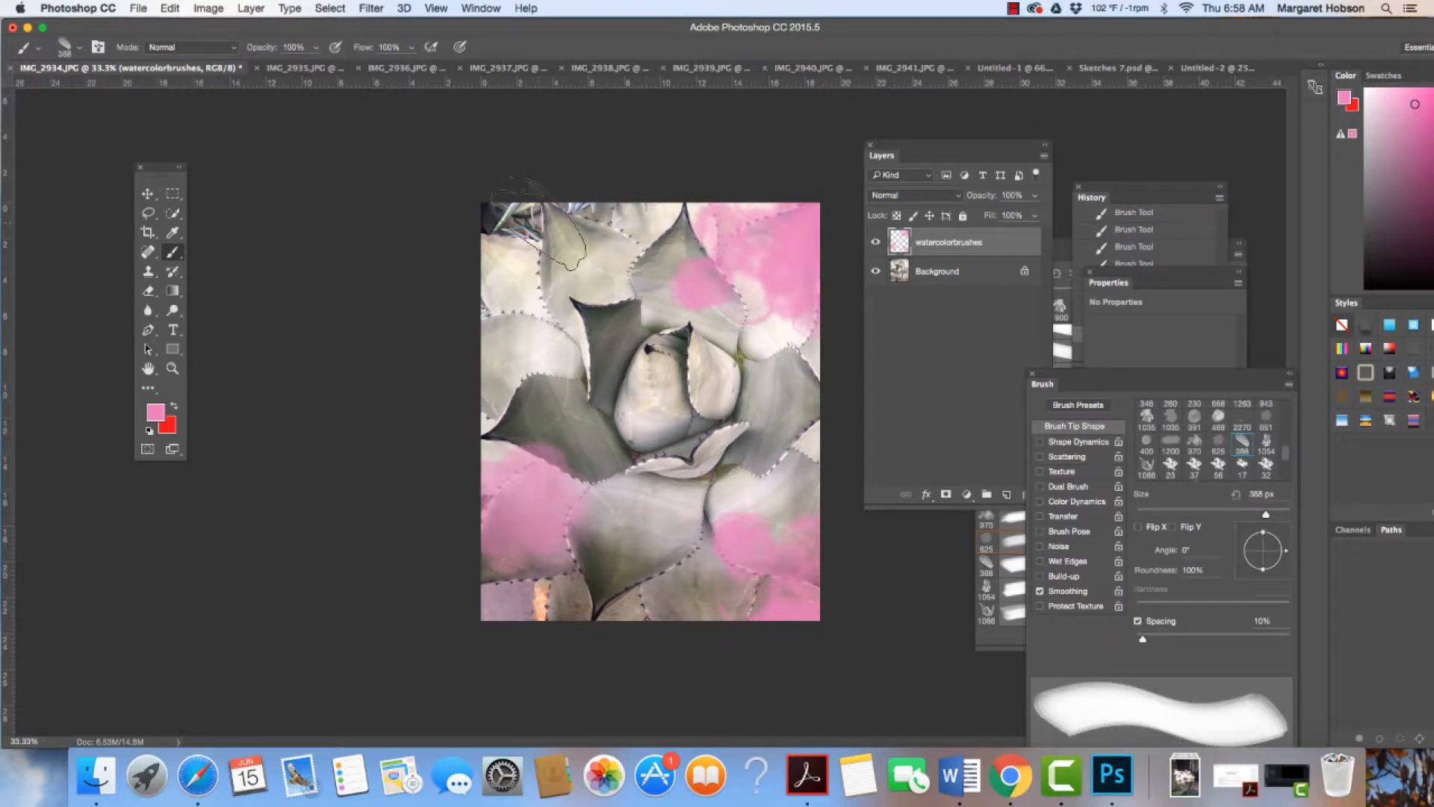
click(807, 495)
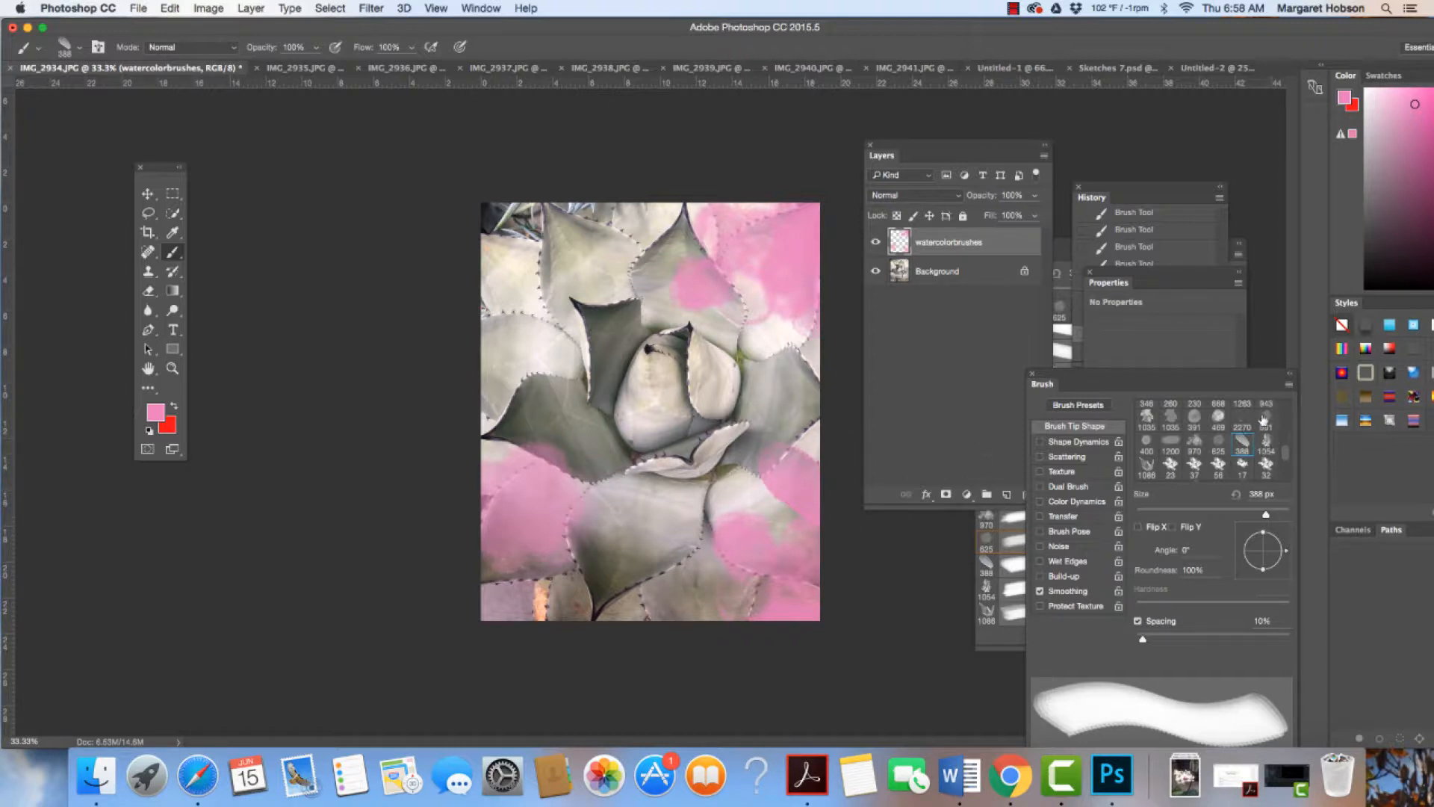
click(1195, 417)
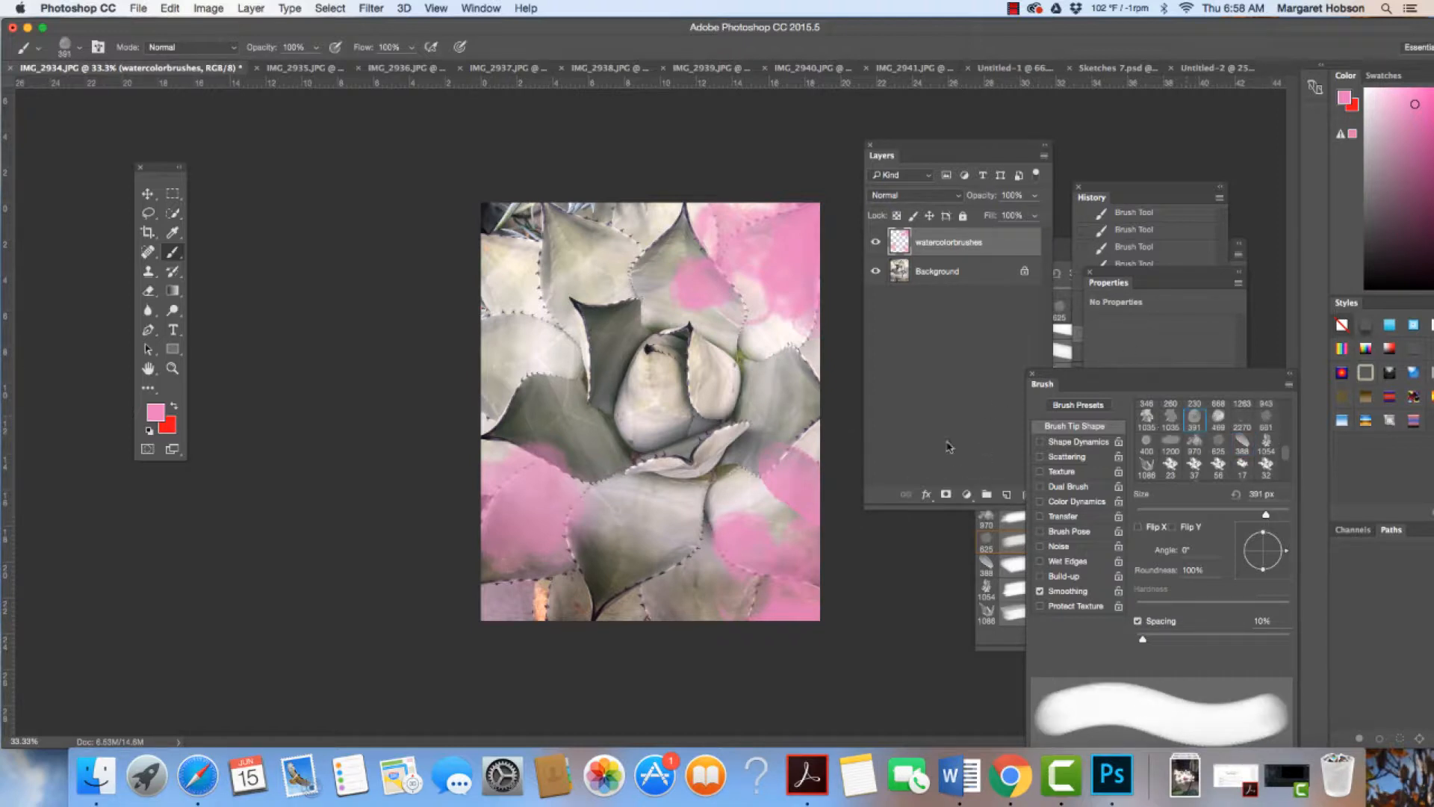
click(633, 366)
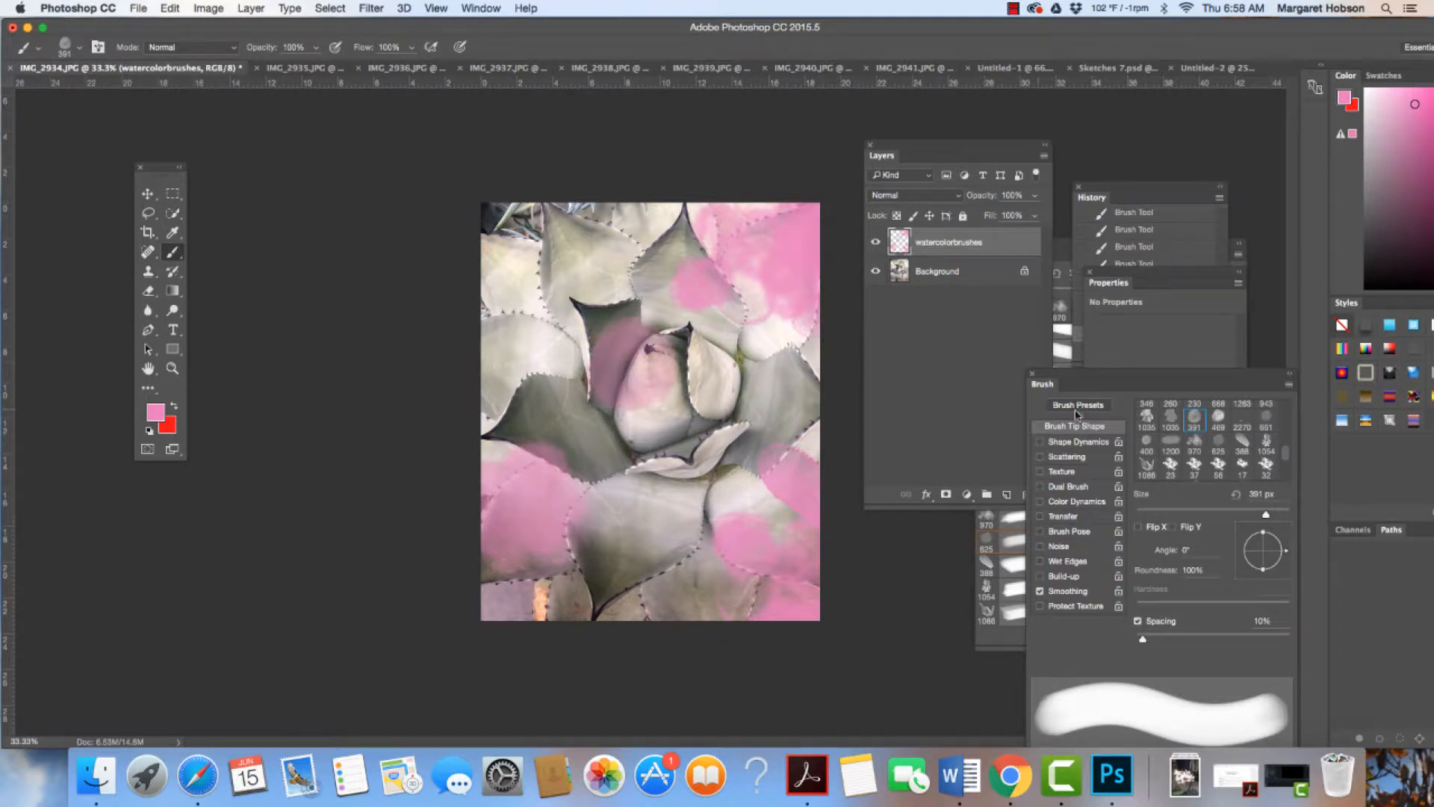
Choose the 469 px brush tip and stamp pink over the image's upper-left corner
click(1218, 416)
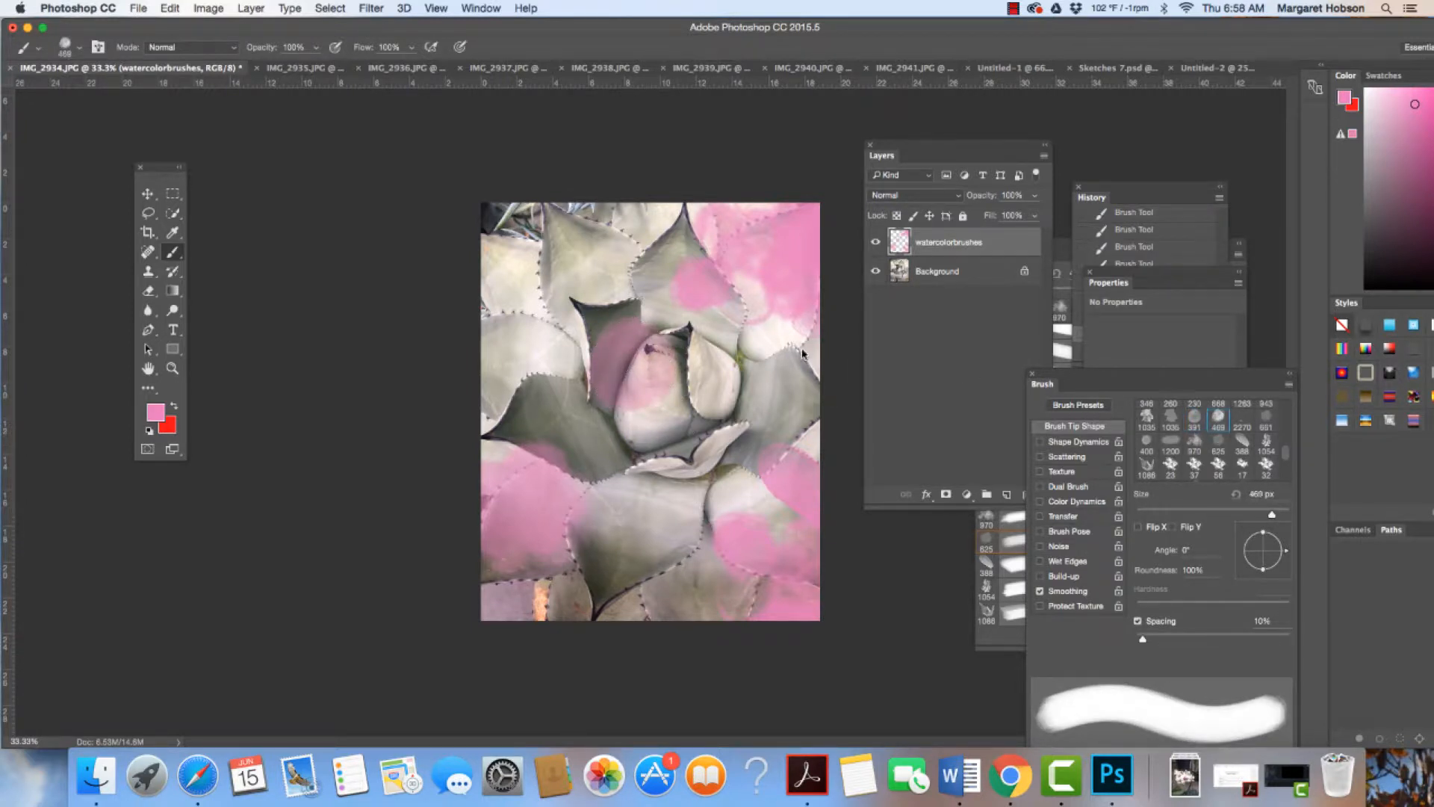
click(514, 238)
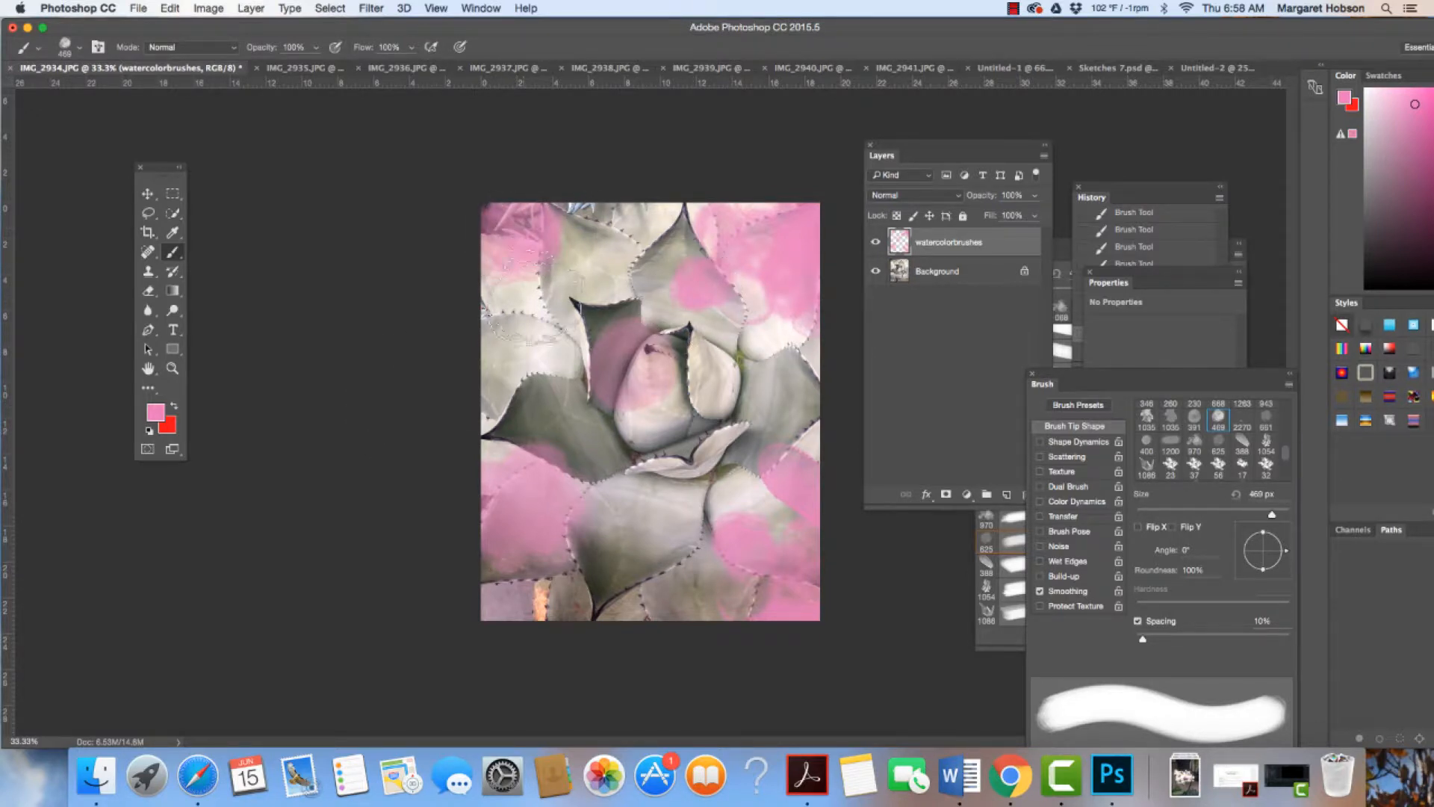
Set the foreground color to lighter pink #fab4df and stamp it over the outer leaves, the upper-left corner and the central bud
click(155, 412)
click(1066, 189)
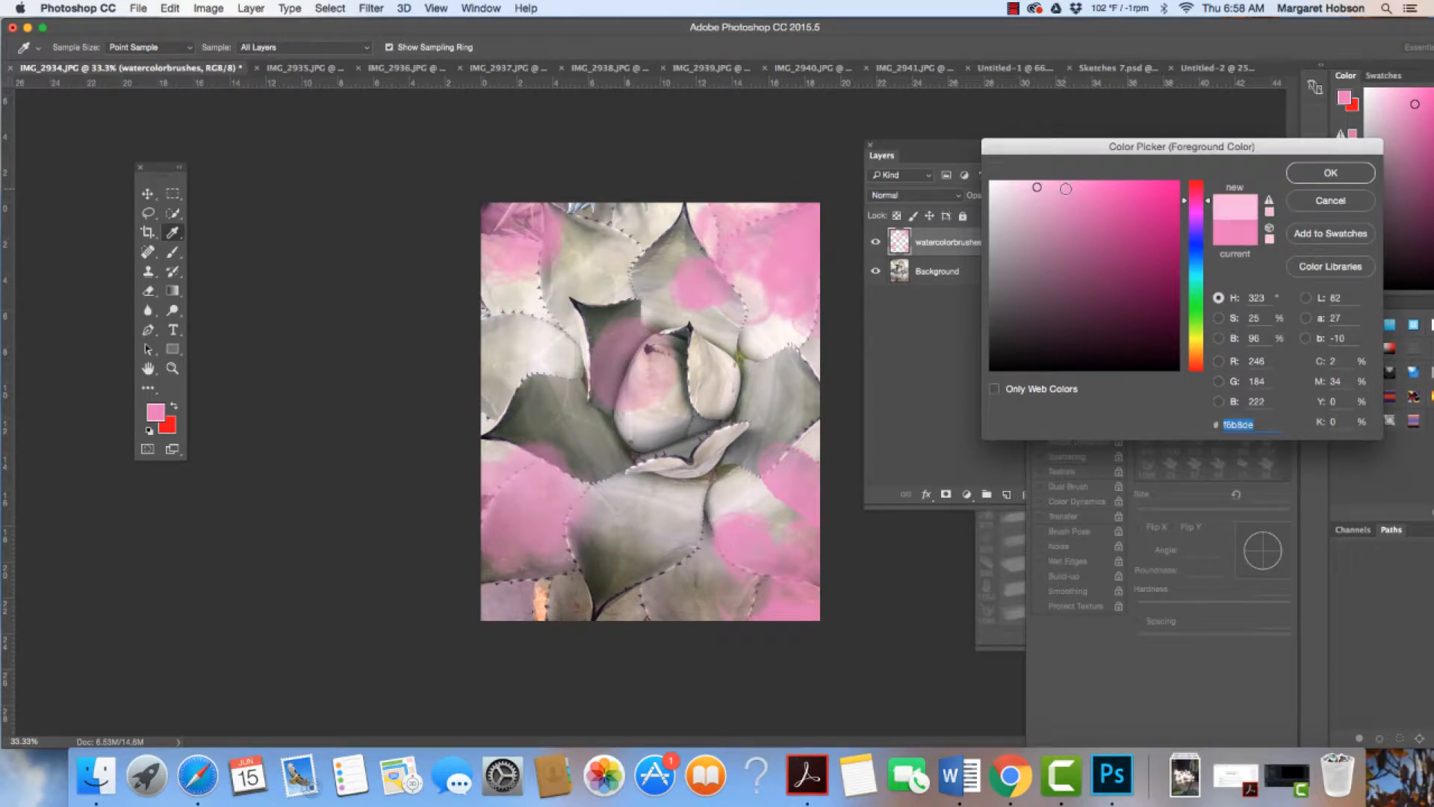
click(1043, 184)
click(1335, 173)
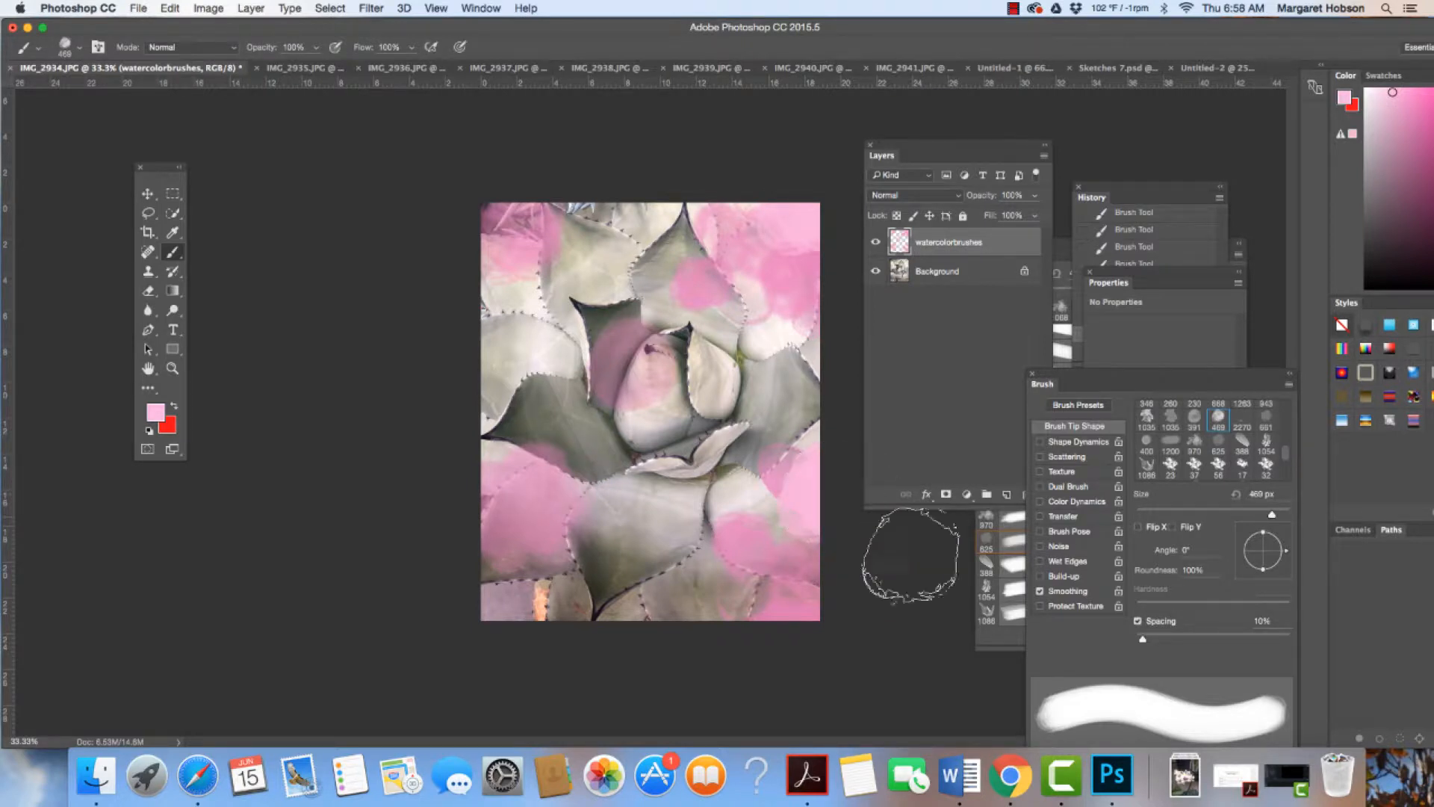
click(475, 482)
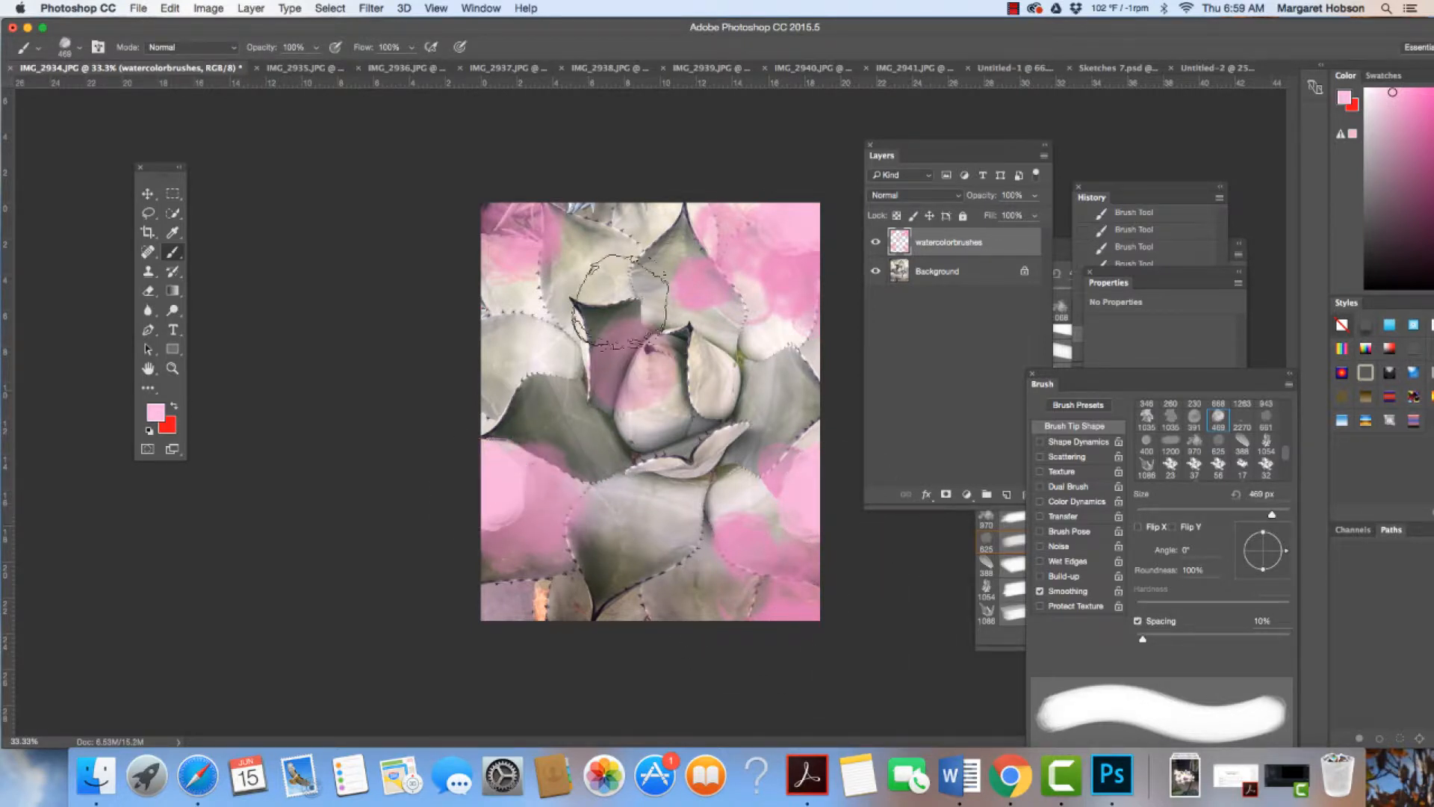
click(503, 184)
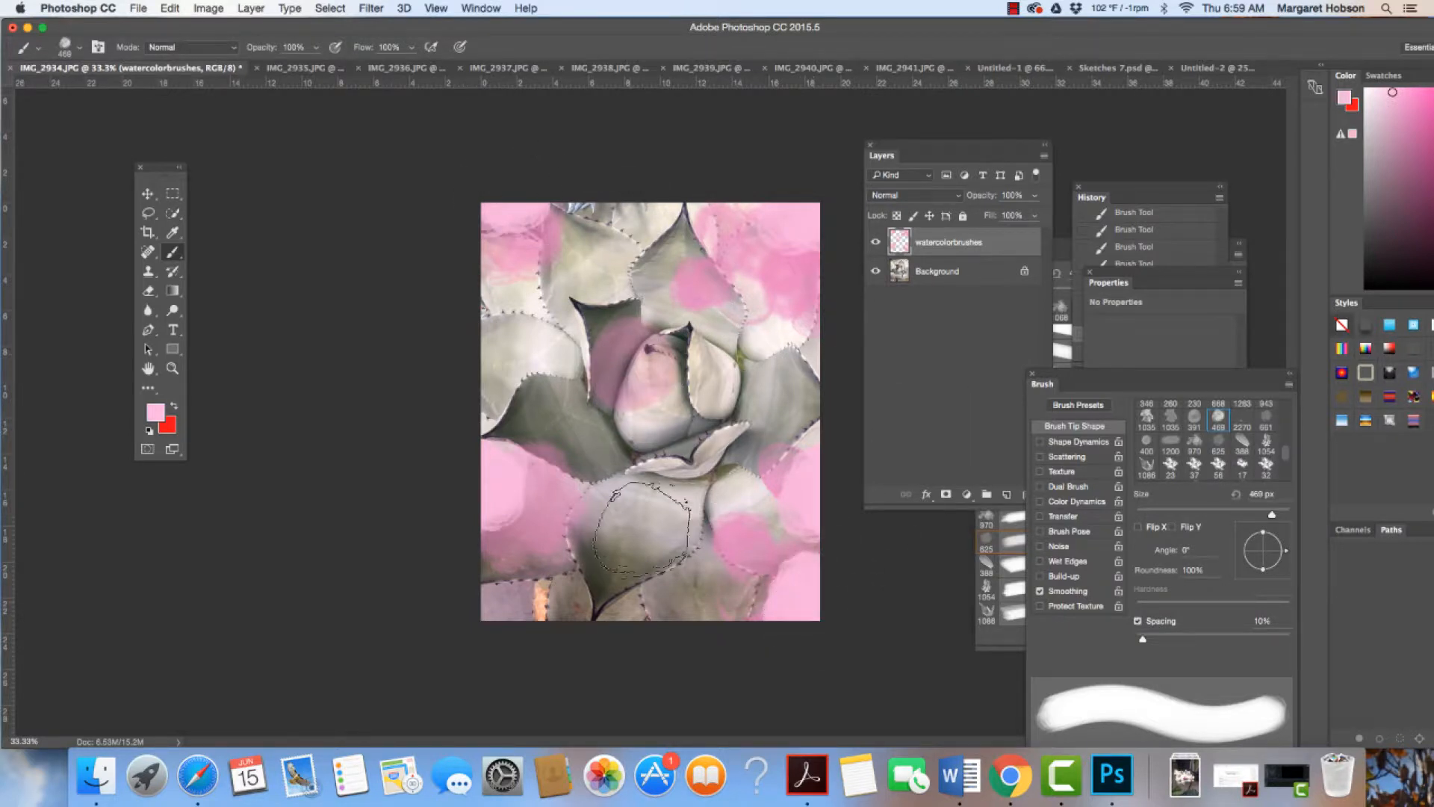
click(624, 355)
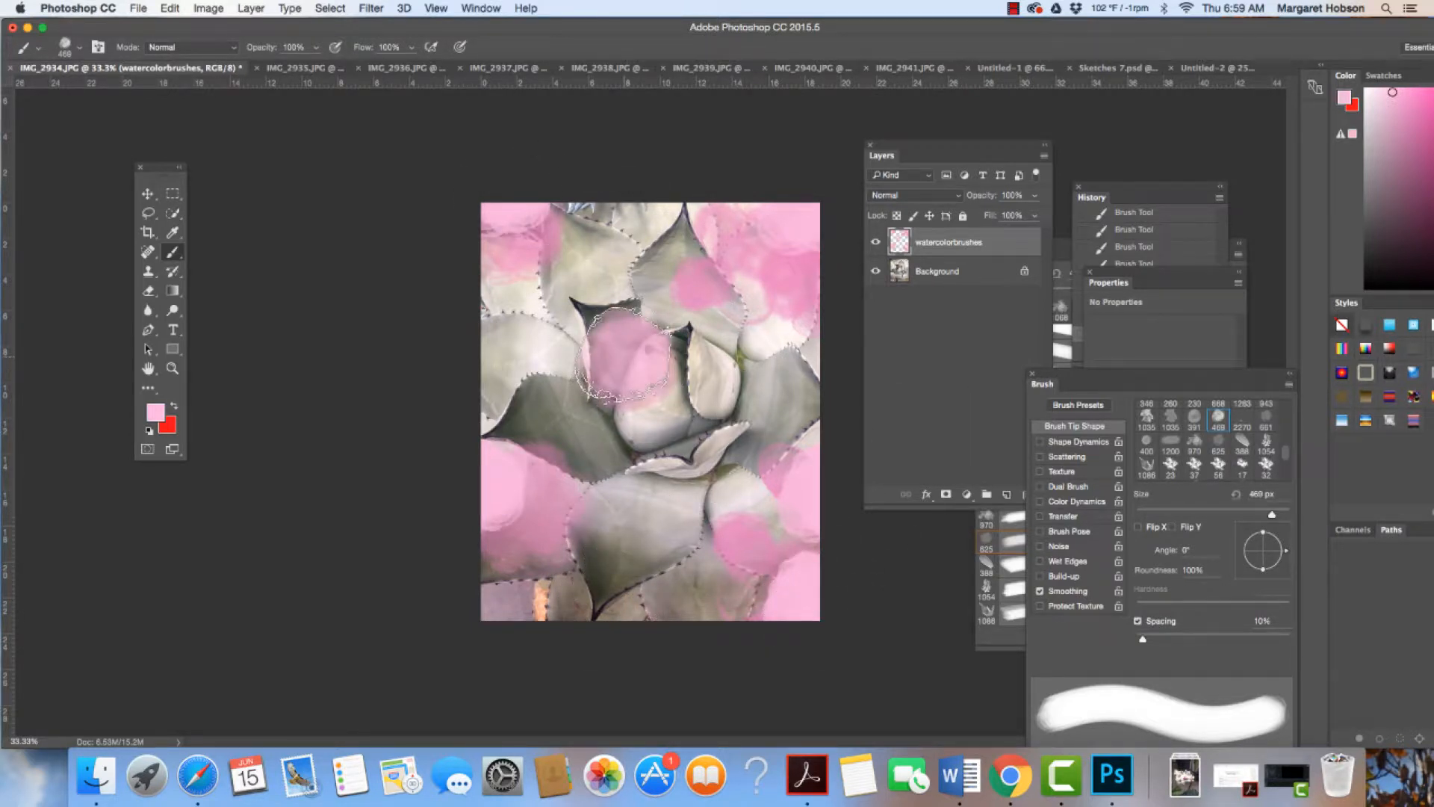
click(626, 355)
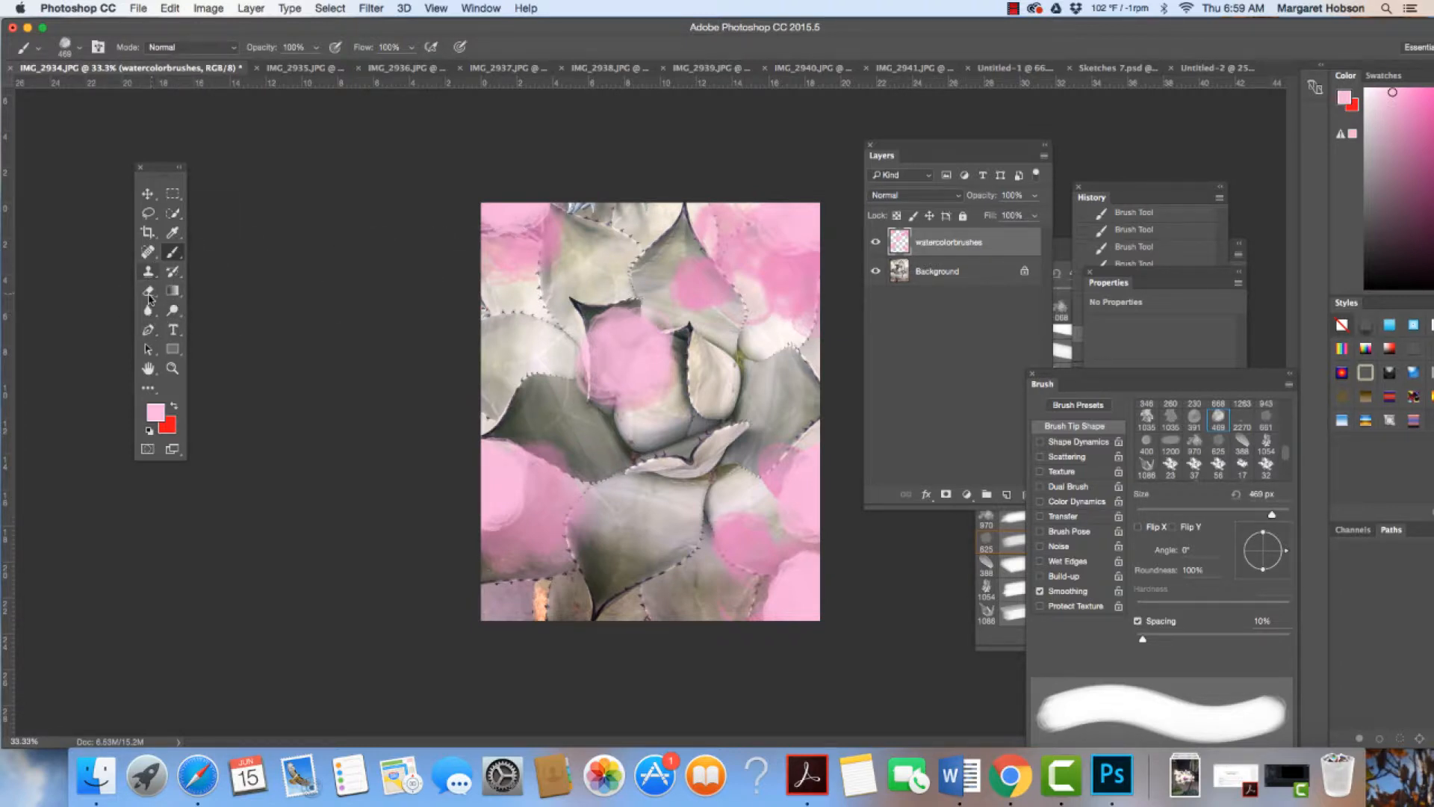
Erase the pink from the central bud and the dark leaf beside it with a soft 150 px eraser
drag(148, 291, 265, 289)
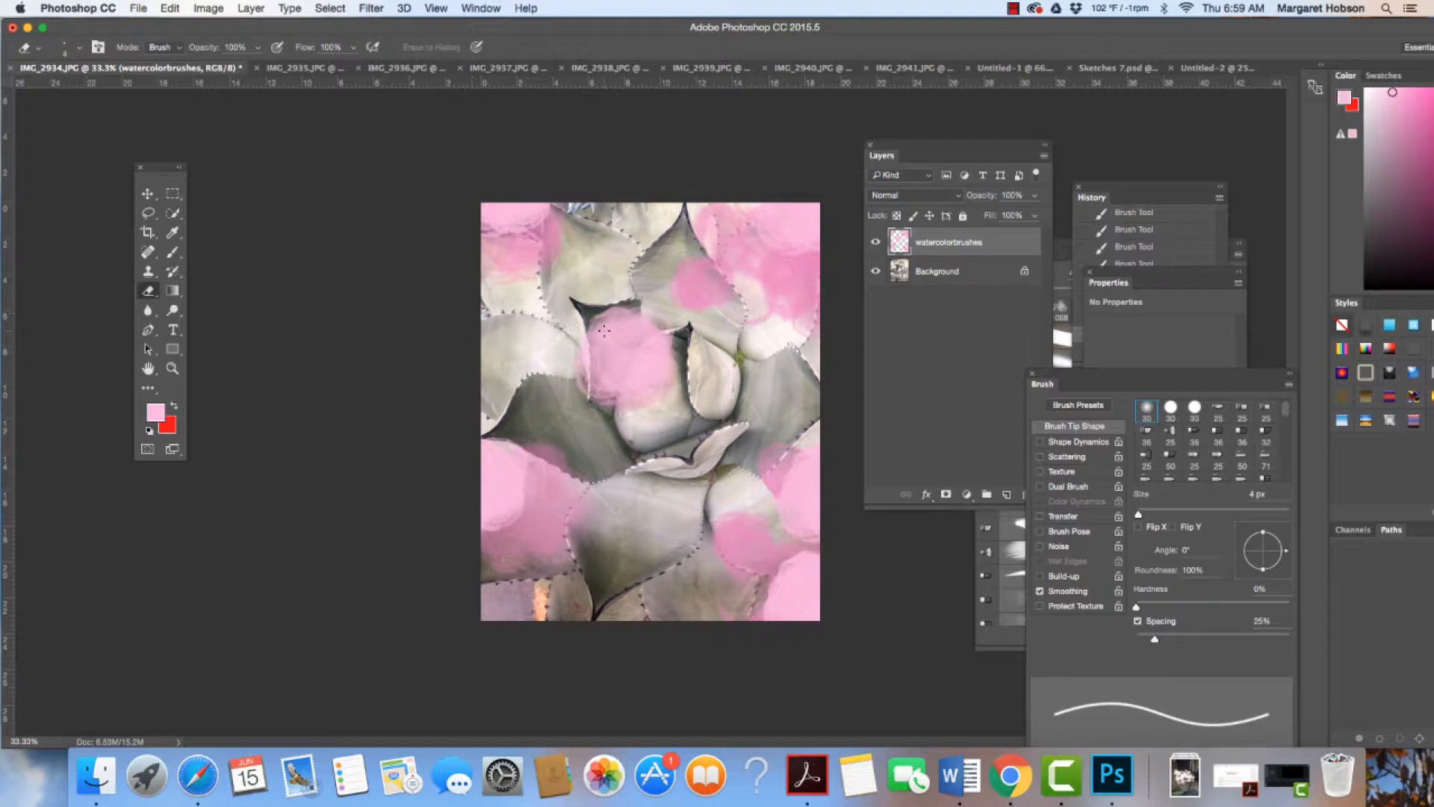
key(bracketright)
key(bracketright)
key(bracketright)
key(bracketright)
key(bracketright)
key(bracketright)
key(bracketright)
key(bracketright)
key(bracketright)
key(bracketright)
key(bracketright)
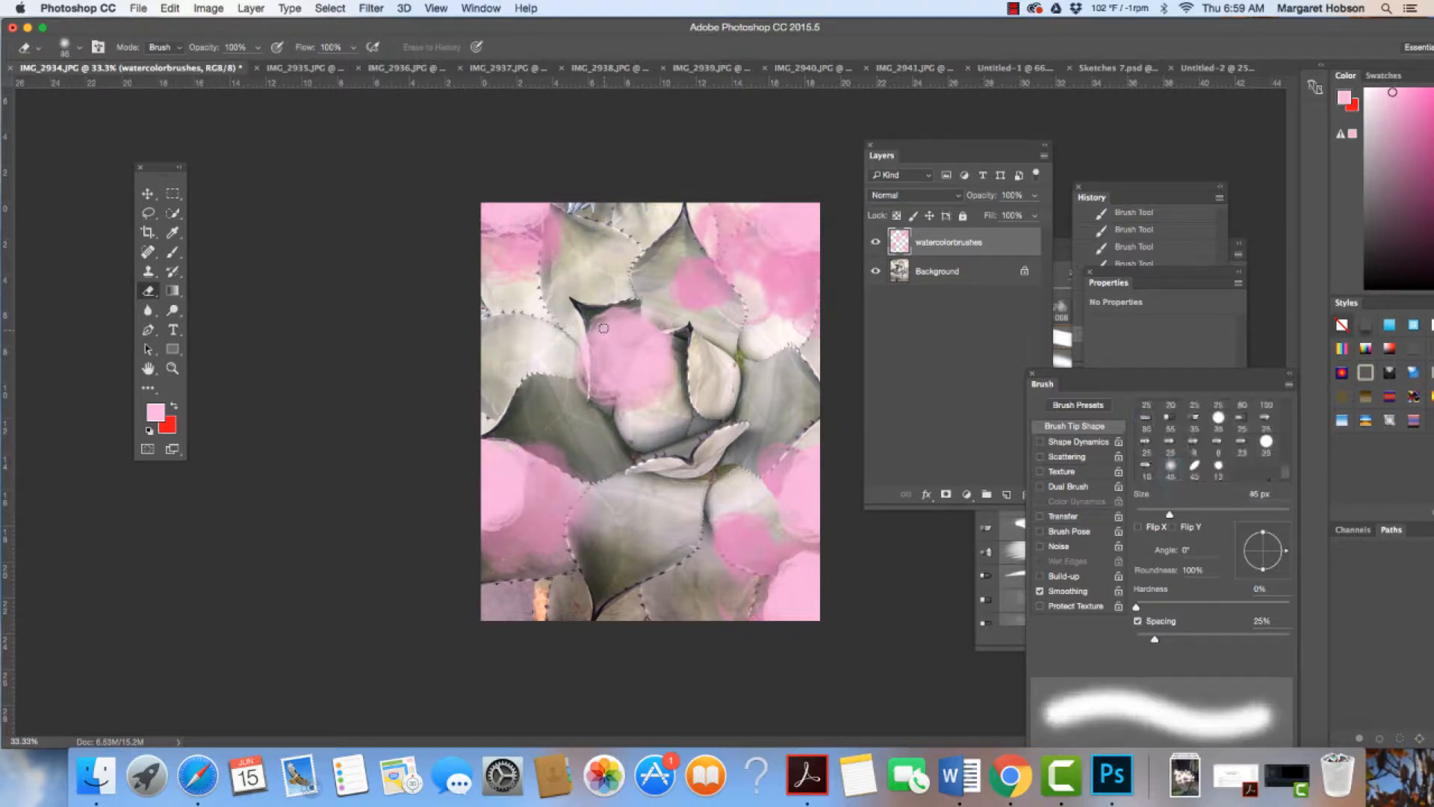
key(bracketright)
key(bracketright)
key(bracketright)
key(bracketright)
key(bracketright)
key(bracketright)
mouse_move(602, 329)
mouse_down()
mouse_move(566, 358)
mouse_move(585, 365)
mouse_move(596, 415)
mouse_move(538, 359)
mouse_move(572, 345)
mouse_move(564, 326)
mouse_move(612, 318)
mouse_move(615, 298)
mouse_move(613, 386)
mouse_move(714, 367)
mouse_move(635, 387)
mouse_move(614, 330)
mouse_move(657, 322)
mouse_move(648, 362)
mouse_up()
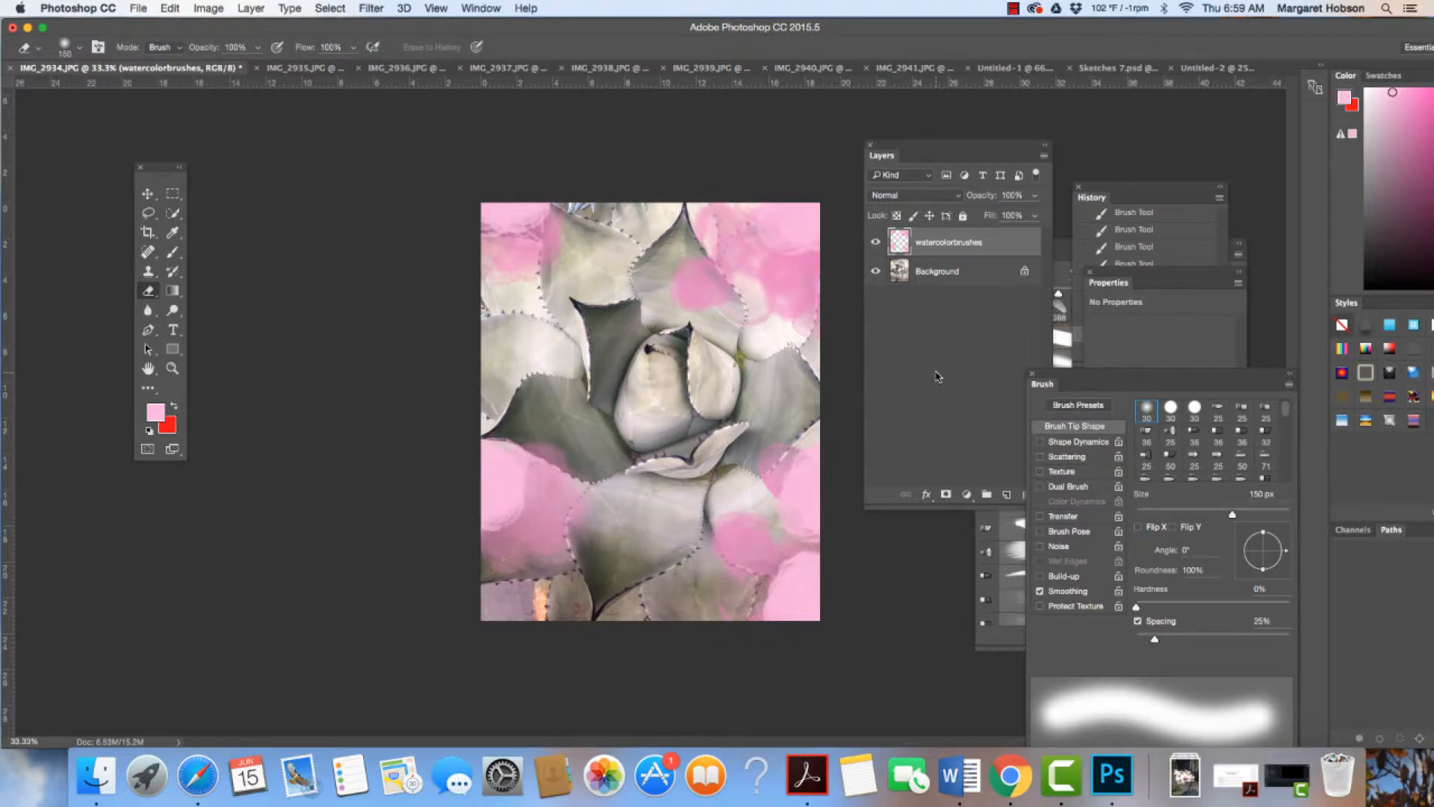
Add a new layer above the watercolorbrushes layer
click(1006, 494)
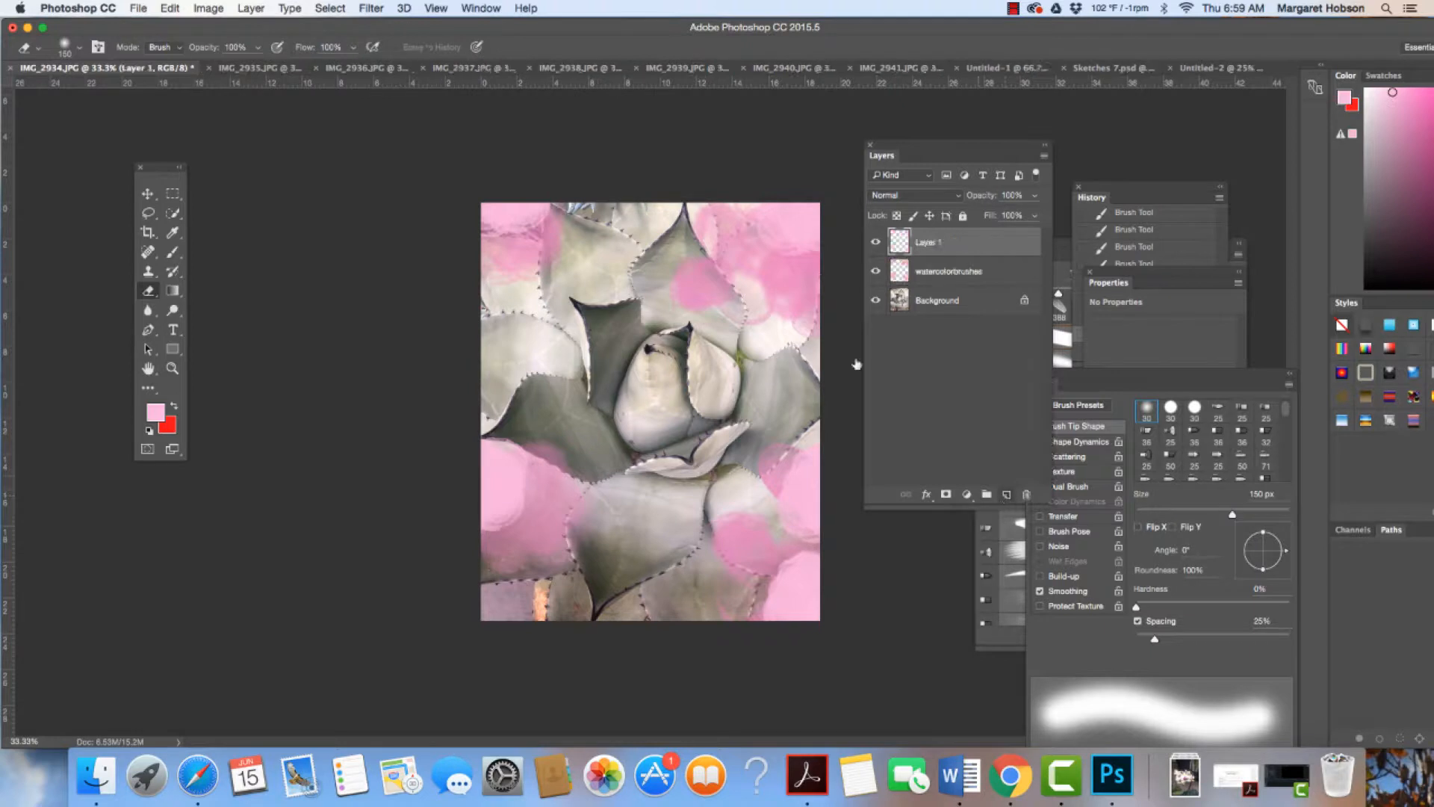
double_click(933, 236)
click(929, 246)
Rearrange the floating layer and brush windows beside the image, and choose the 1054 px tip
drag(919, 150, 892, 125)
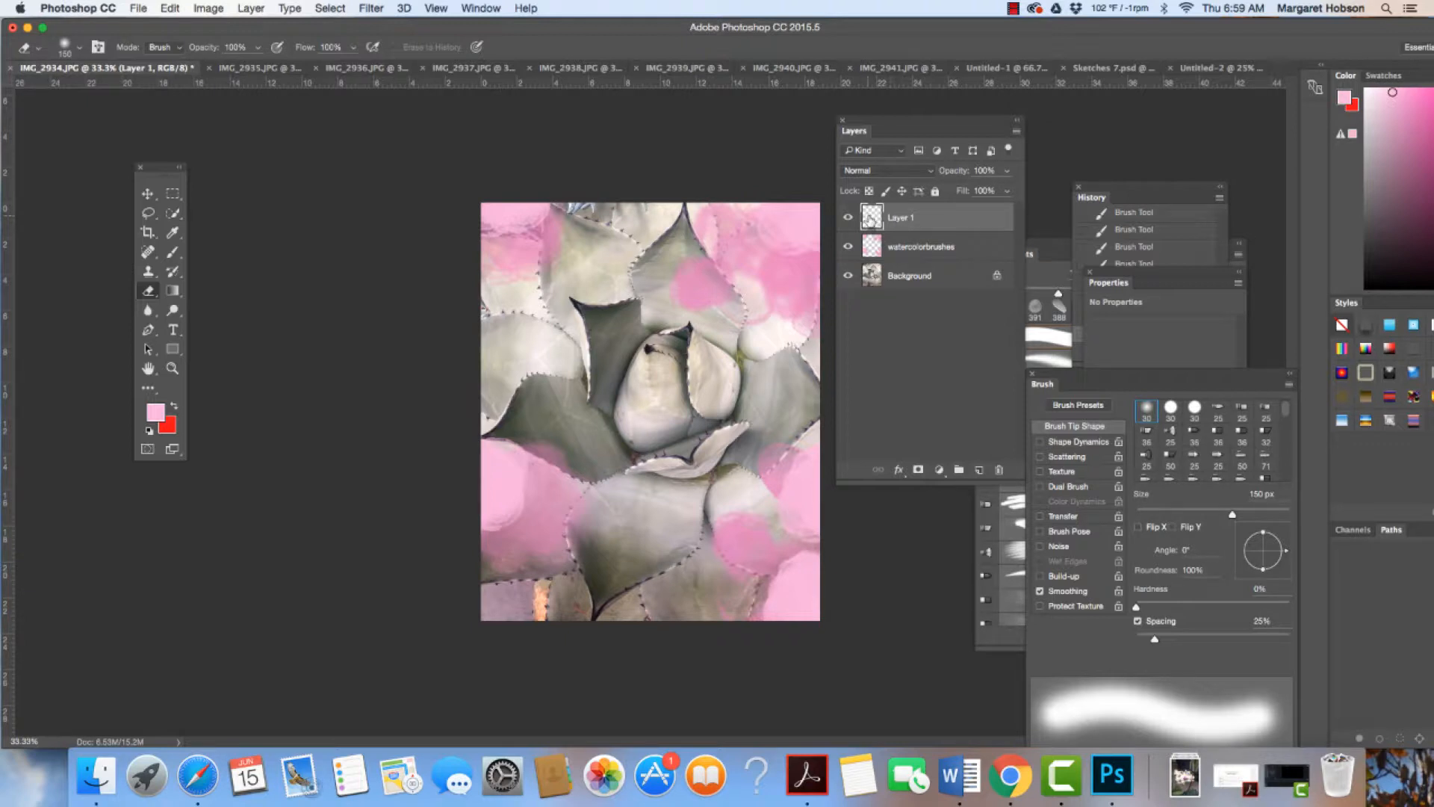
drag(1131, 373, 1146, 375)
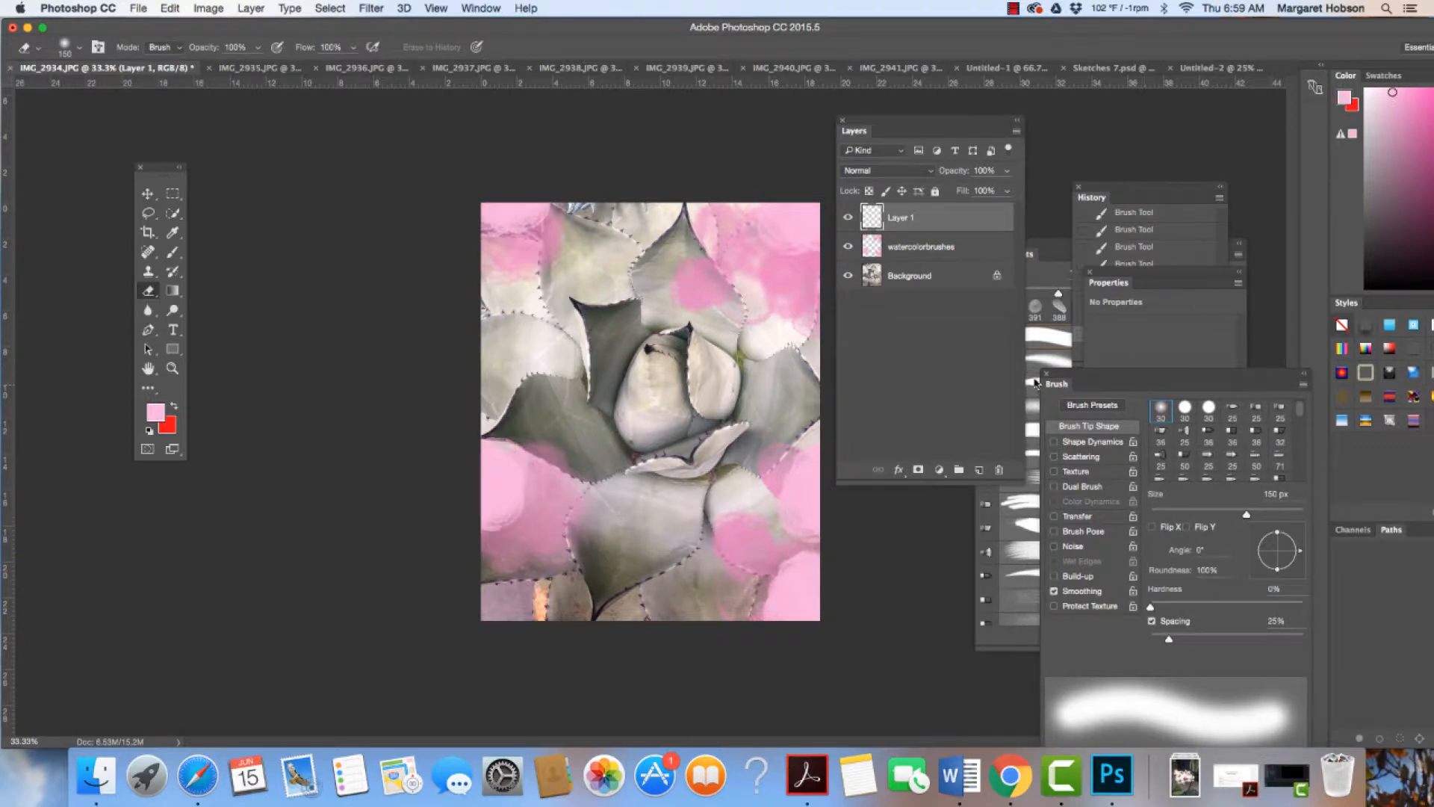
drag(1049, 246, 1072, 188)
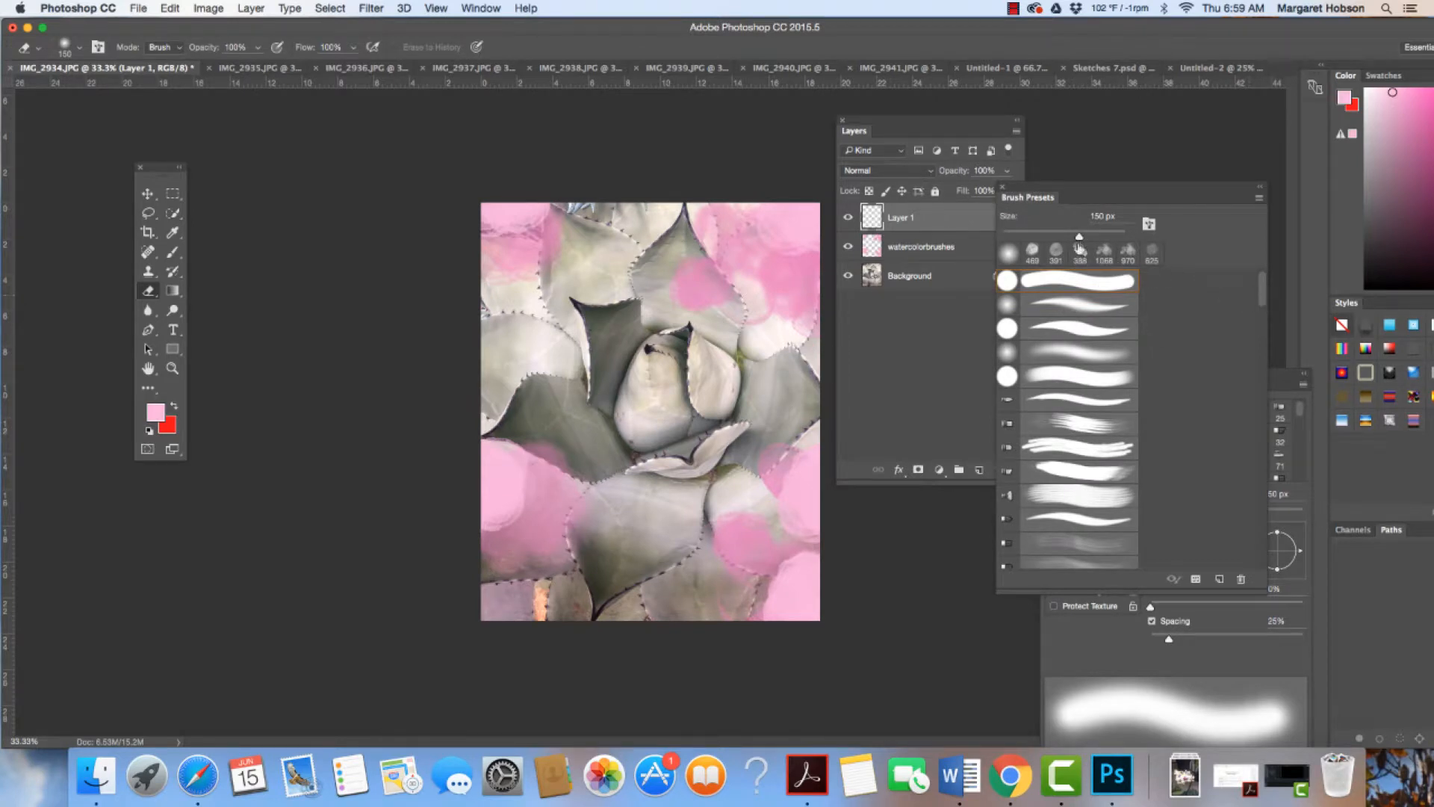
drag(1023, 191, 1053, 174)
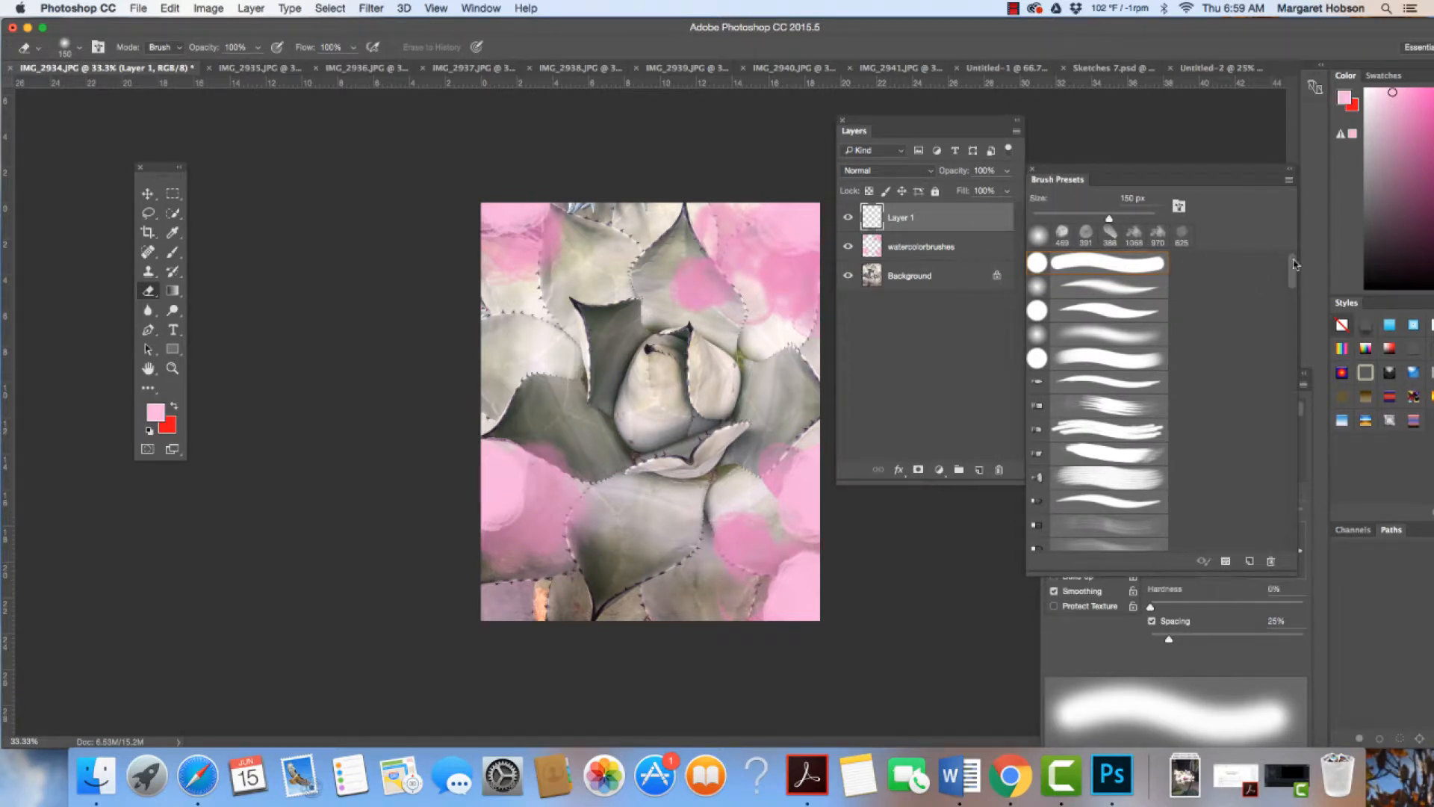
drag(1293, 273, 1311, 413)
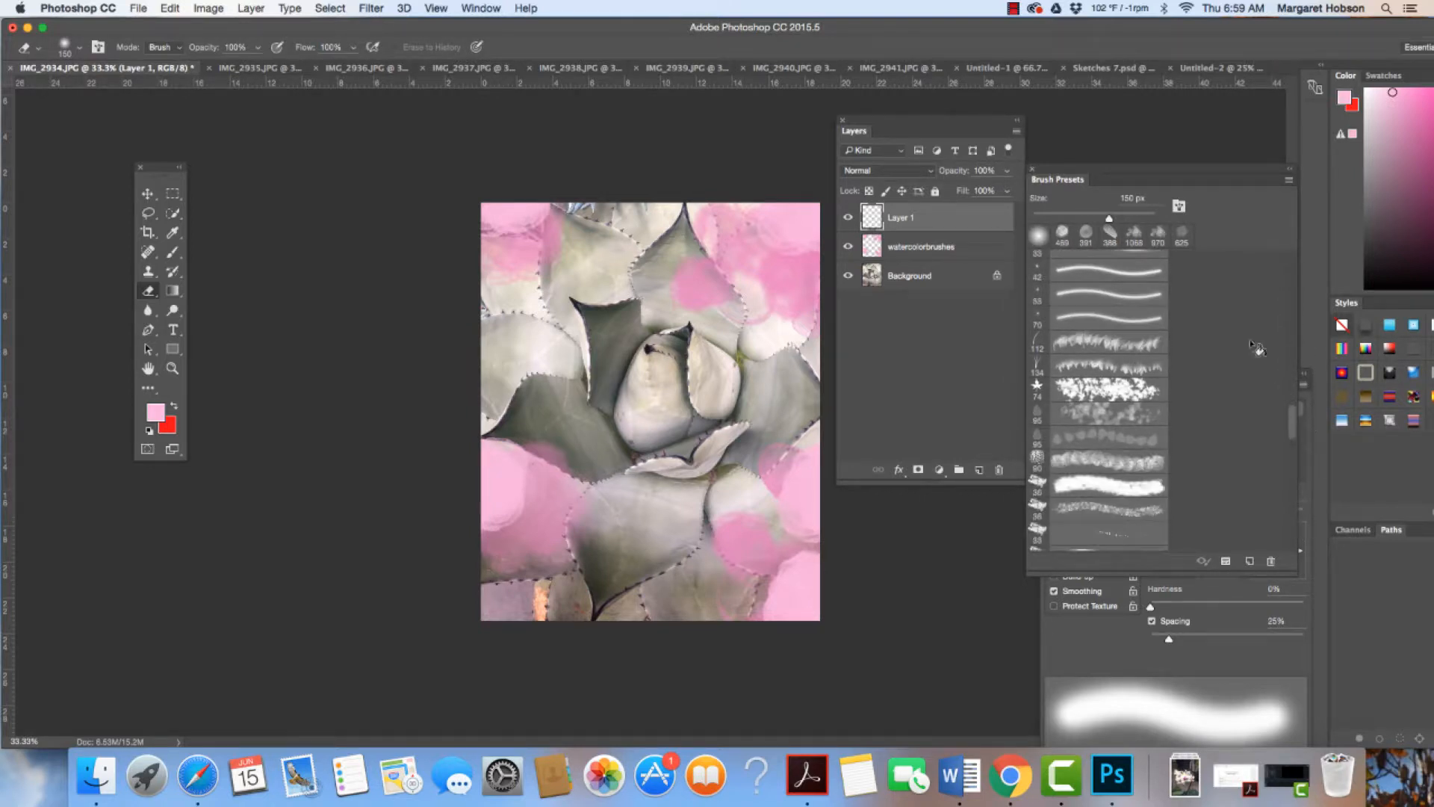
drag(1108, 177, 1278, 446)
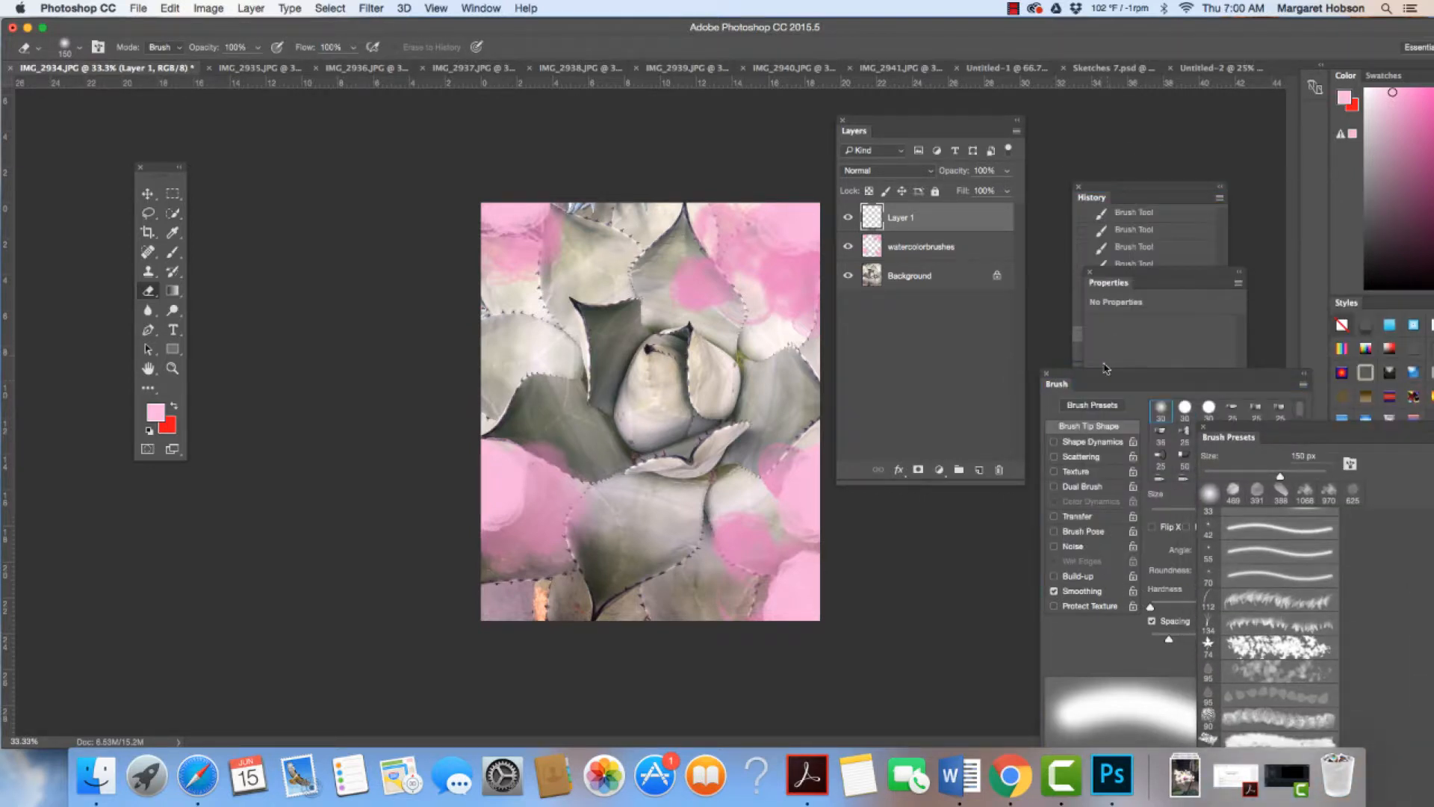
drag(1103, 381, 1076, 210)
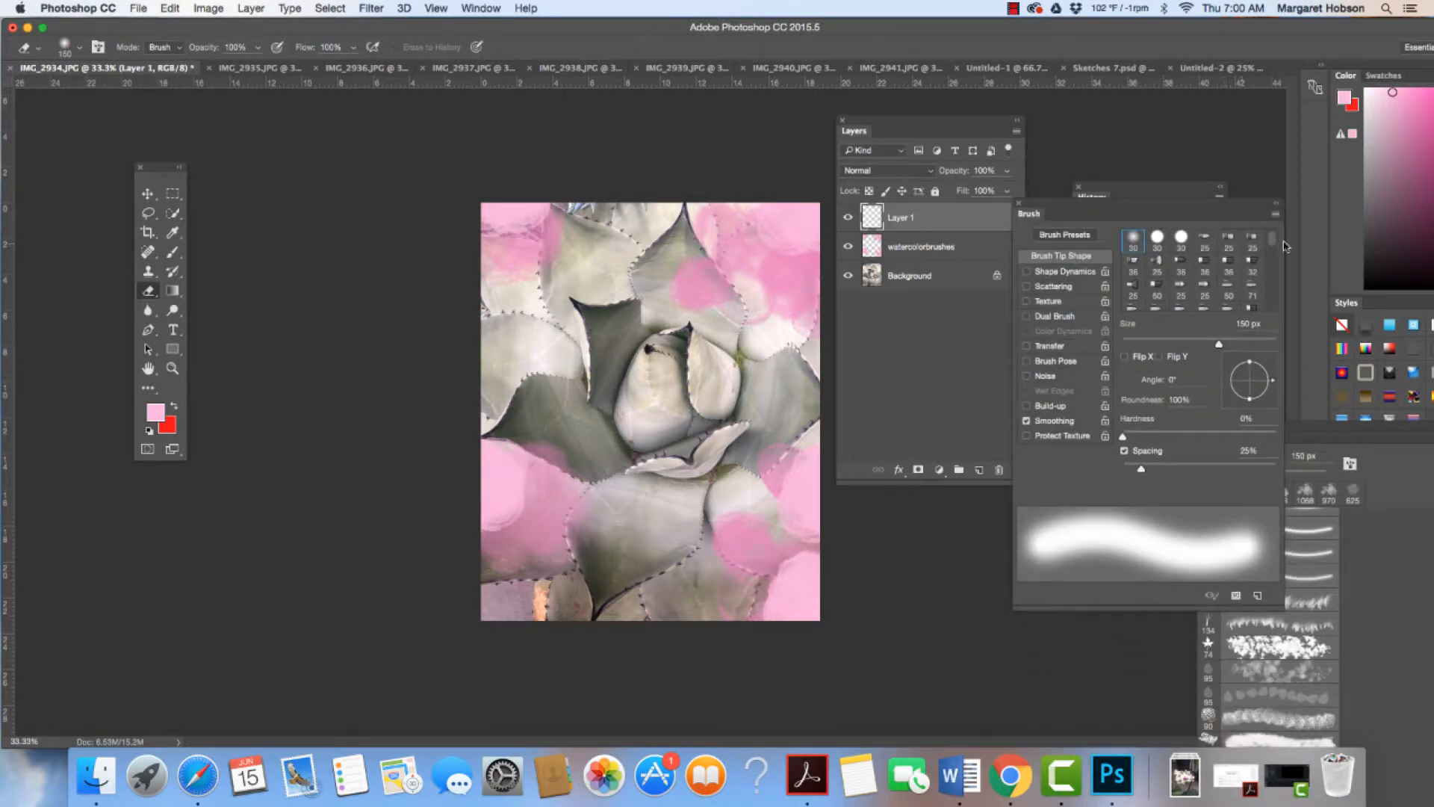
drag(1272, 239, 1277, 287)
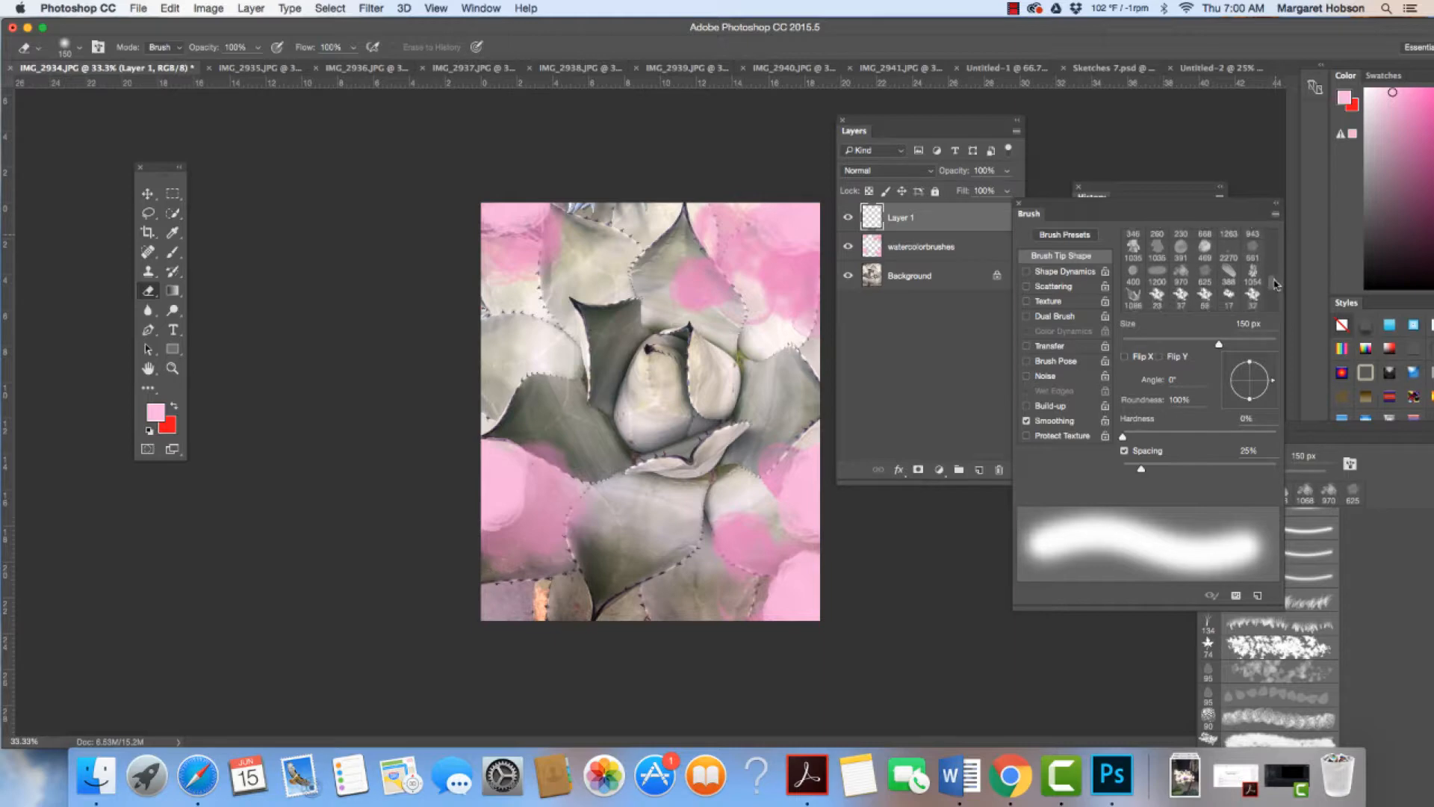
click(1253, 272)
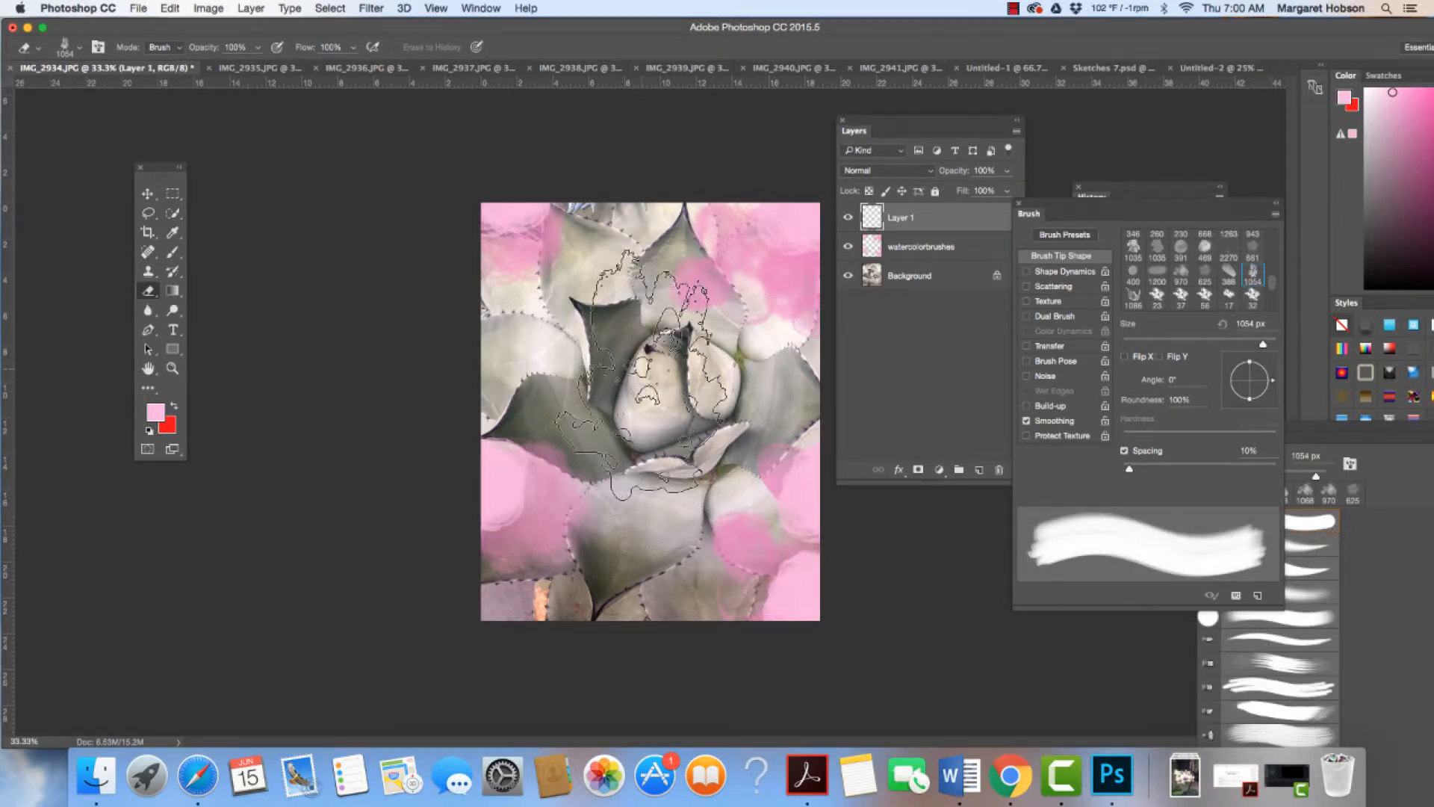
Set the foreground color to a pale green with hue 140
click(156, 412)
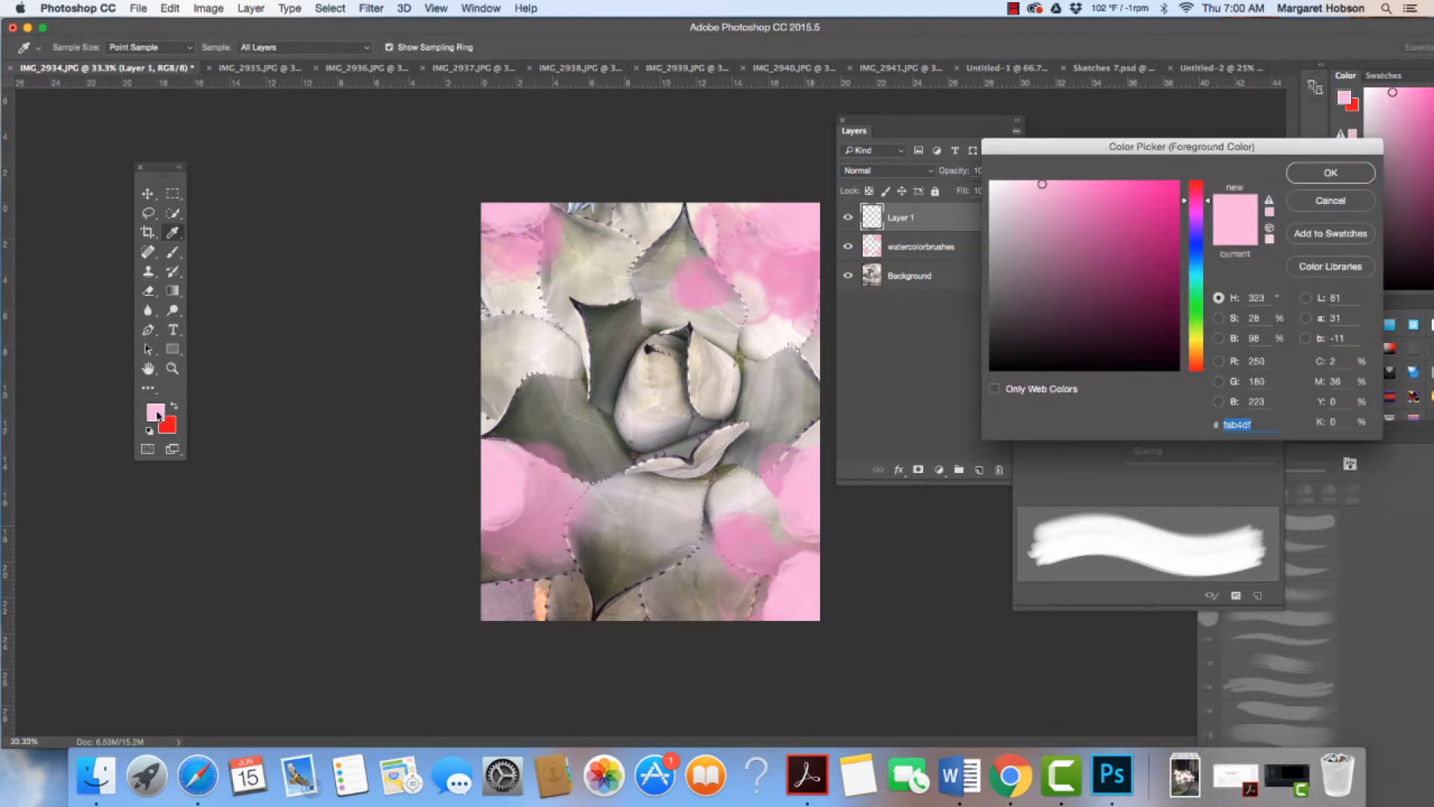
click(1198, 298)
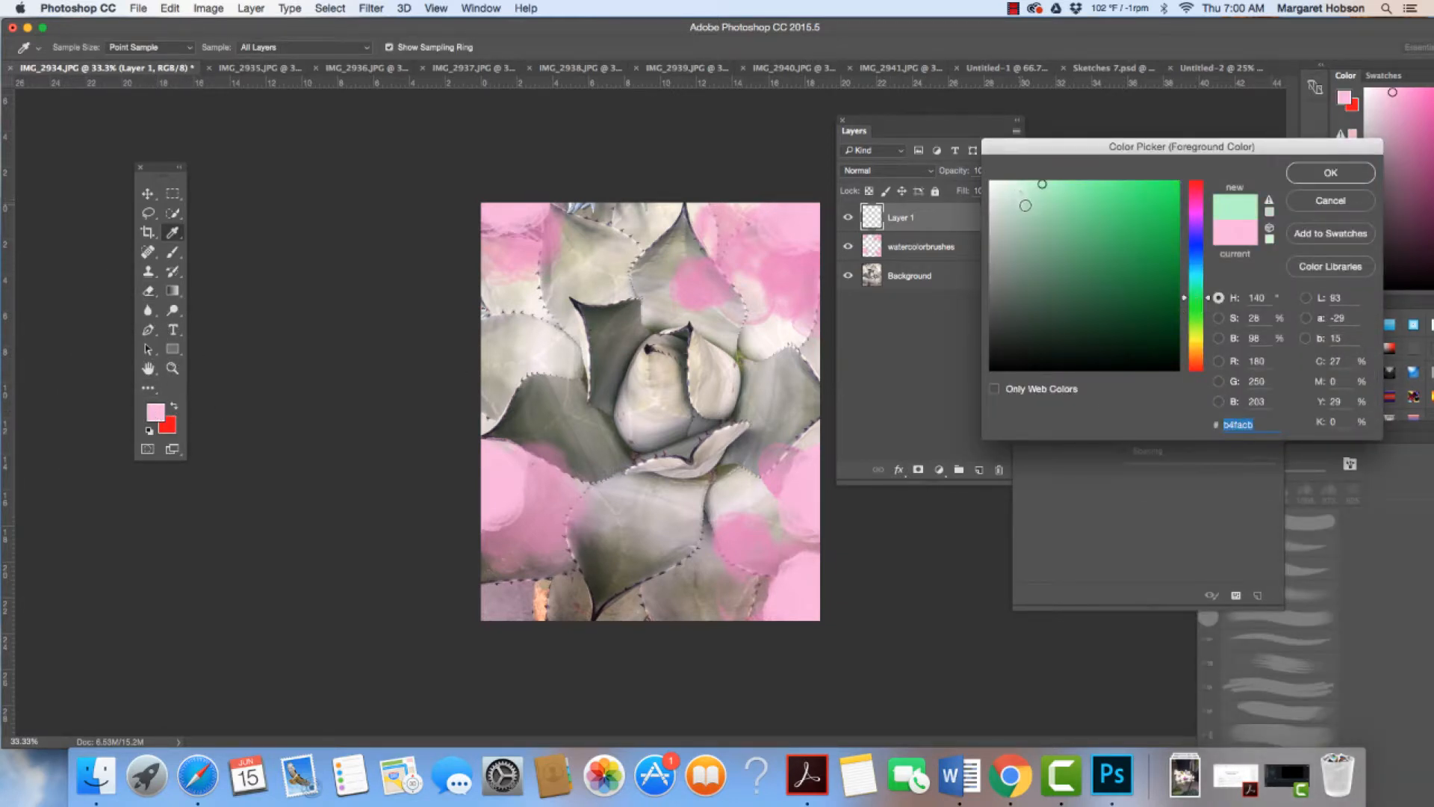
click(1024, 205)
click(1315, 173)
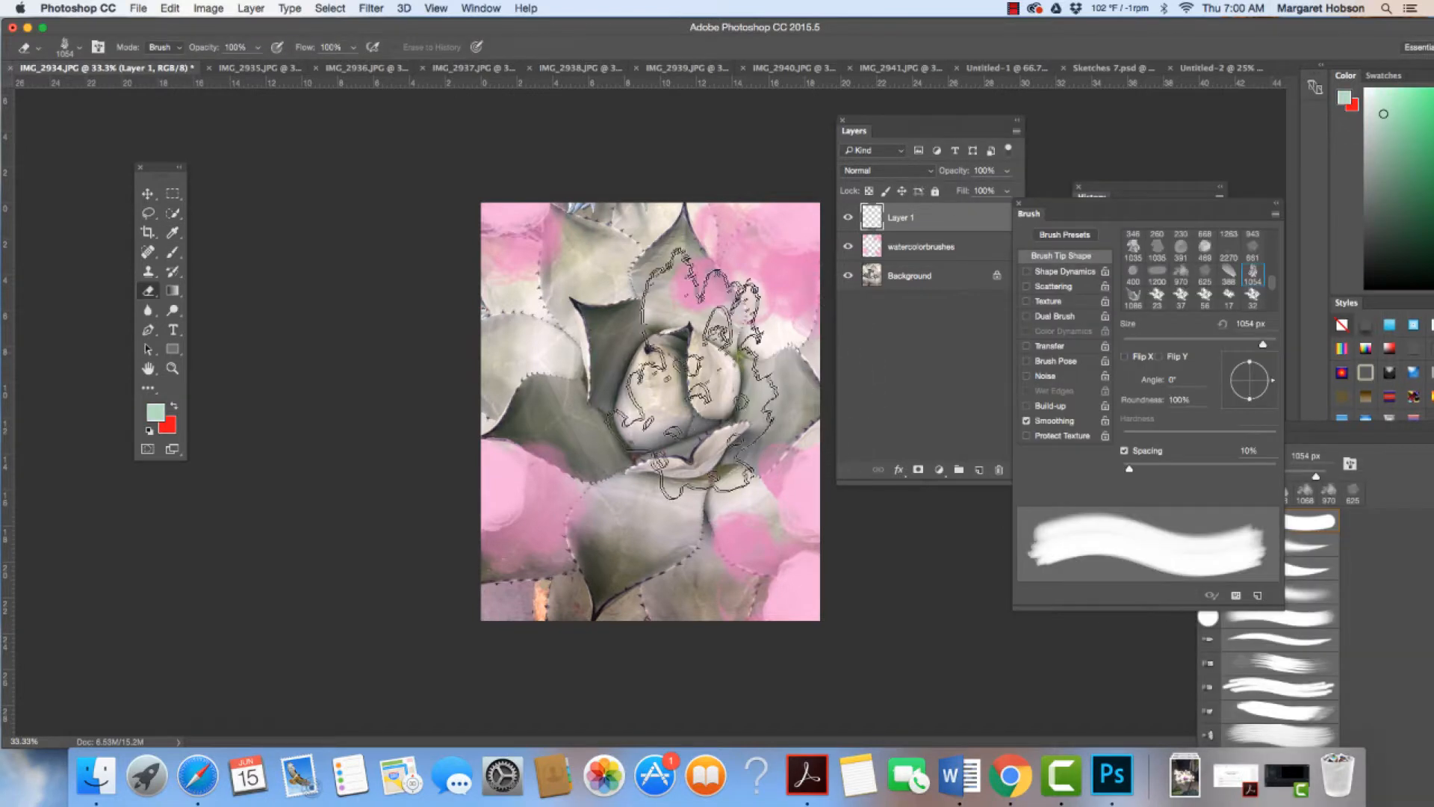
click(657, 398)
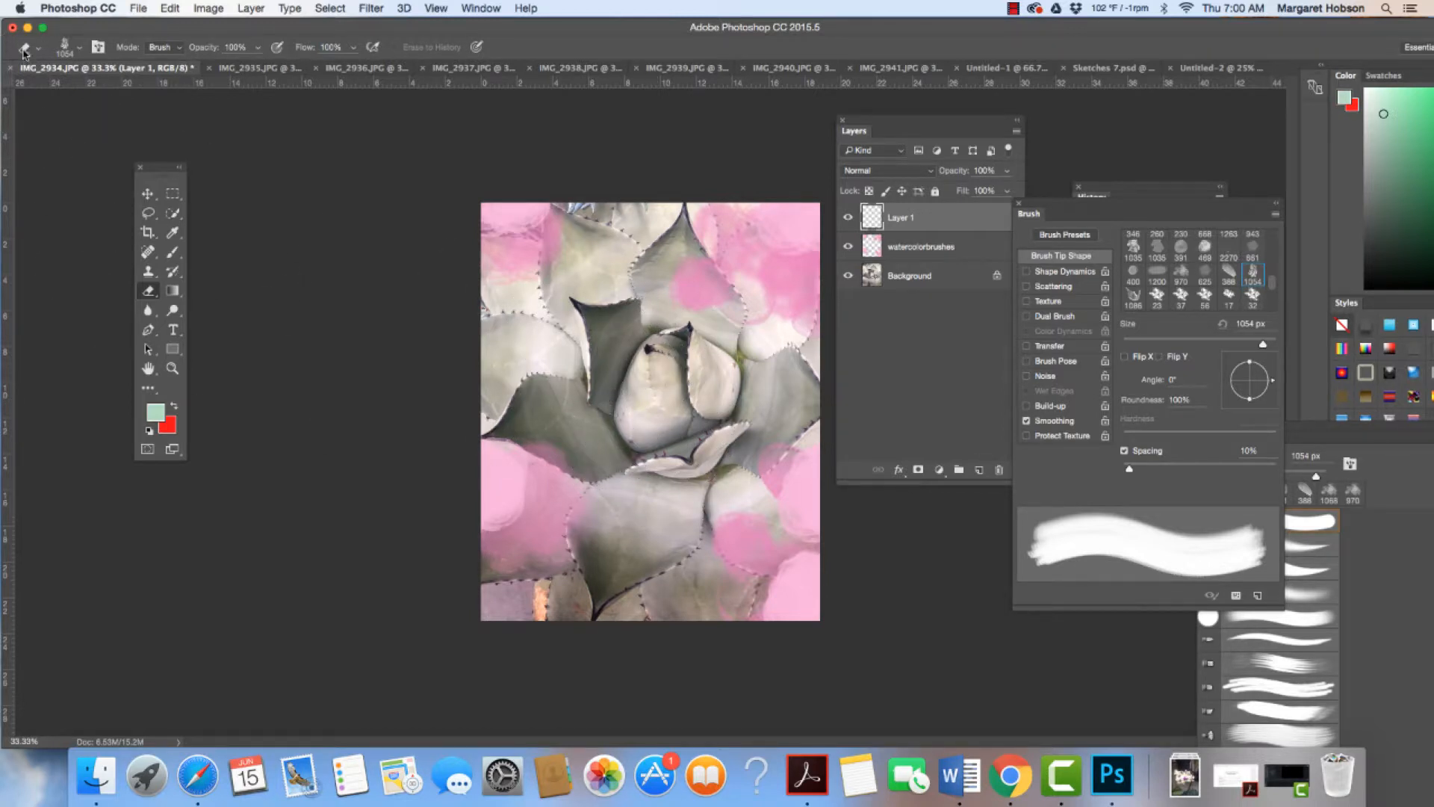
Stamp pale green over the central bud using the Brush tool with the 1054 px tip, and undo the last stamp
click(173, 252)
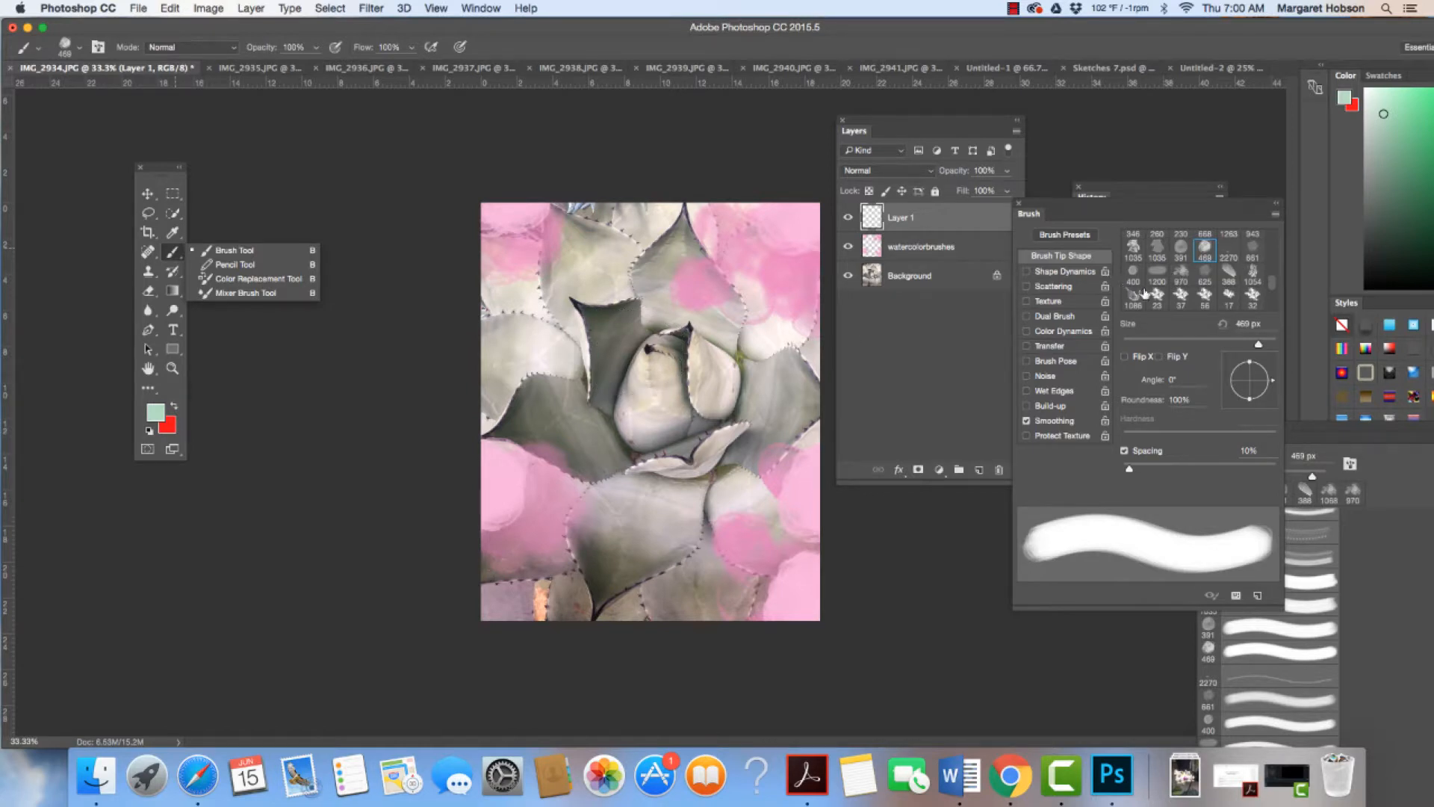
click(1252, 275)
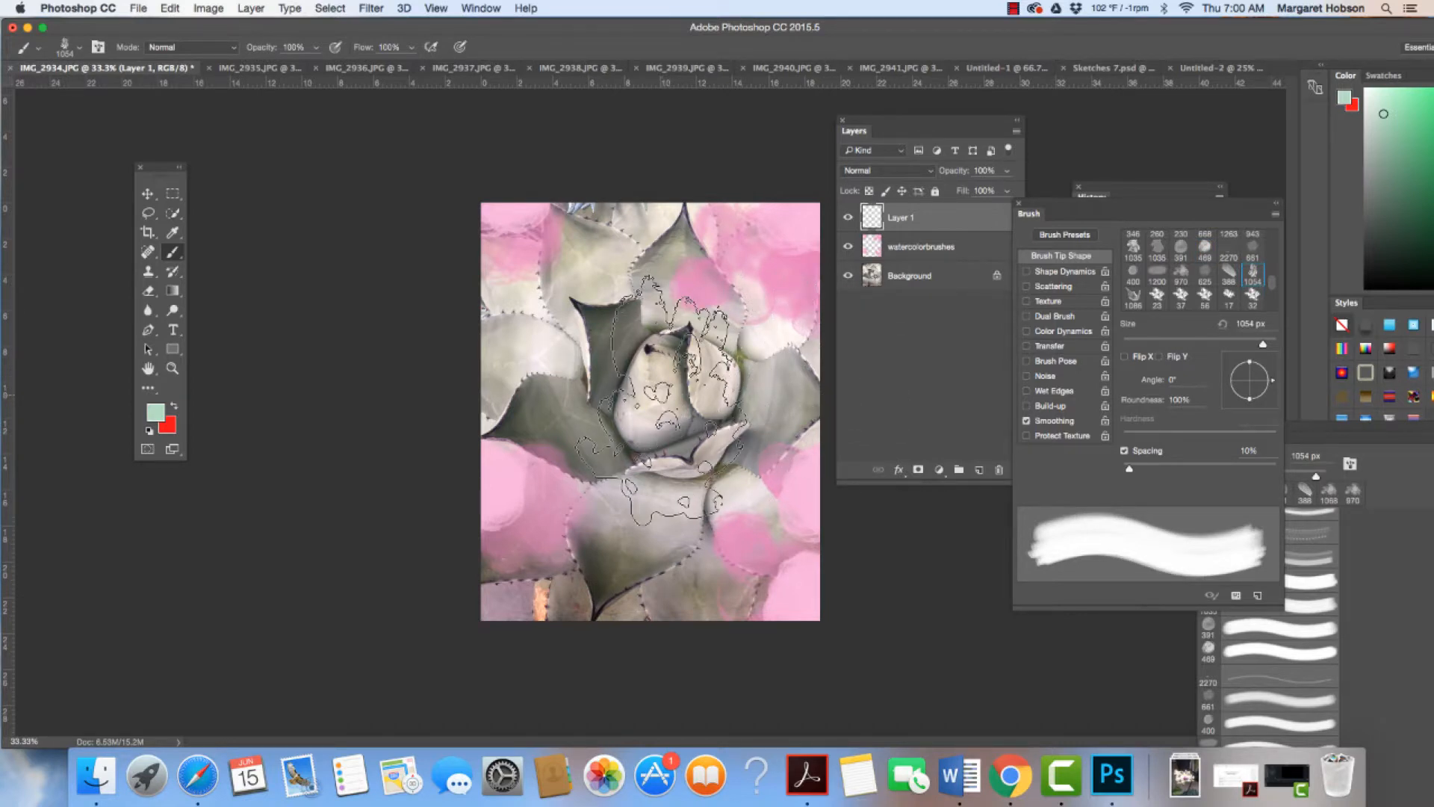
click(661, 399)
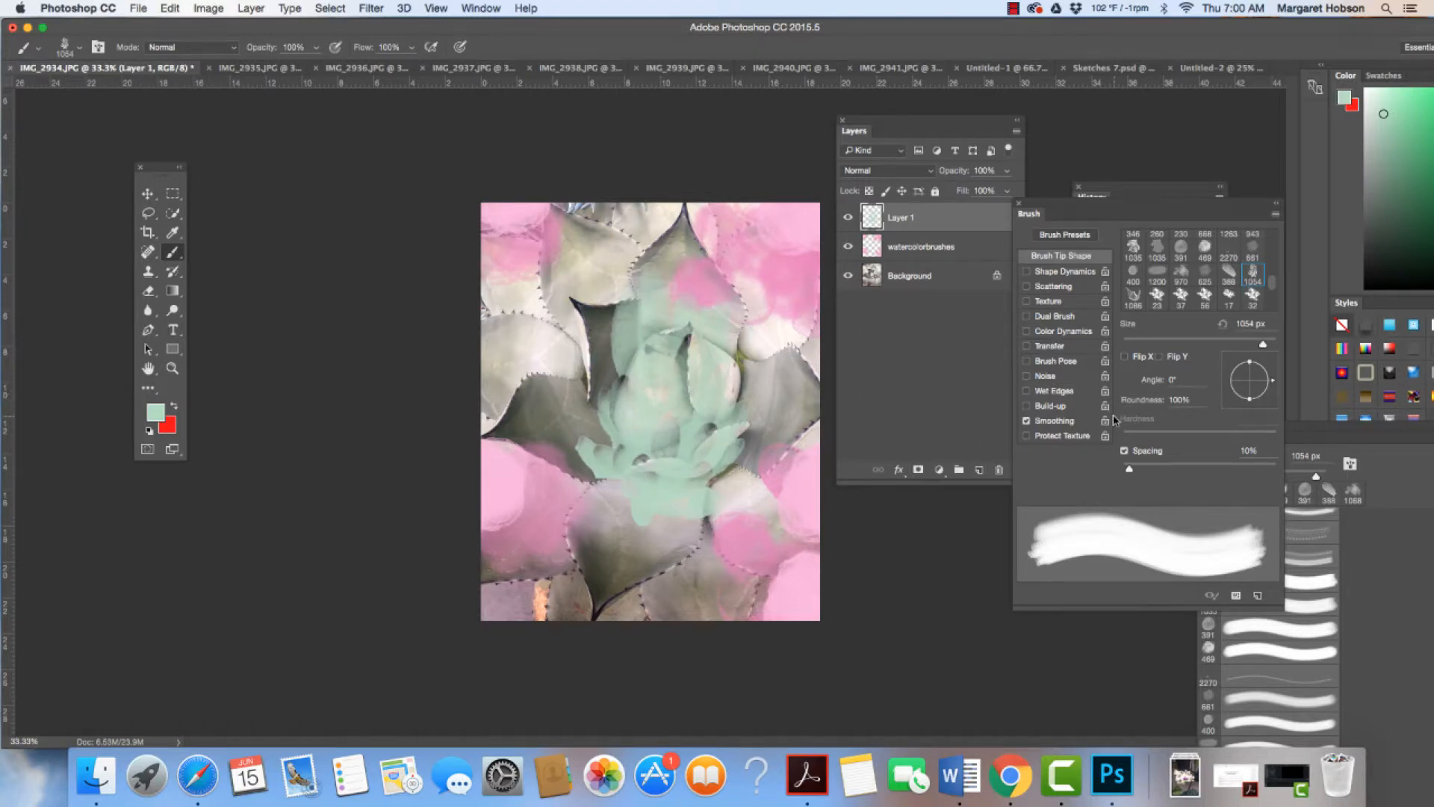
key(super+z)
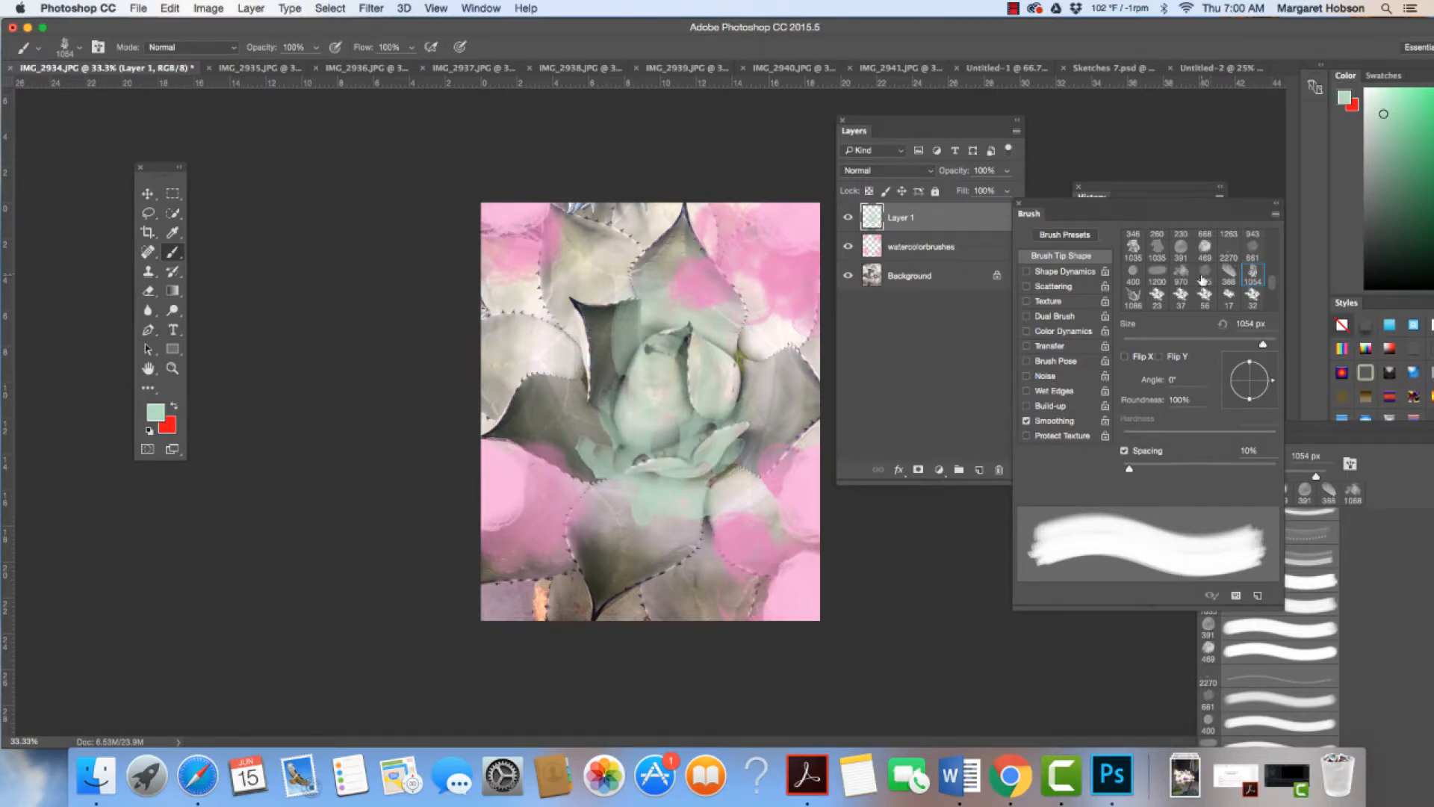
Stamp pale green over the left leaves with the 1086 px tip, and over the remaining leaves around the bud with the 1054 px tip
click(1133, 296)
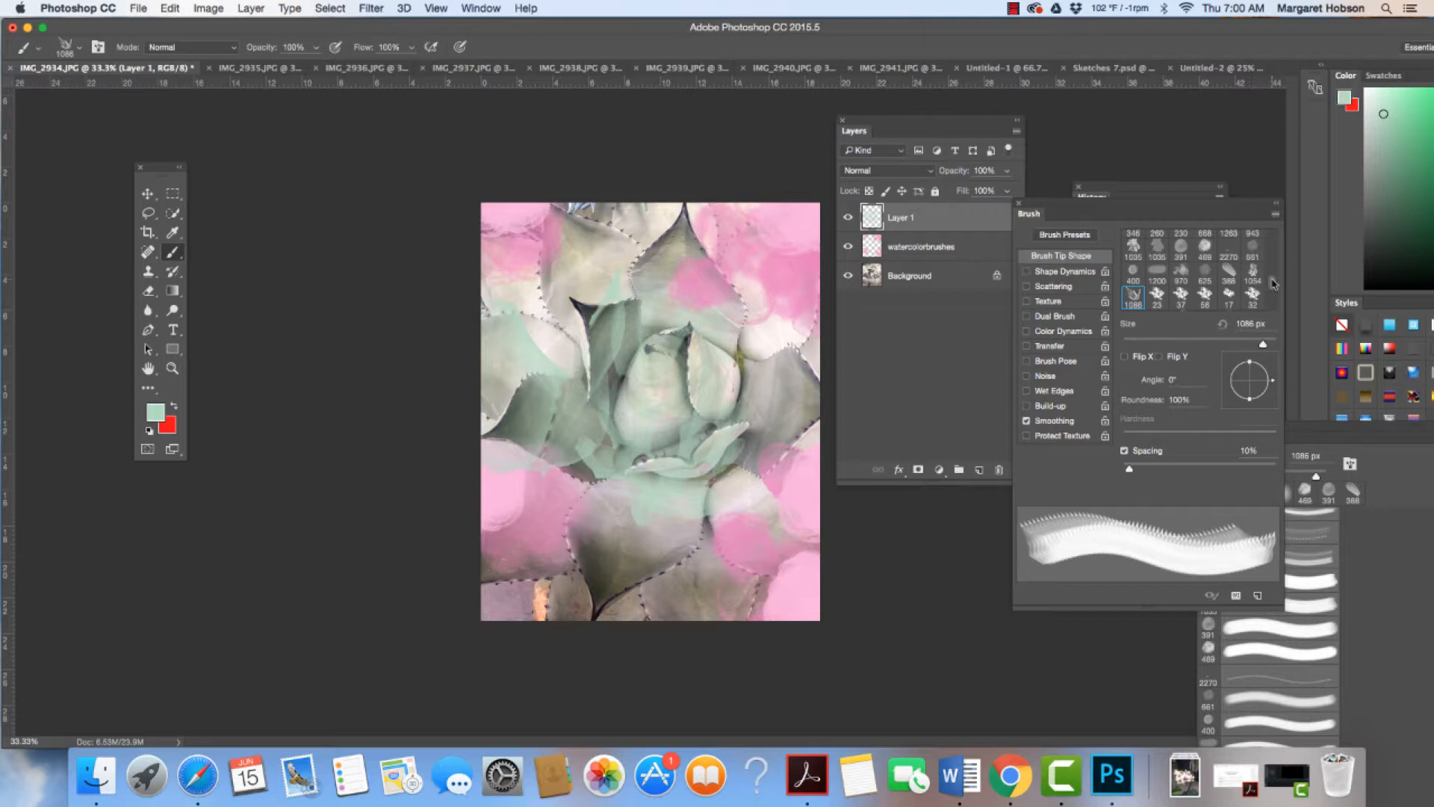
drag(1272, 279, 1273, 275)
click(1253, 297)
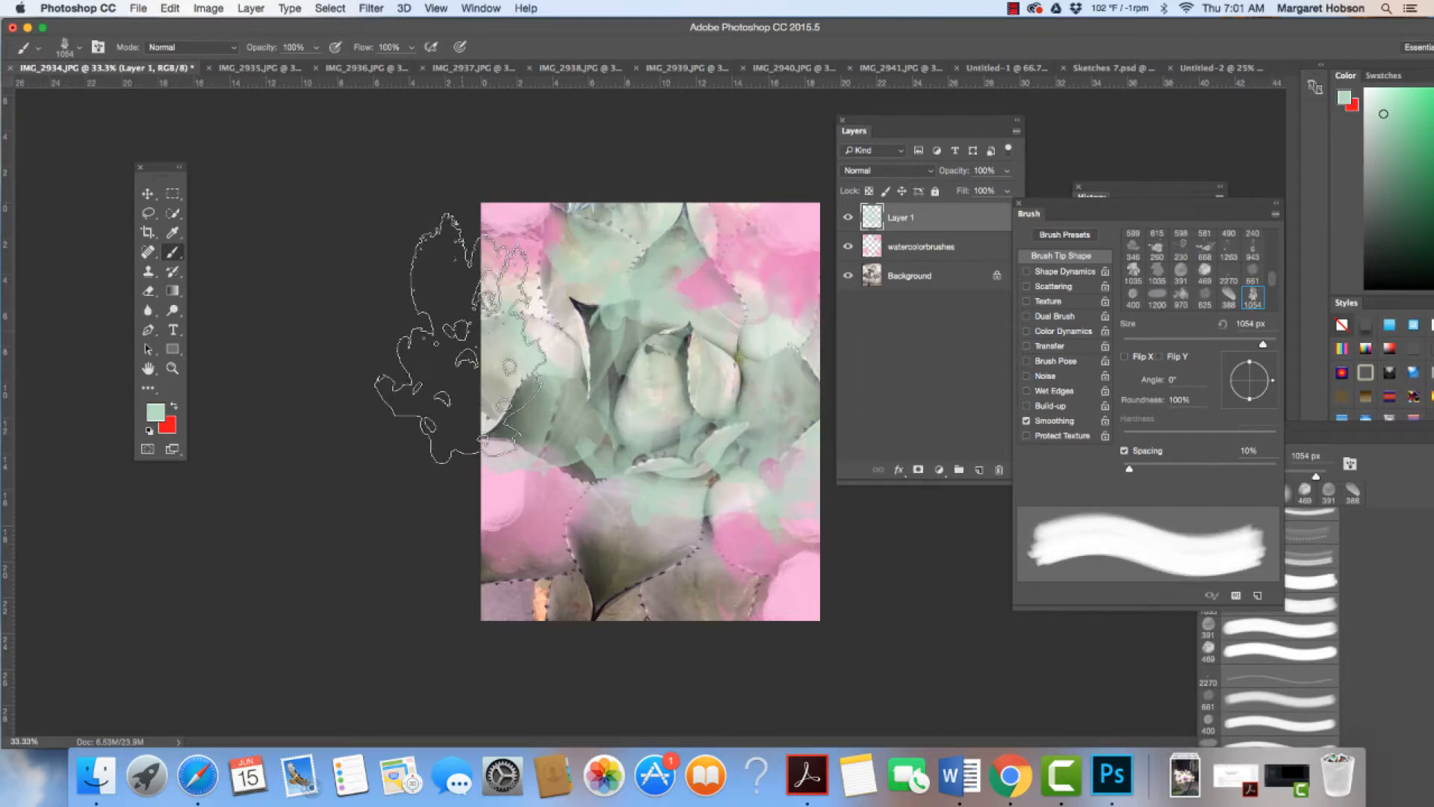
click(455, 343)
click(636, 605)
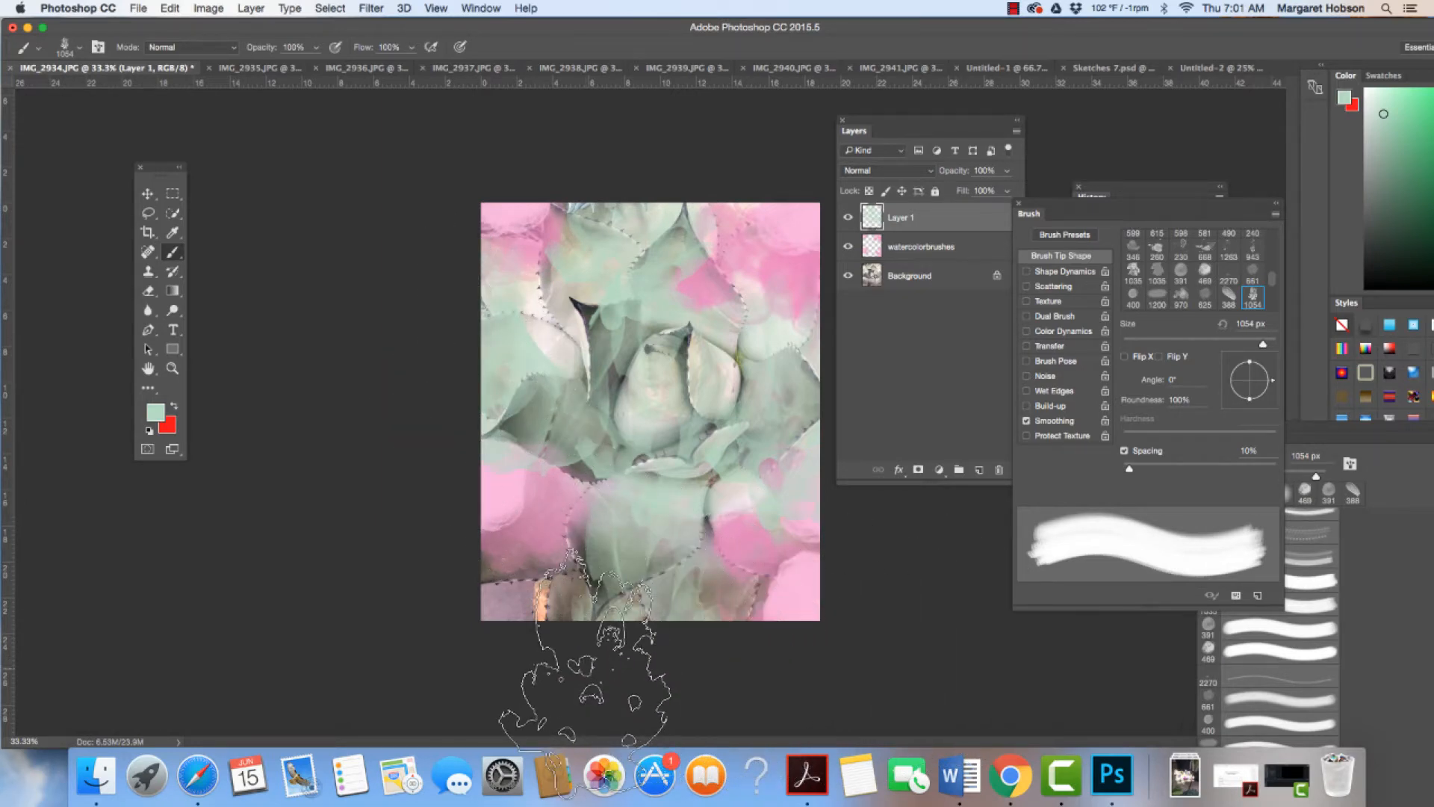
Stamp pale green repeatedly along the image's bottom edge, at its center and right side, with the 1054 px tip
click(586, 672)
click(586, 672)
click(586, 673)
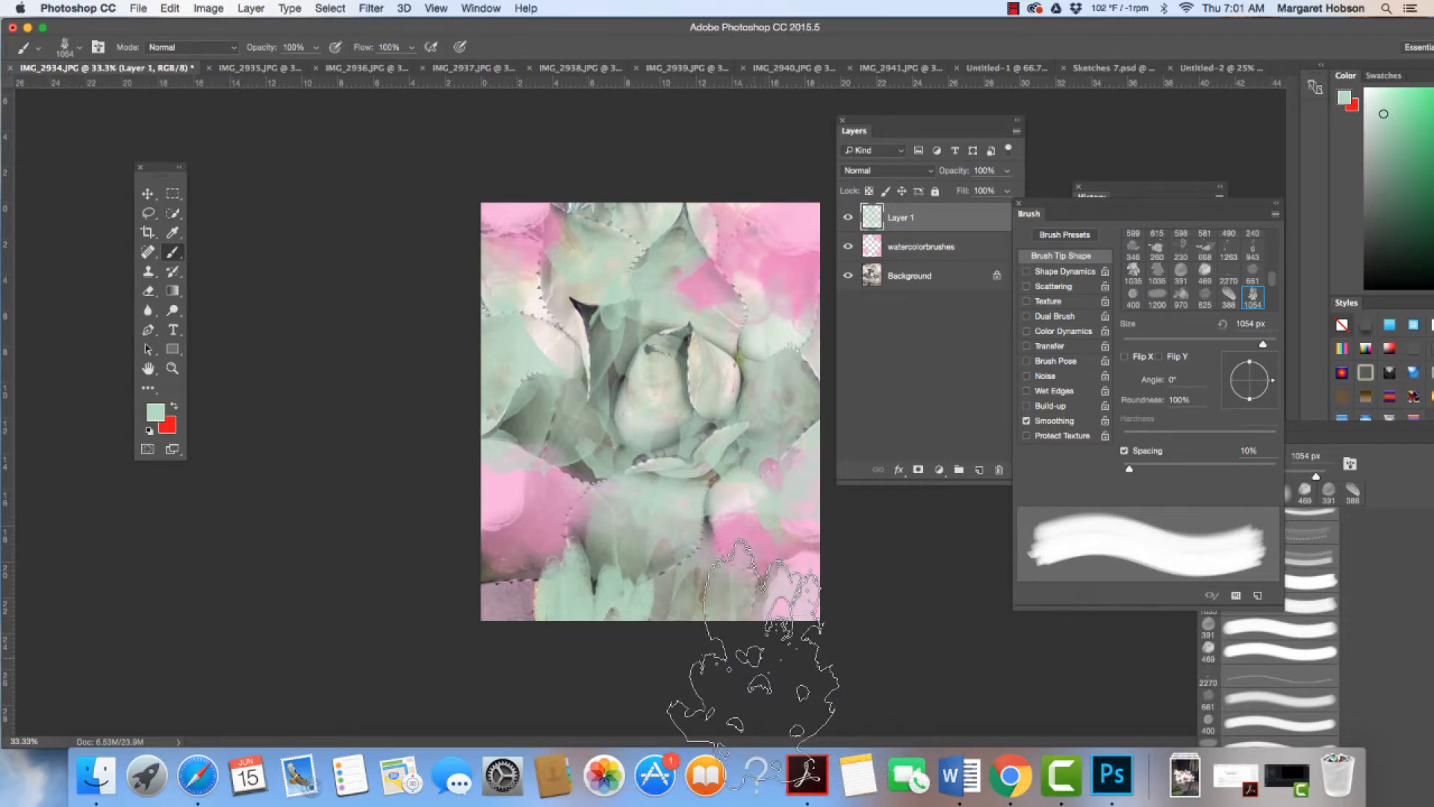
click(752, 642)
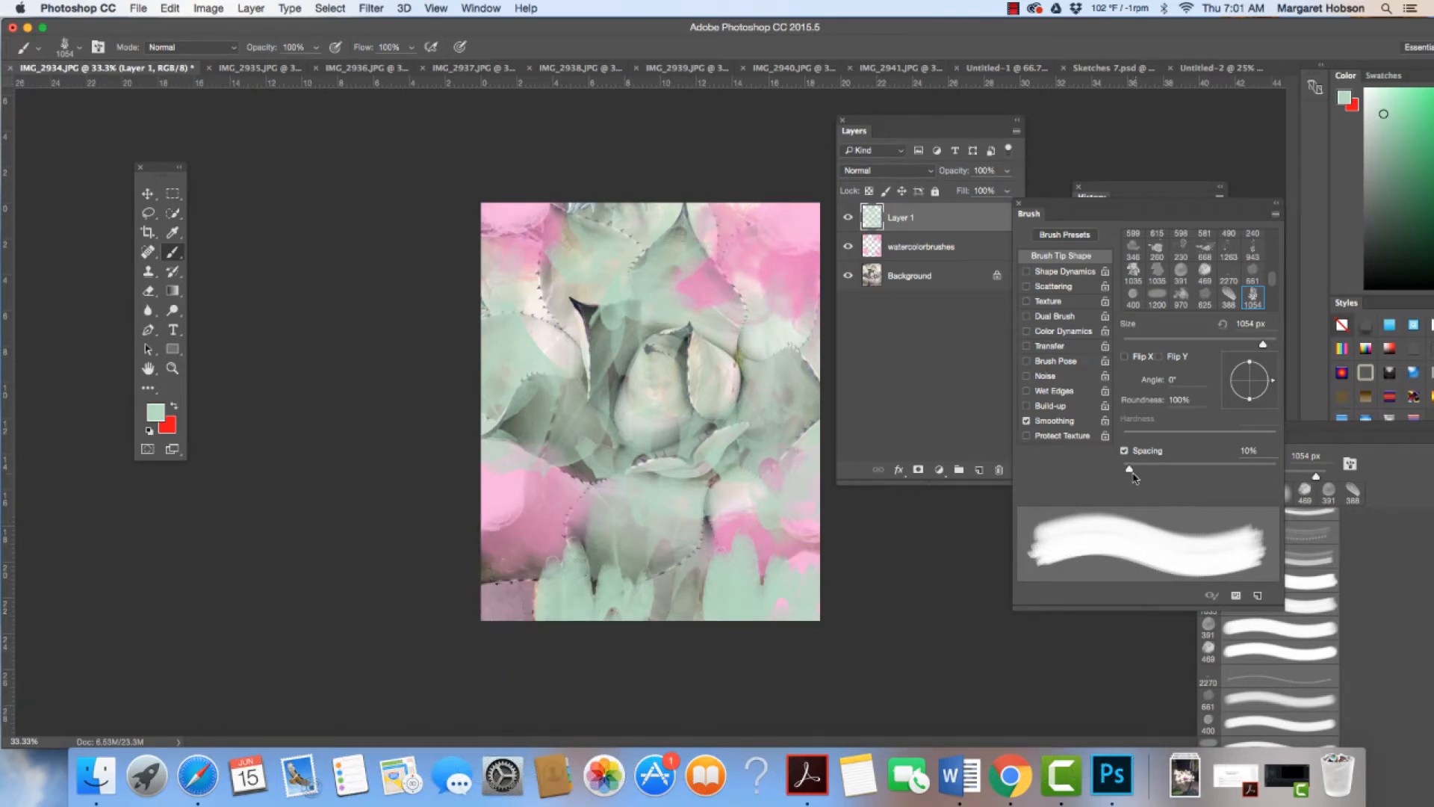
Set the brush tip's spacing to 129% and rotate its angle to 8°
drag(1130, 471, 1211, 470)
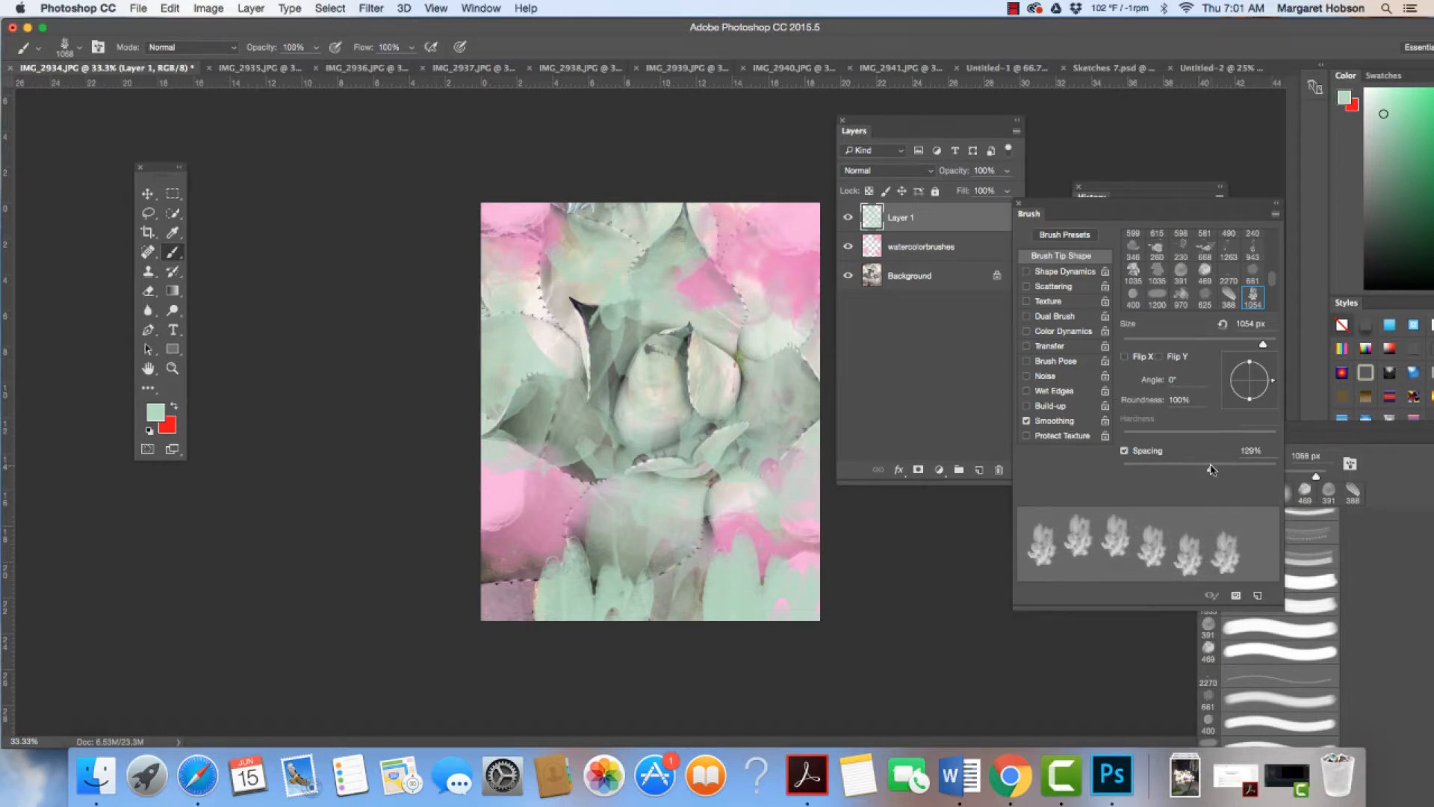
mouse_move(1275, 383)
mouse_down()
mouse_move(1257, 356)
mouse_move(1226, 358)
mouse_move(1223, 393)
mouse_up()
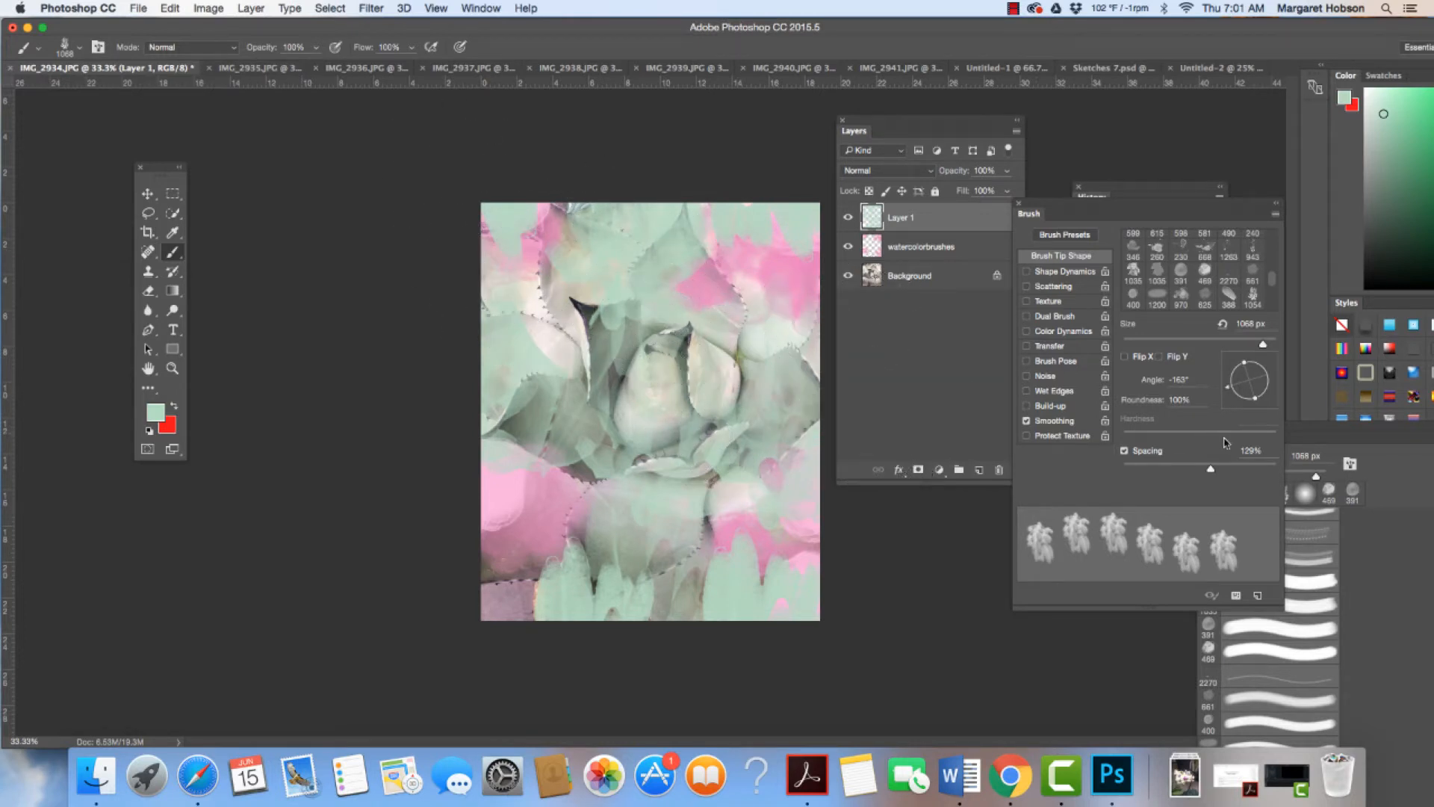
mouse_move(1236, 390)
mouse_down()
mouse_move(1233, 366)
mouse_move(1264, 345)
mouse_move(1287, 375)
mouse_up()
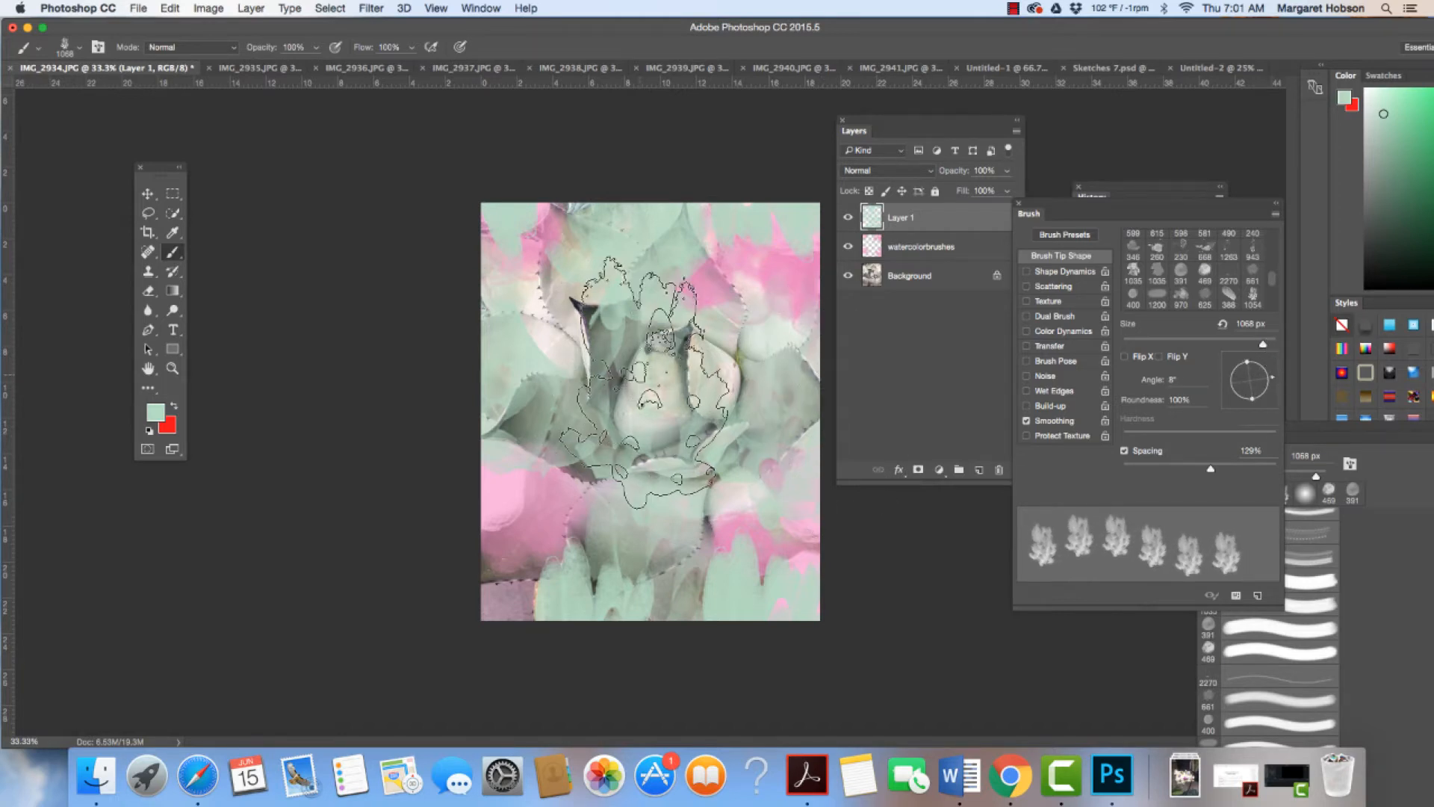
Erase the pale green paint on Layer 1 over the central bud and its adjacent leaves using the Eraser with the 1054 px tip
click(149, 292)
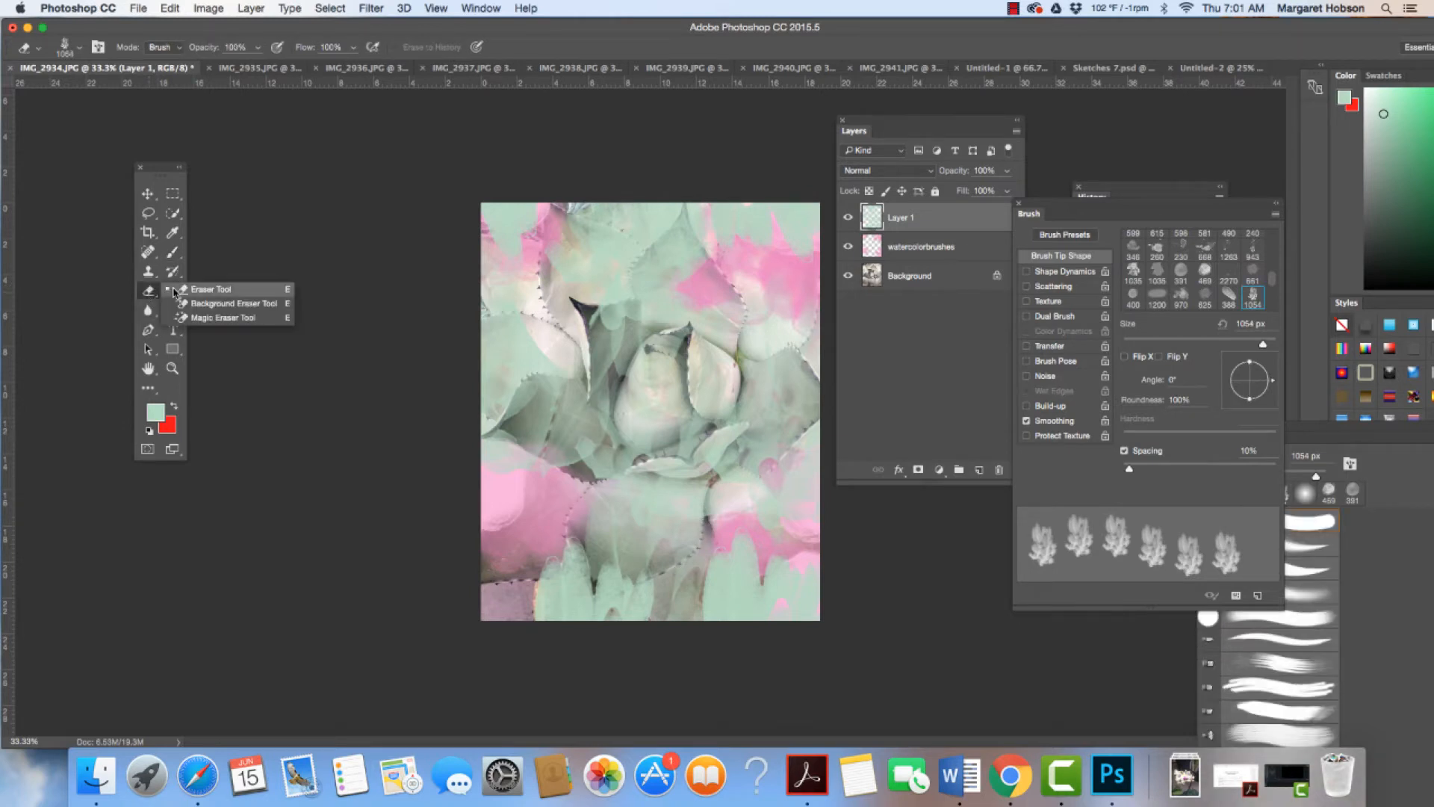
click(209, 289)
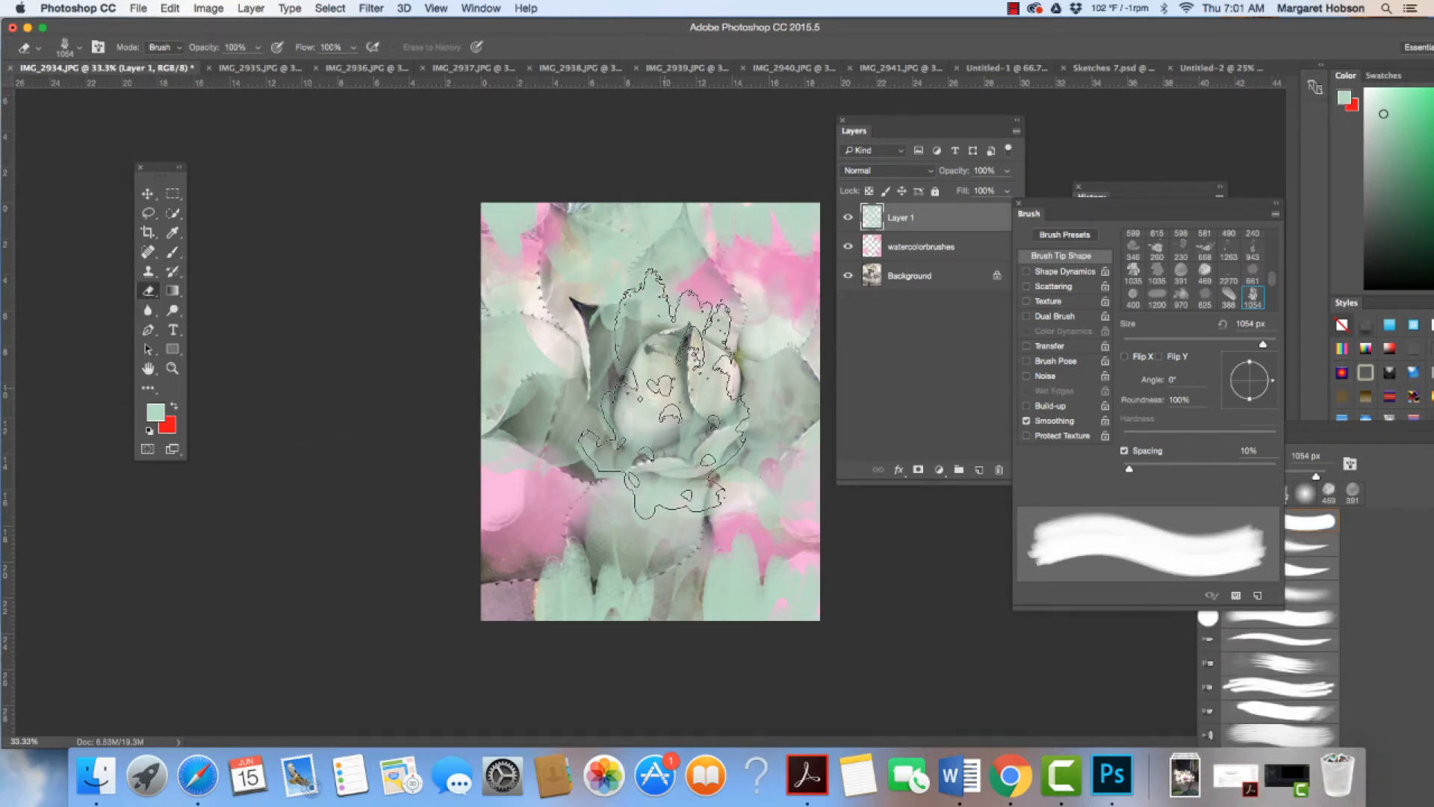
drag(662, 392, 667, 394)
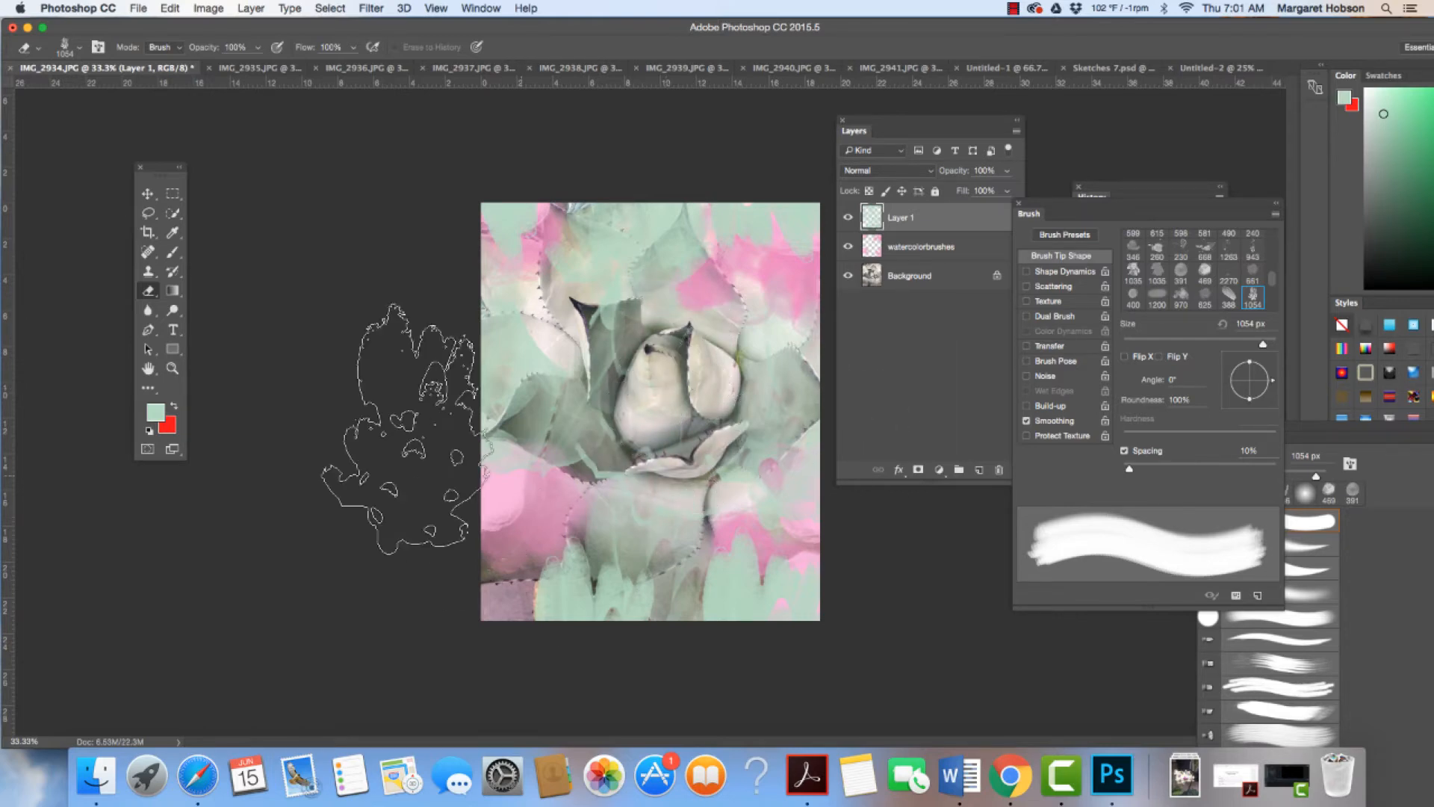
click(633, 294)
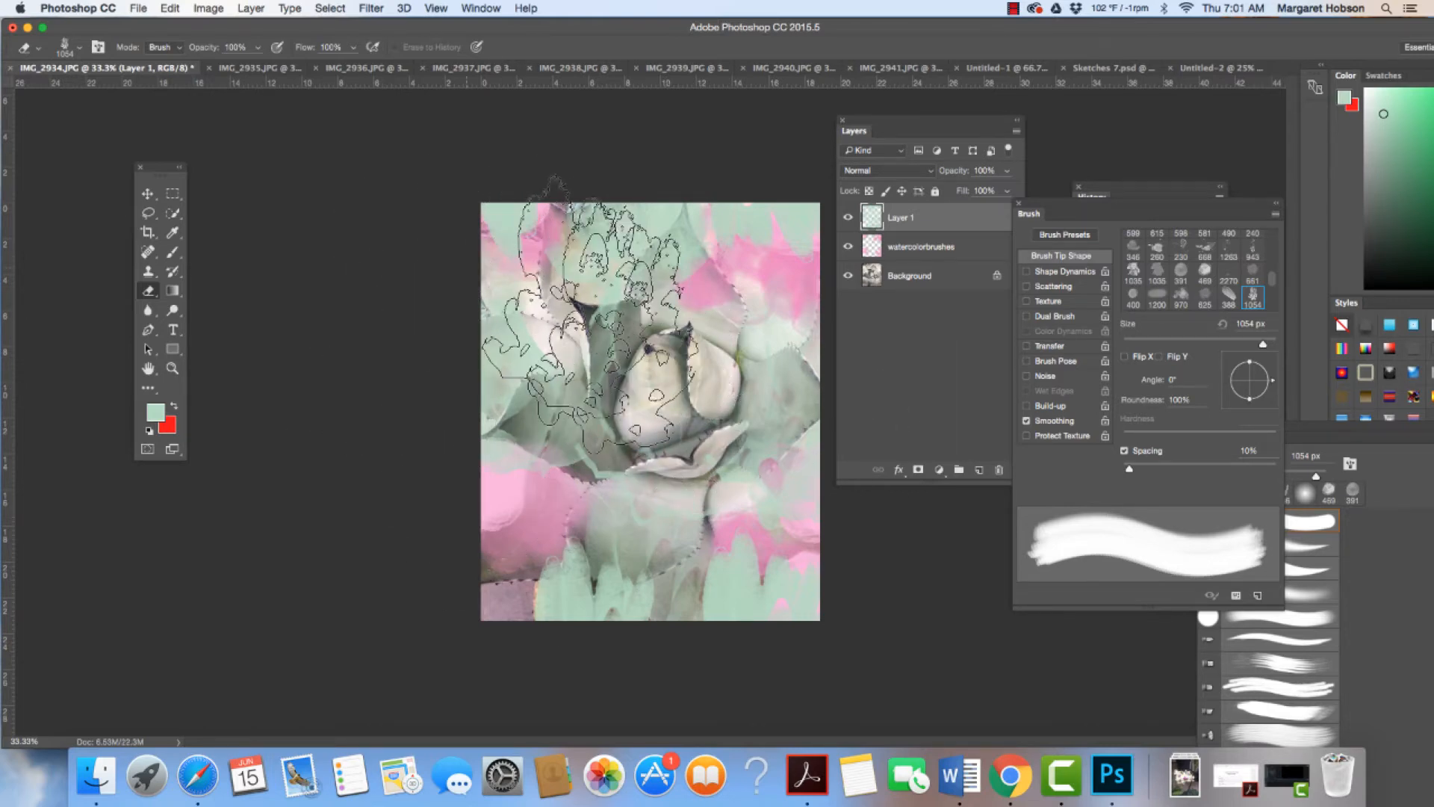
click(726, 426)
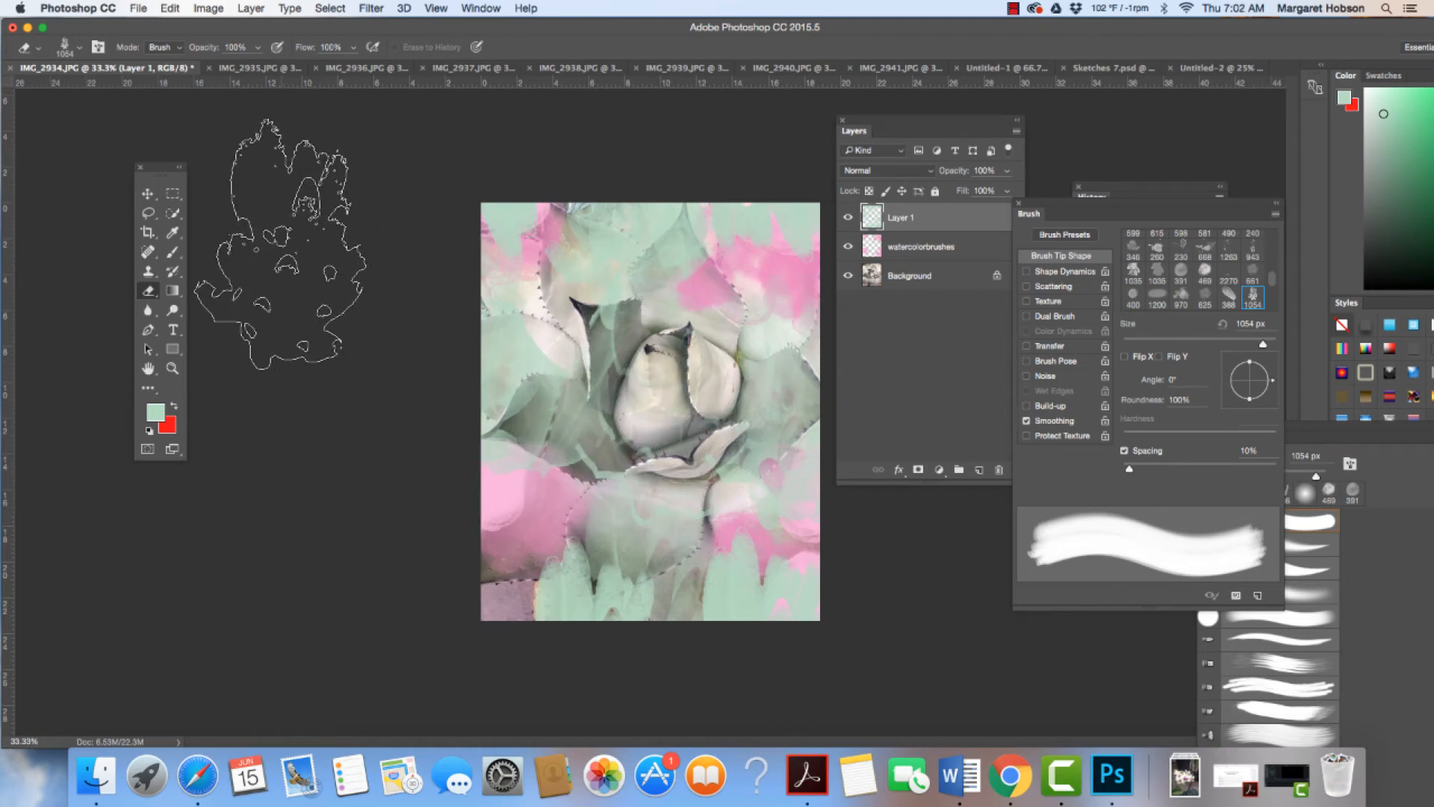
Hide Layer 1 and the watercolorbrushes layer to compare with the original photo, and show both layers again
click(847, 217)
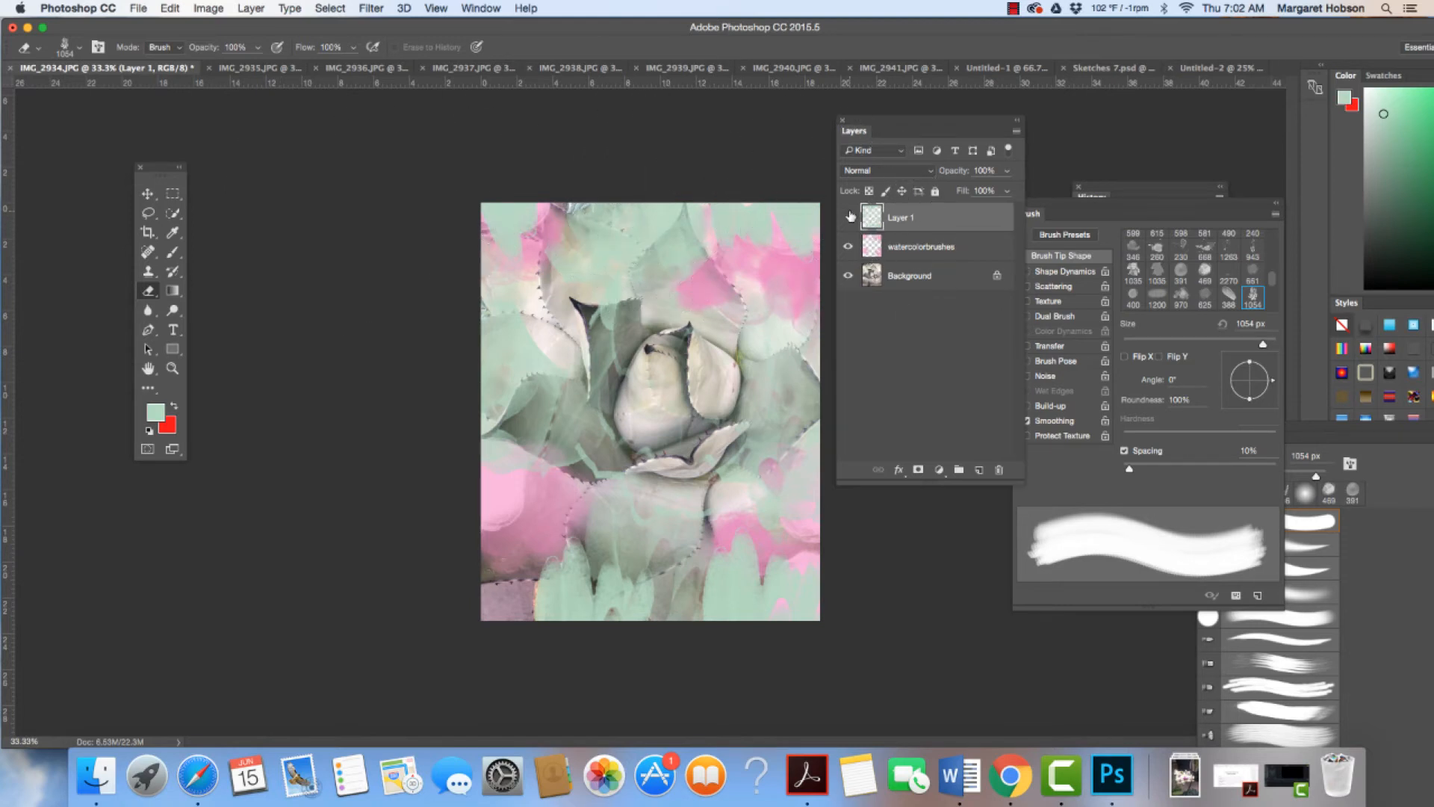
click(848, 247)
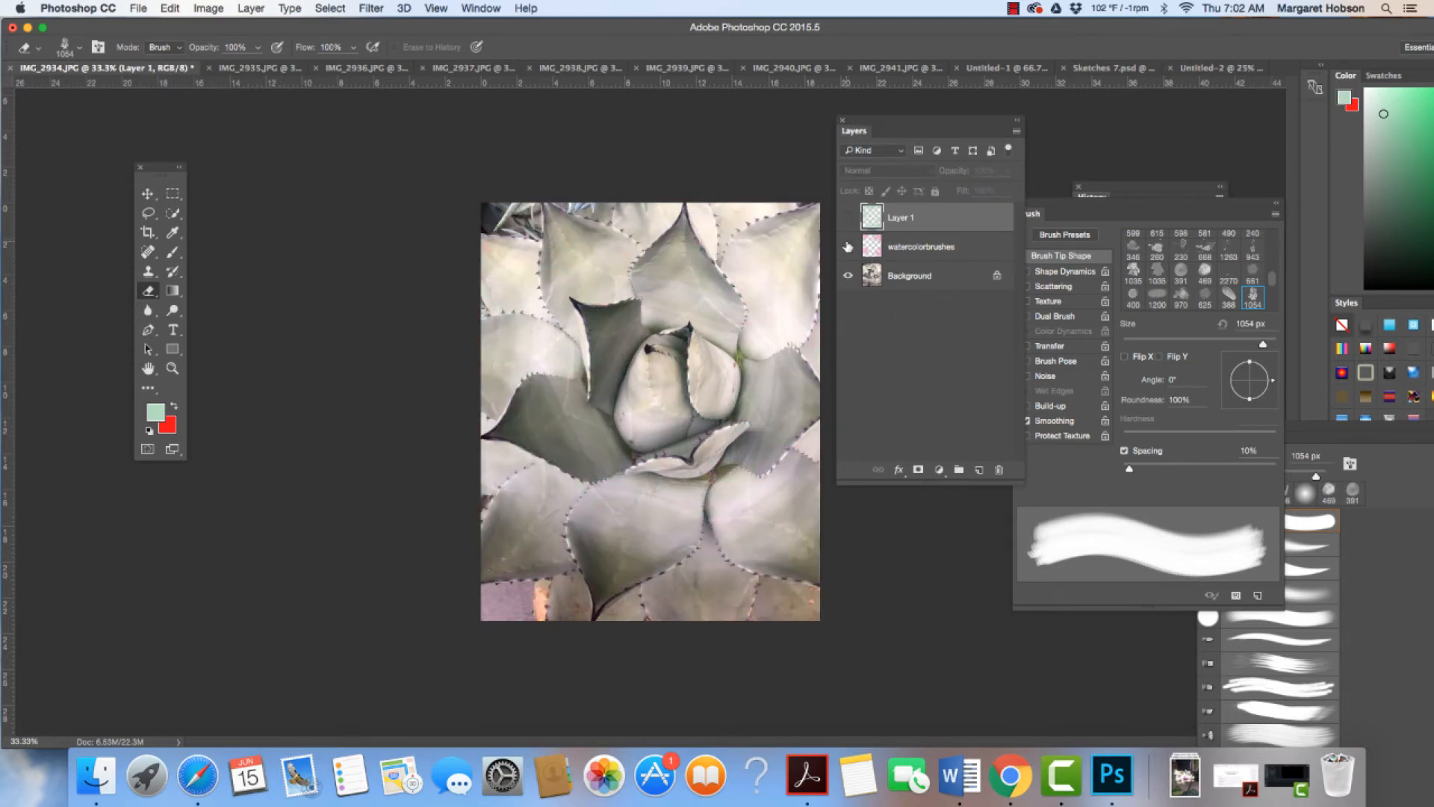
click(847, 247)
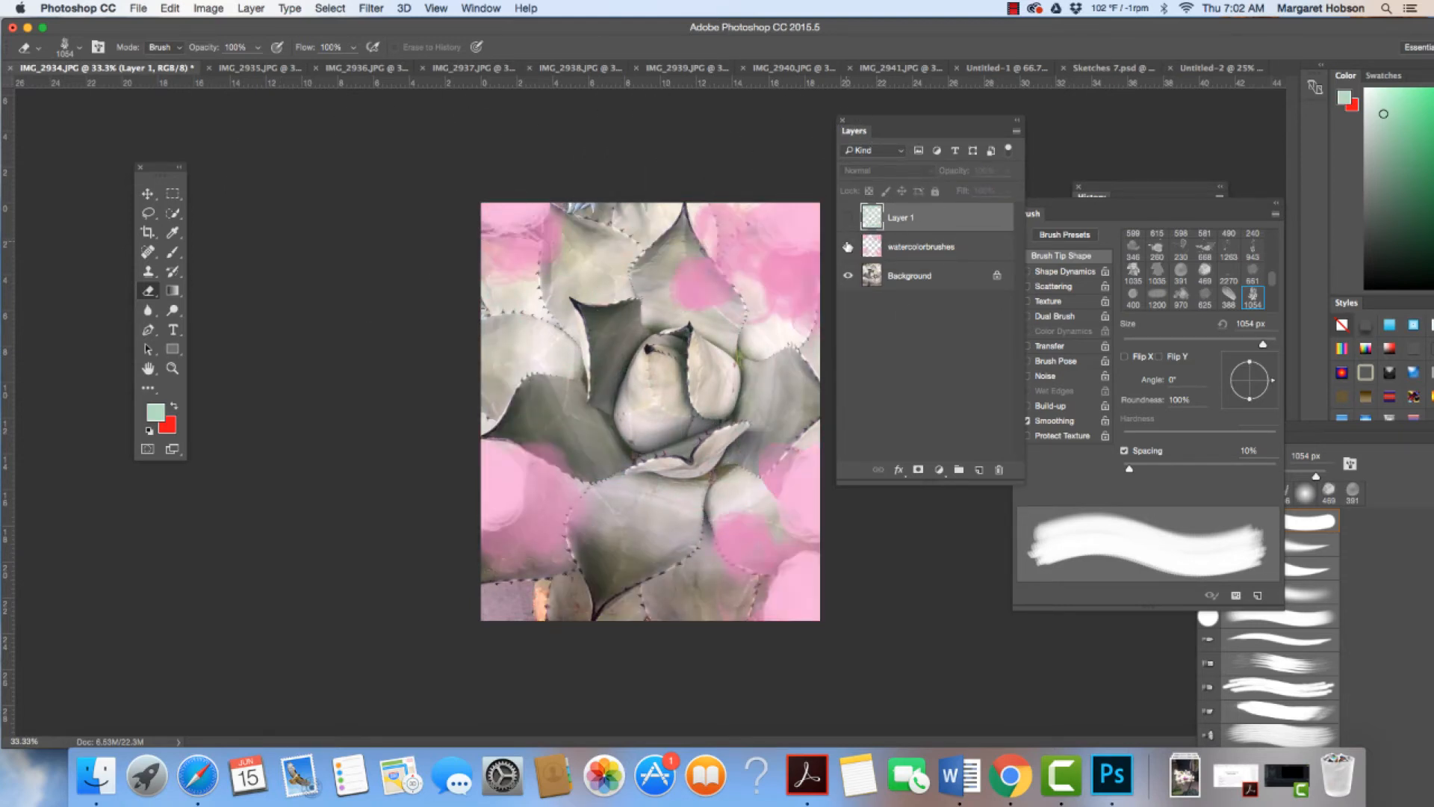
click(848, 217)
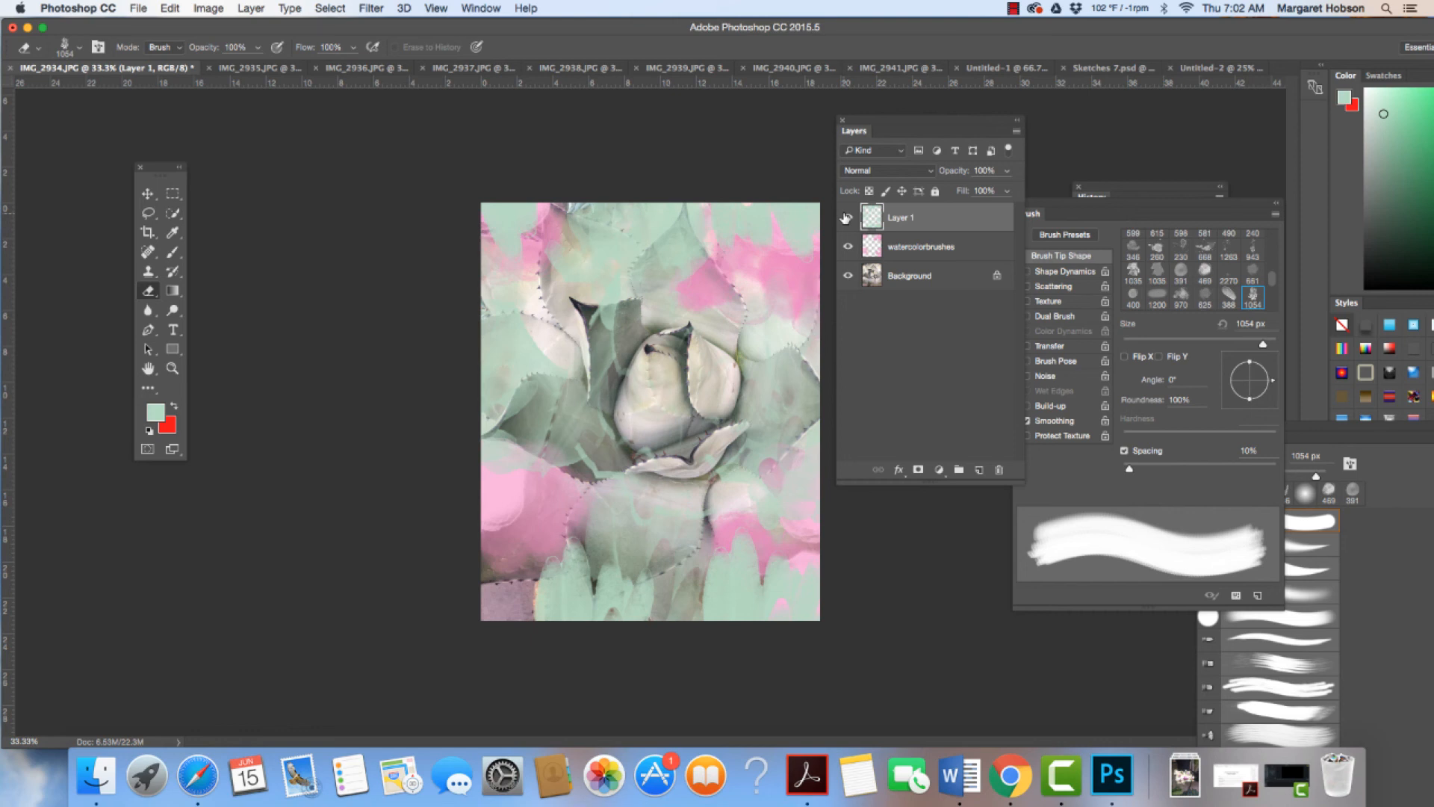
click(1013, 8)
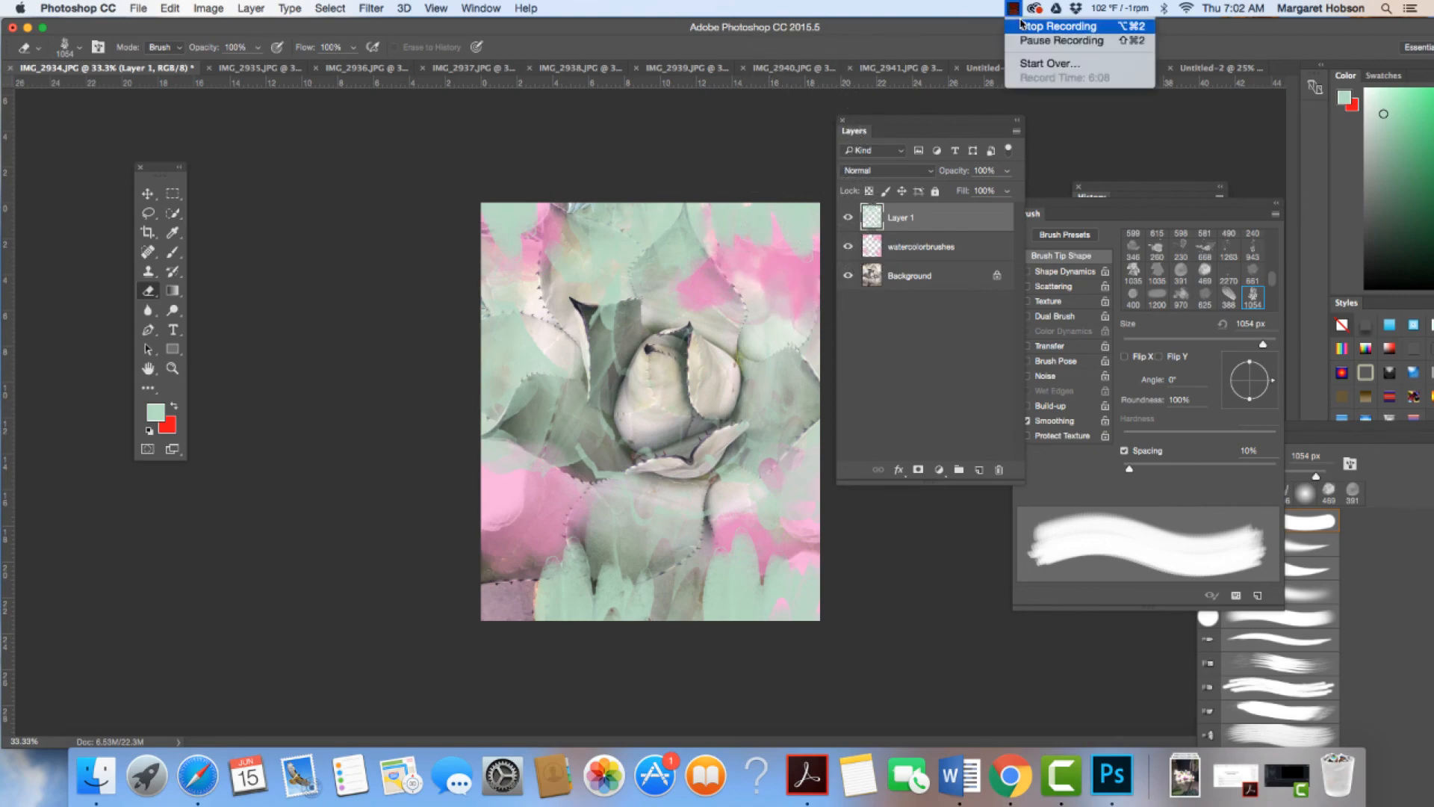